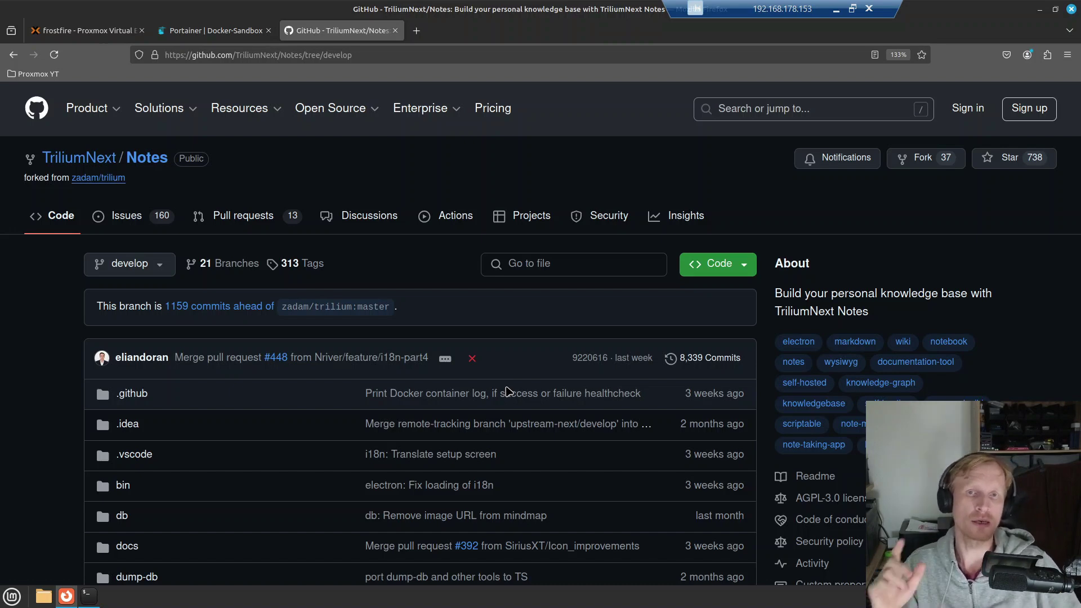
Scroll the TriliumNext/Notes develop-branch file list down to the README's TriliumNext Notes heading
{"action": "scroll", "coordinate": [485, 471], "scroll_direction": "down", "scroll_amount": 7}
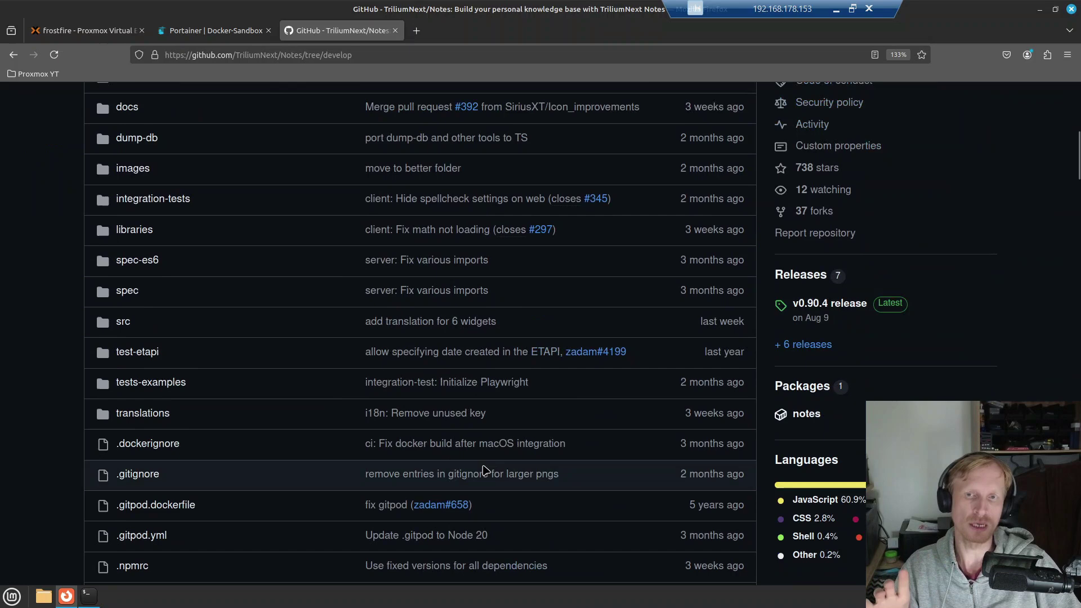
{"action": "scroll", "coordinate": [486, 471], "scroll_direction": "down", "scroll_amount": 7}
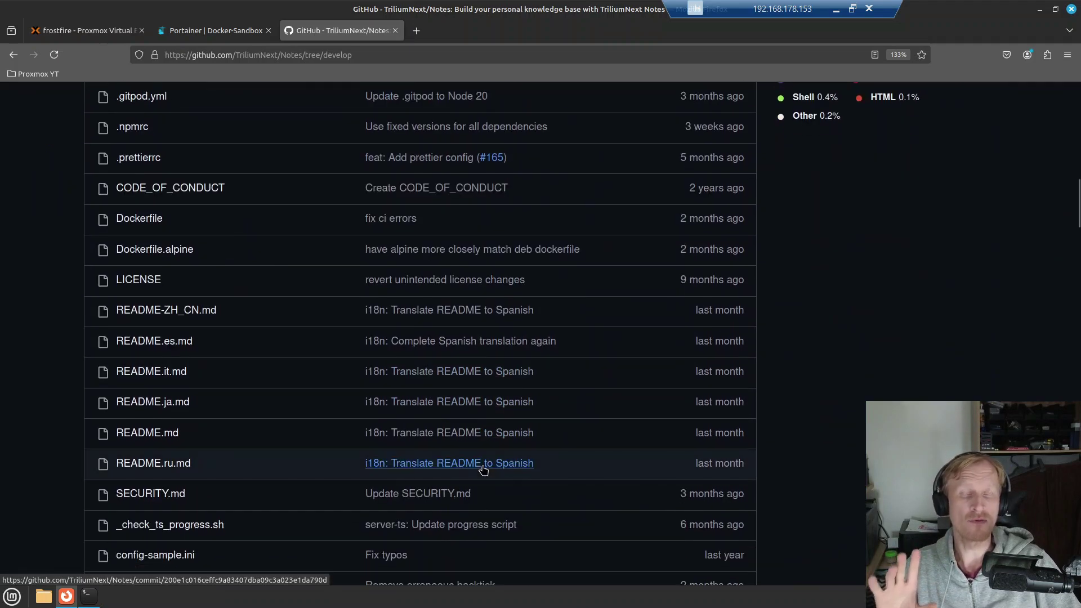
{"action": "scroll", "coordinate": [483, 469], "scroll_direction": "down", "scroll_amount": 7}
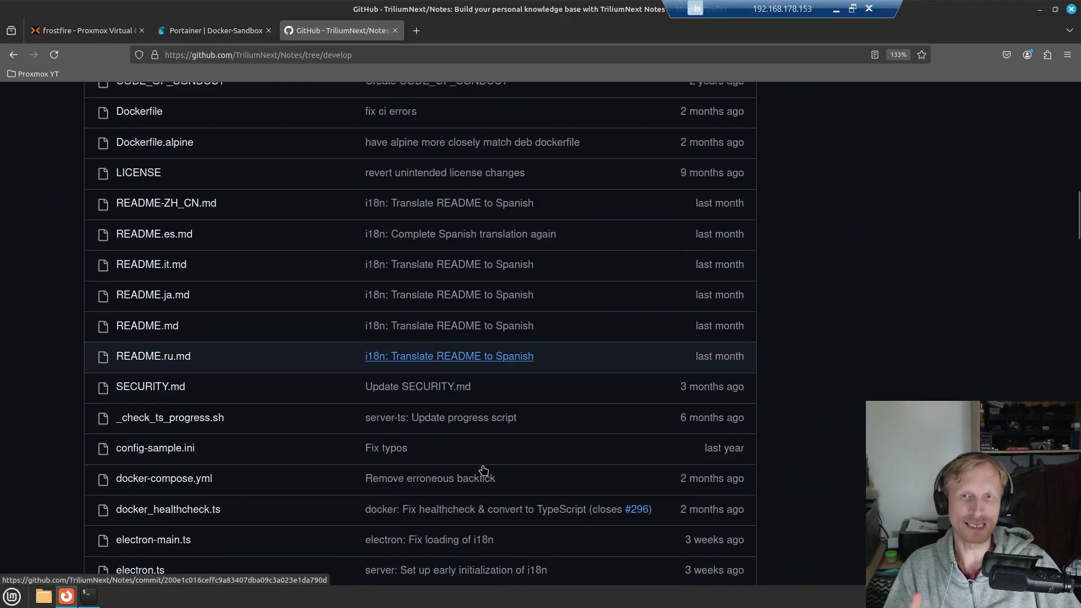
{"action": "scroll", "coordinate": [485, 470], "scroll_direction": "down", "scroll_amount": 1}
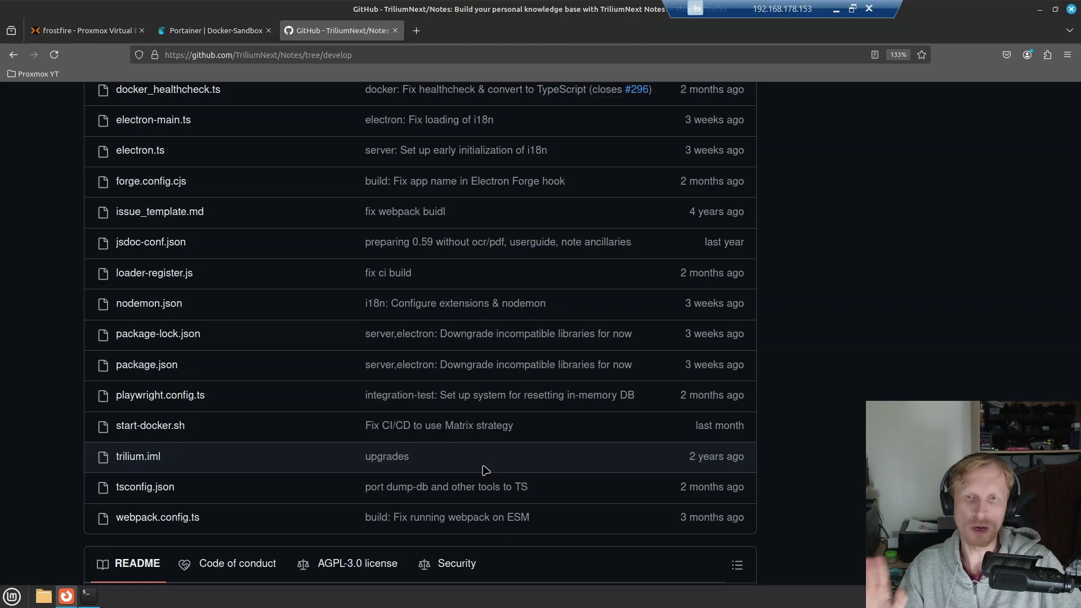
{"action": "scroll", "coordinate": [486, 471], "scroll_direction": "down", "scroll_amount": 3}
{"action": "scroll", "coordinate": [486, 470], "scroll_direction": "down", "scroll_amount": 5}
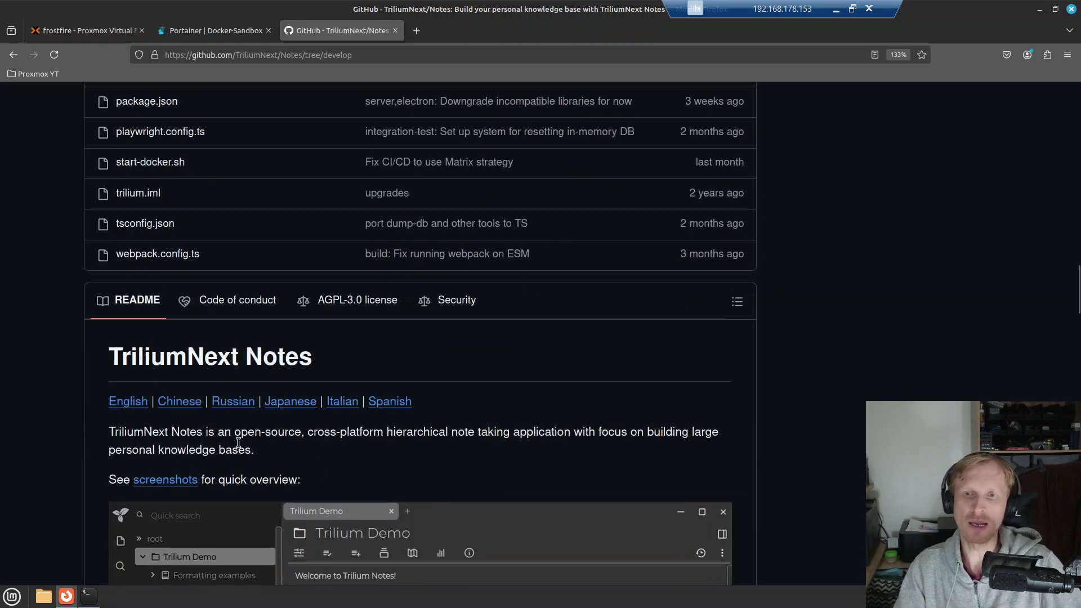
{"action": "left_click_drag", "start_coordinate": [239, 434], "coordinate": [305, 433]}
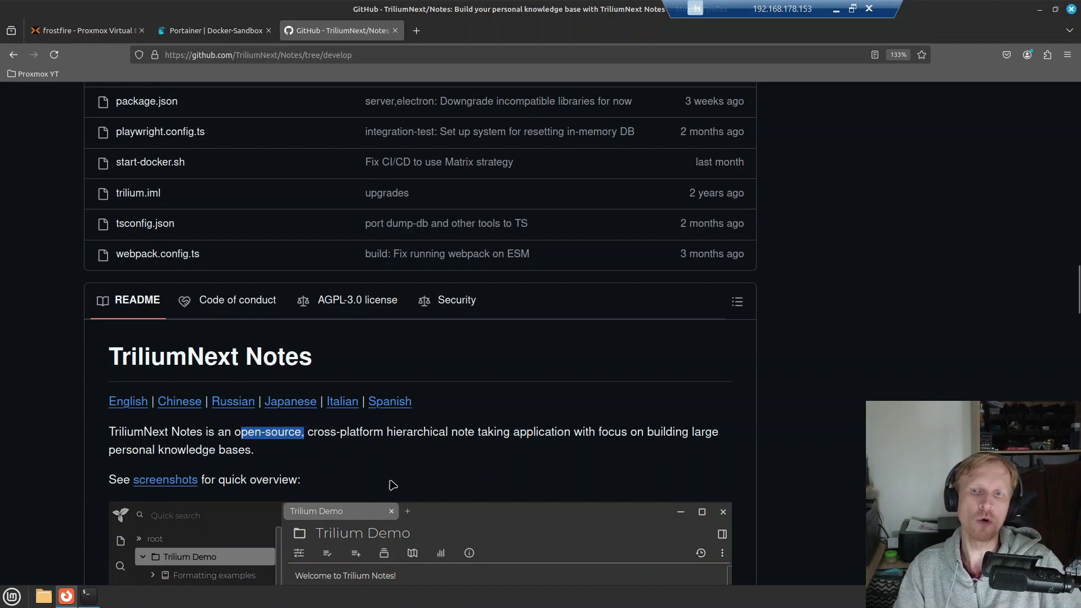
{"action": "scroll", "coordinate": [397, 481], "scroll_direction": "down", "scroll_amount": 6}
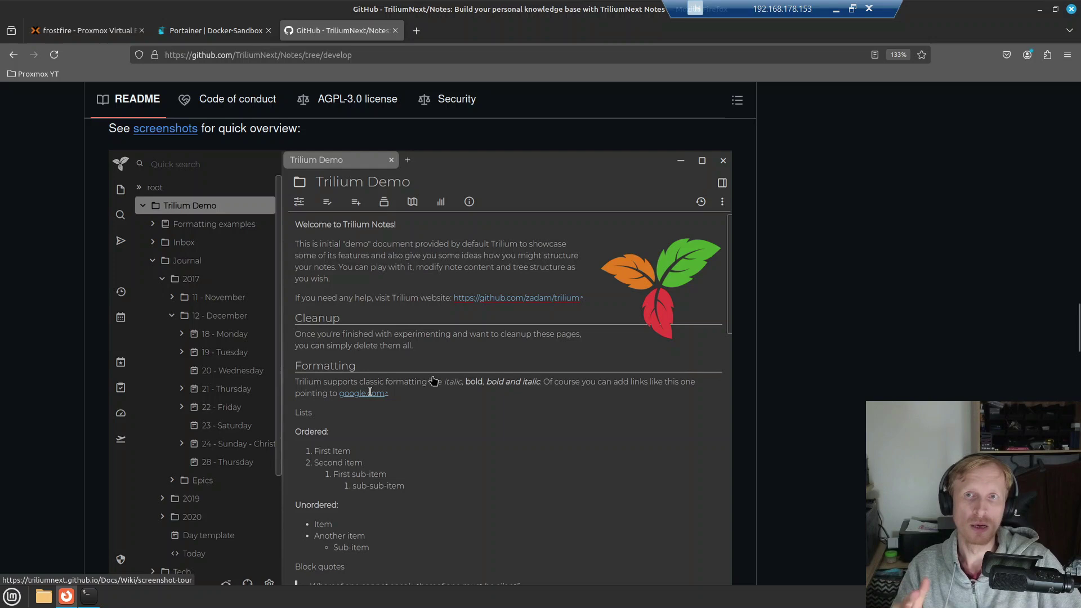
{"action": "scroll", "coordinate": [425, 441], "scroll_direction": "down", "scroll_amount": 2}
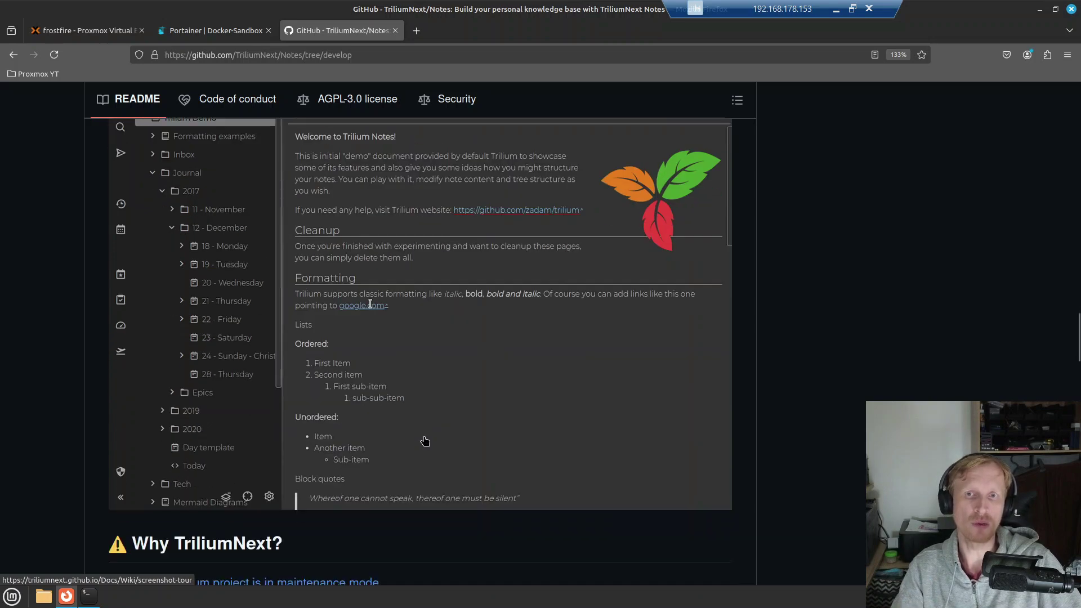
{"action": "scroll", "coordinate": [425, 441], "scroll_direction": "up", "scroll_amount": 2}
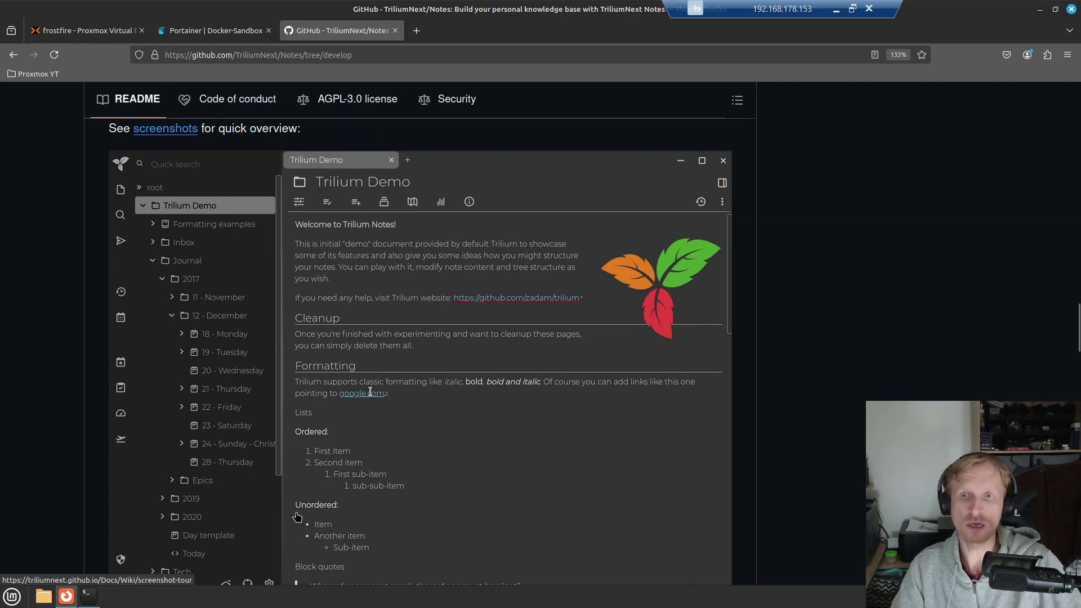
{"action": "scroll", "coordinate": [304, 515], "scroll_direction": "down", "scroll_amount": 4}
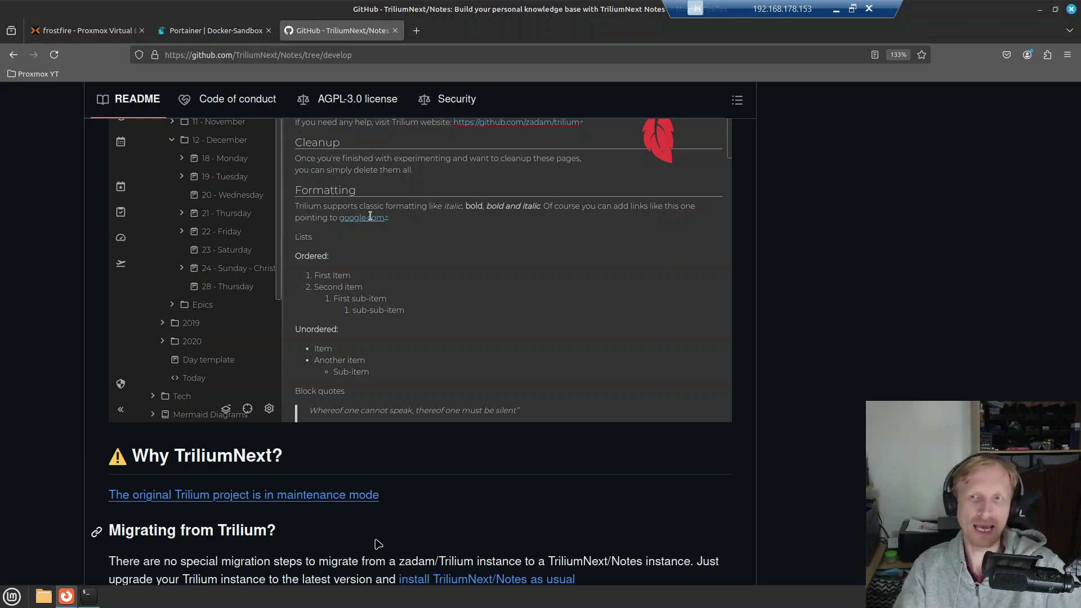
{"action": "scroll", "coordinate": [437, 437], "scroll_direction": "up", "scroll_amount": 5}
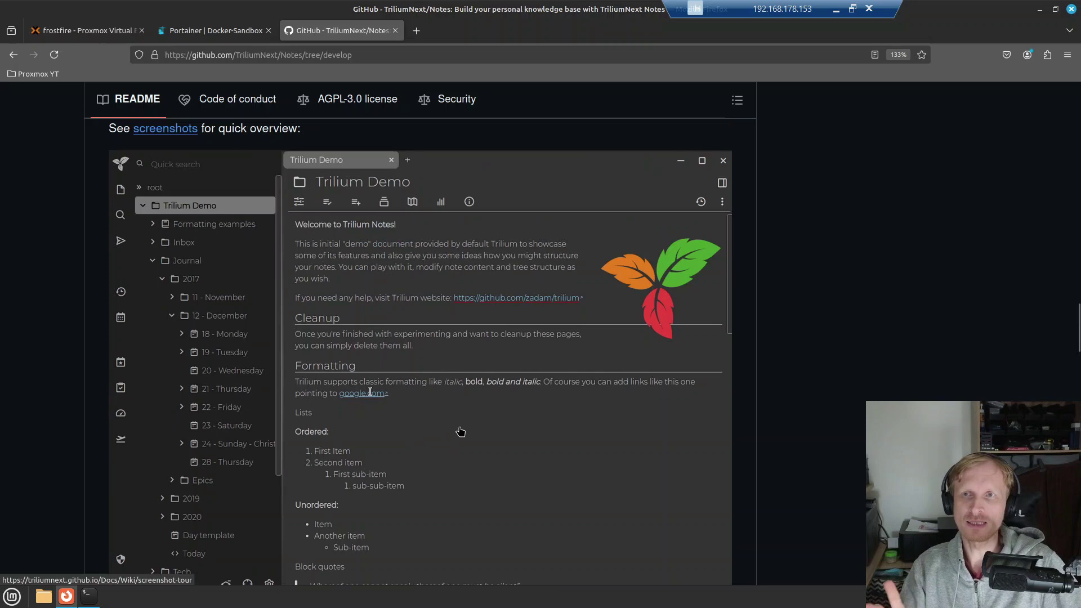
Open docker-compose.yml and copy its full 21-line raw contents
{"action": "scroll", "coordinate": [460, 437], "scroll_direction": "up", "scroll_amount": 4}
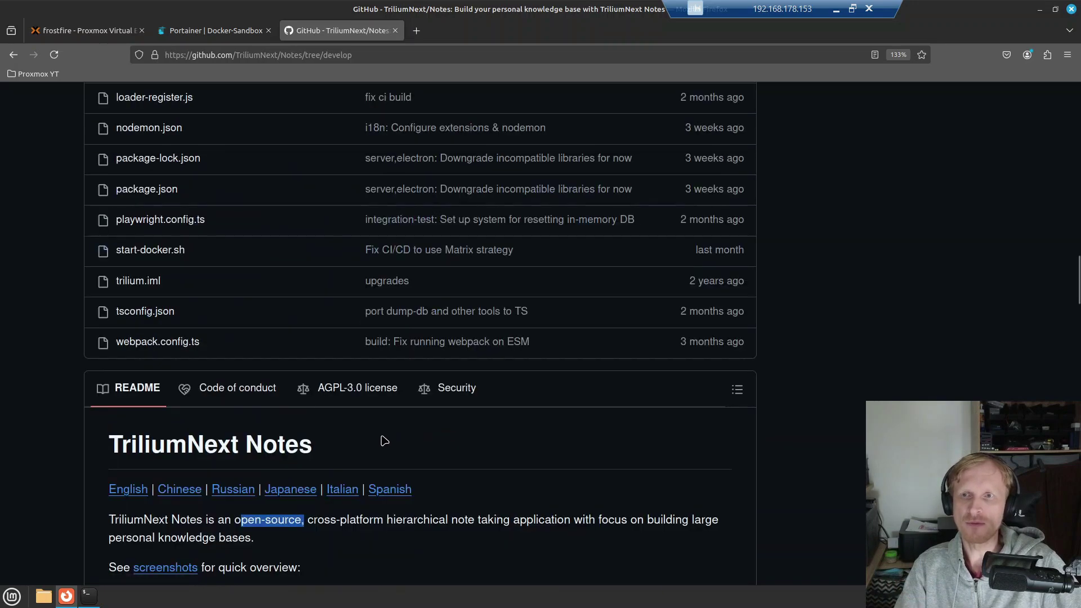
{"action": "scroll", "coordinate": [350, 435], "scroll_direction": "up", "scroll_amount": 3}
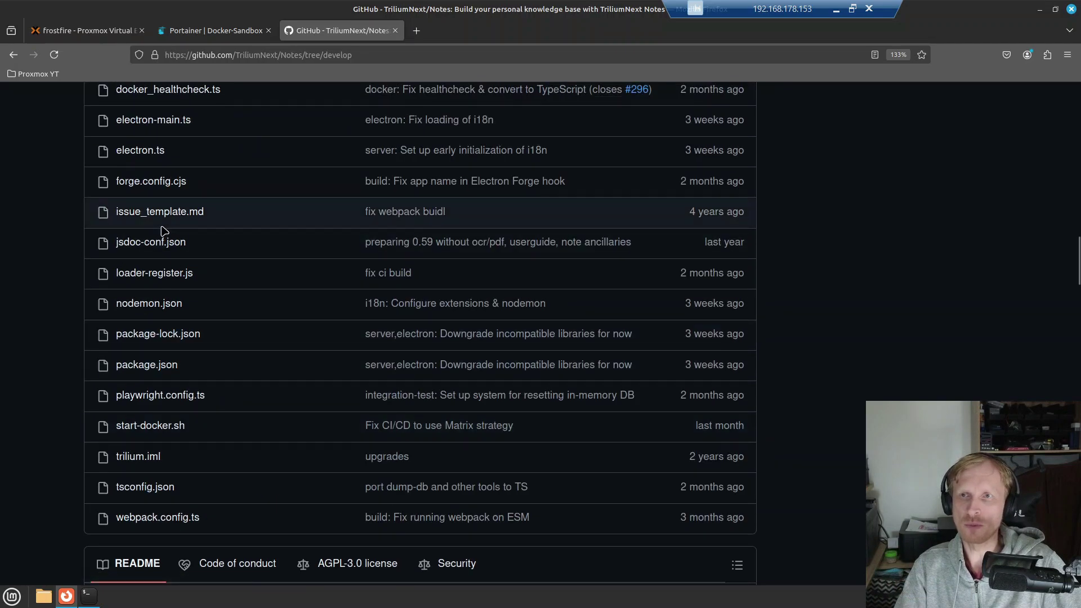
{"action": "scroll", "coordinate": [202, 285], "scroll_direction": "up", "scroll_amount": 3}
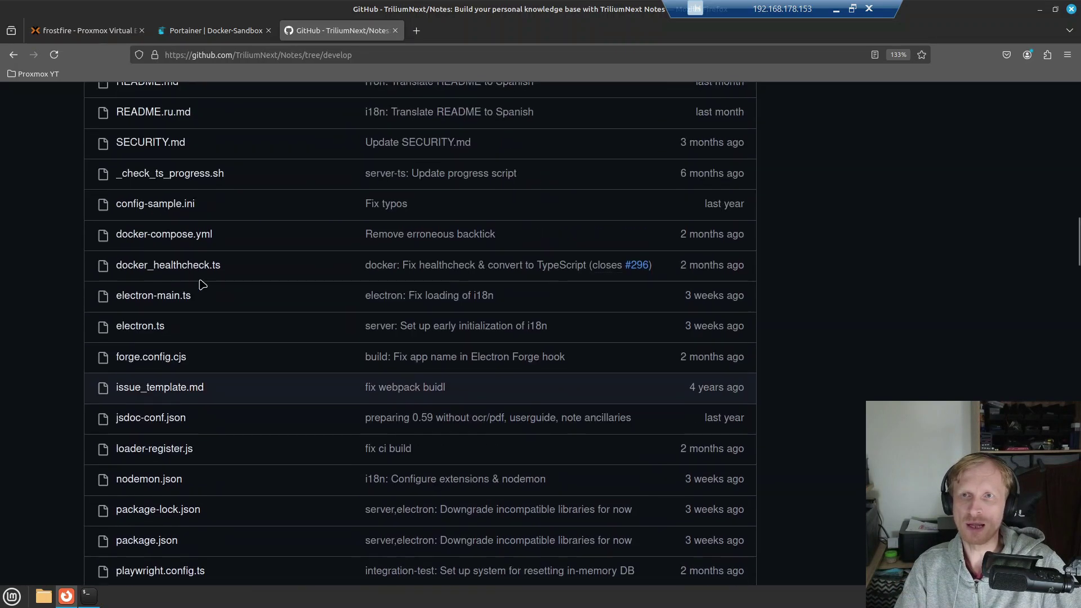
{"action": "left_click", "coordinate": [162, 242]}
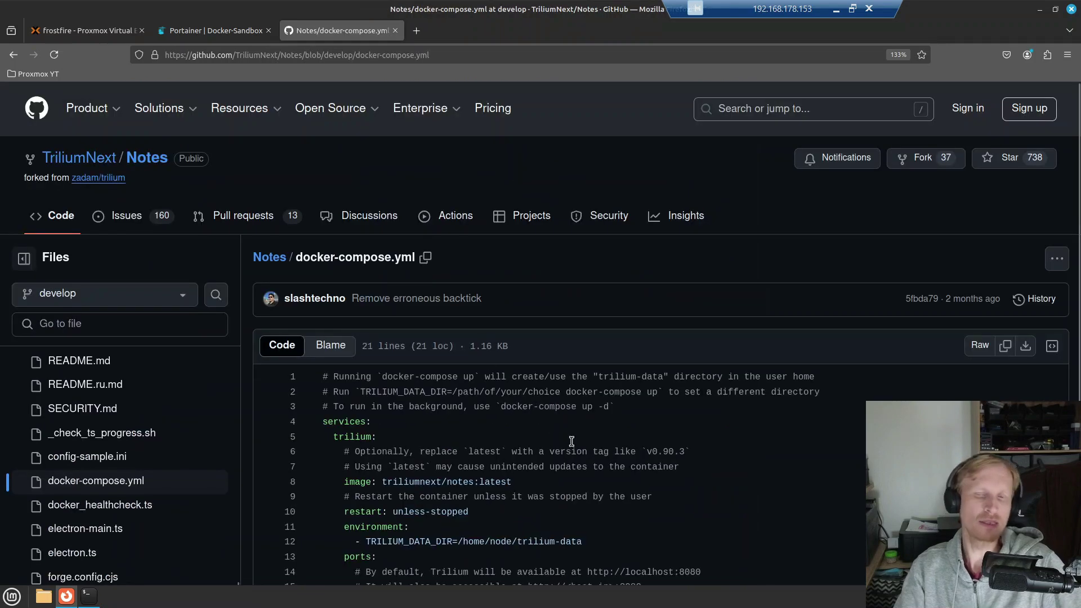
{"action": "scroll", "coordinate": [660, 470], "scroll_direction": "down", "scroll_amount": 3}
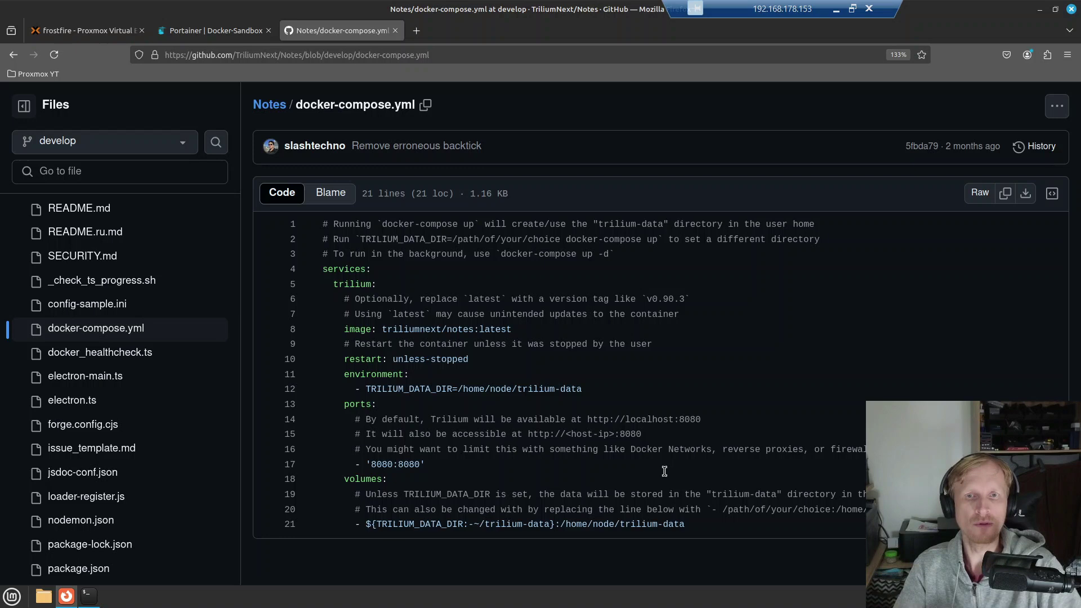
{"action": "left_click", "coordinate": [1006, 198]}
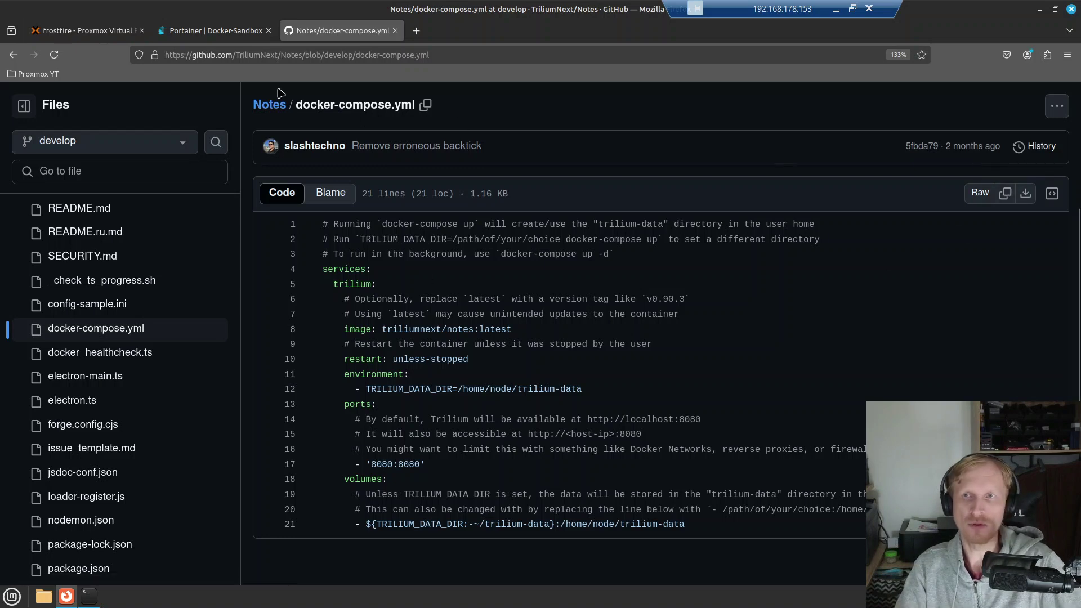
Confirm VM 114 is running in Proxmox, then open Portainer's Docker-Sandbox Stacks list
{"action": "left_click", "coordinate": [200, 41]}
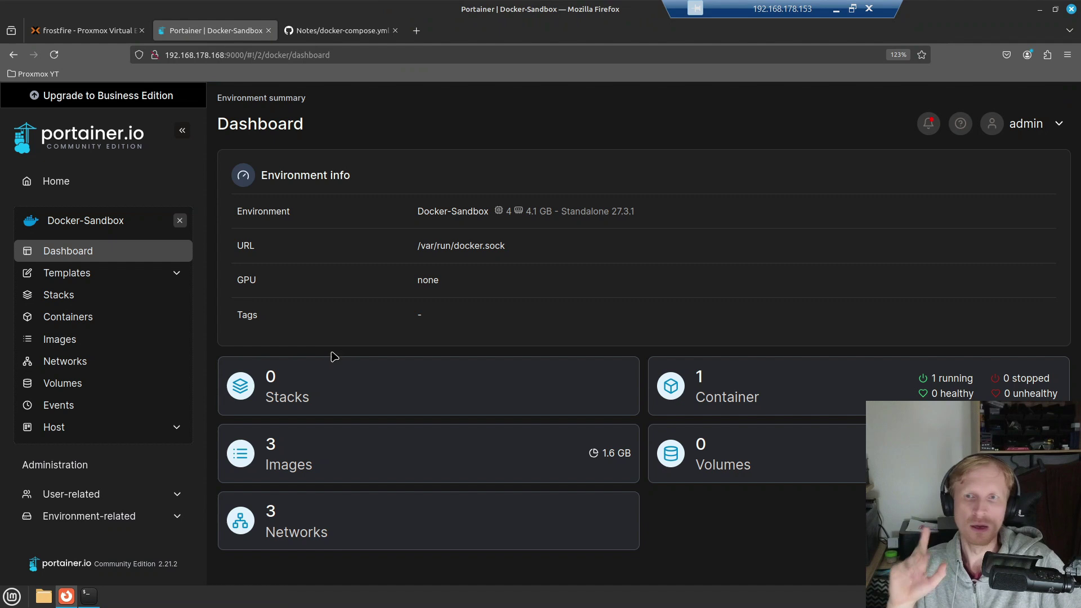
{"action": "left_click", "coordinate": [98, 32]}
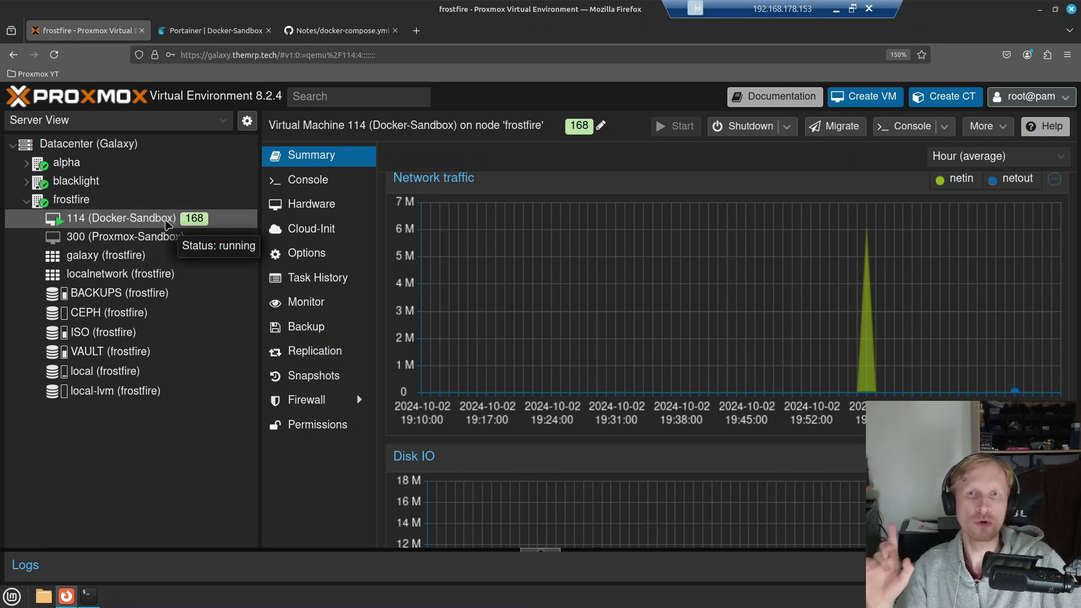
{"action": "left_click", "coordinate": [212, 31]}
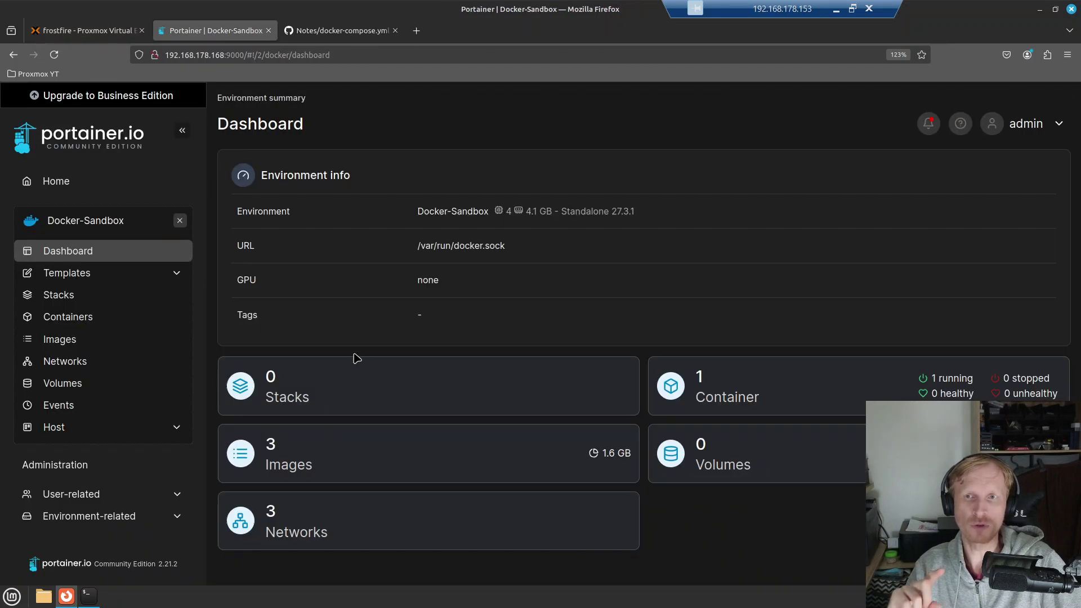
{"action": "left_click", "coordinate": [121, 297]}
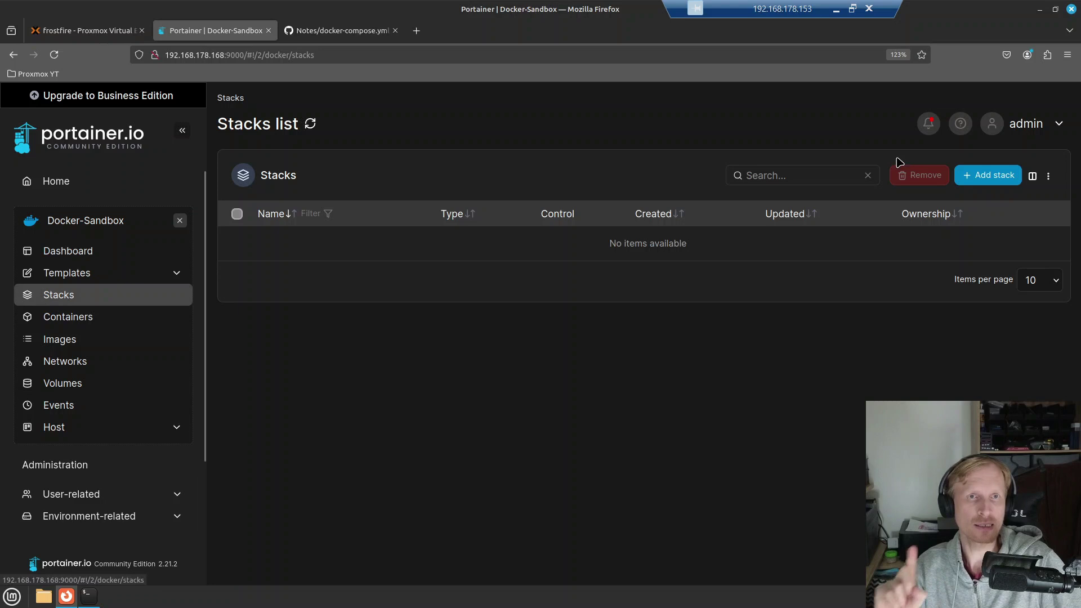
{"action": "left_click", "coordinate": [987, 176]}
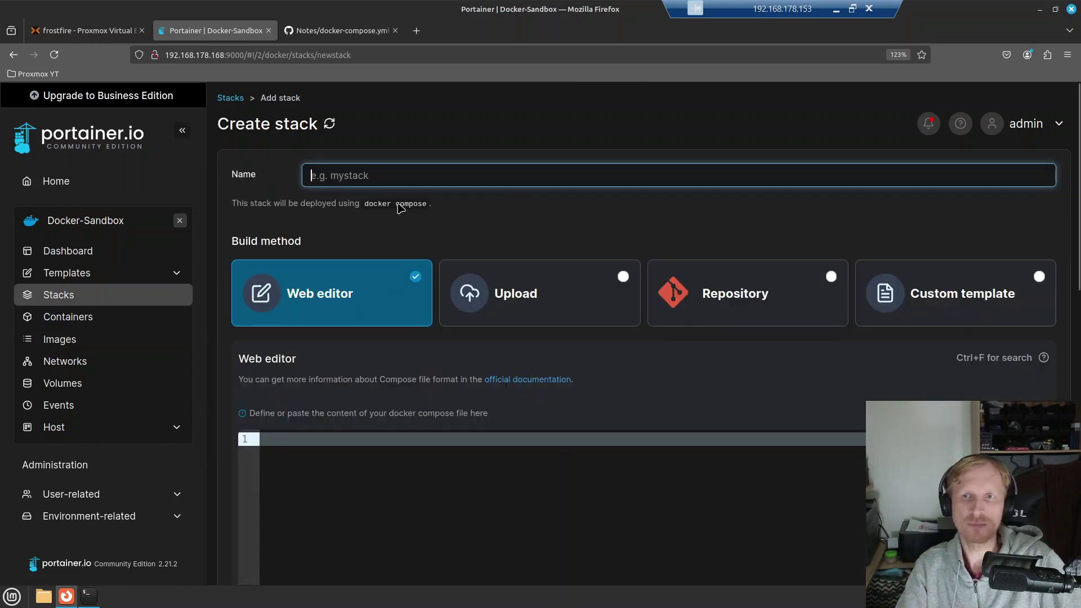
{"action": "left_click", "coordinate": [368, 177]}
{"action": "type", "text": "tr"}
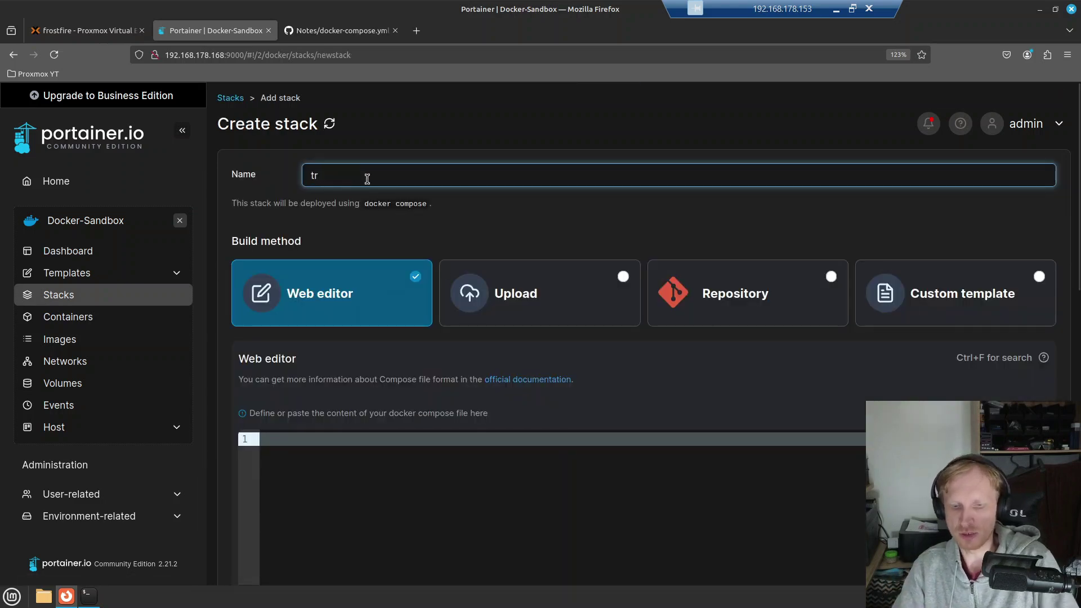
{"action": "type", "text": "ilium-next"}
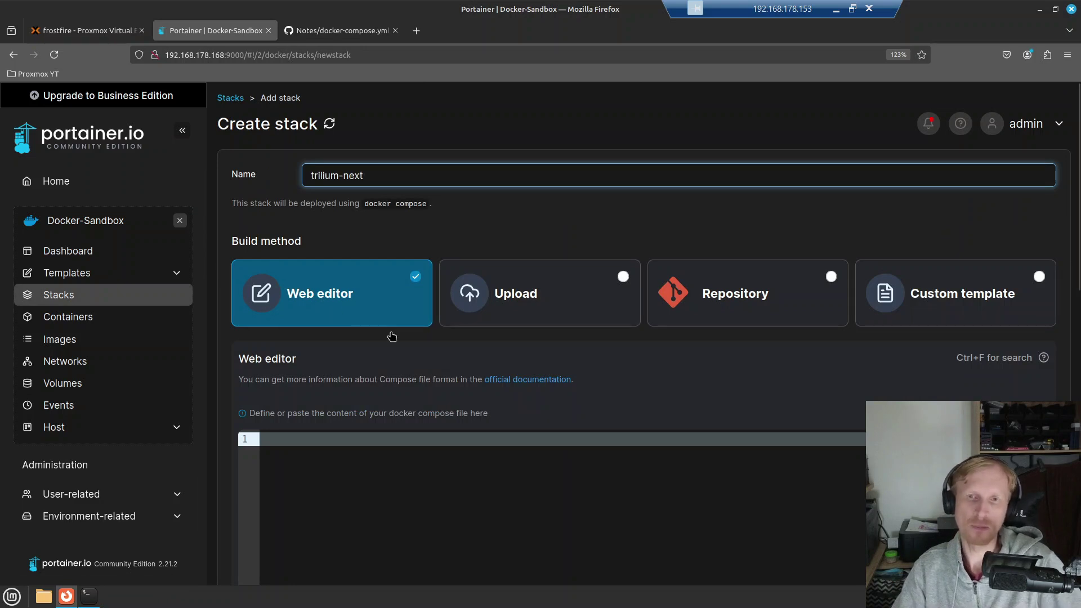
{"action": "scroll", "coordinate": [419, 319], "scroll_direction": "down", "scroll_amount": 1}
{"action": "scroll", "coordinate": [420, 319], "scroll_direction": "down", "scroll_amount": 4}
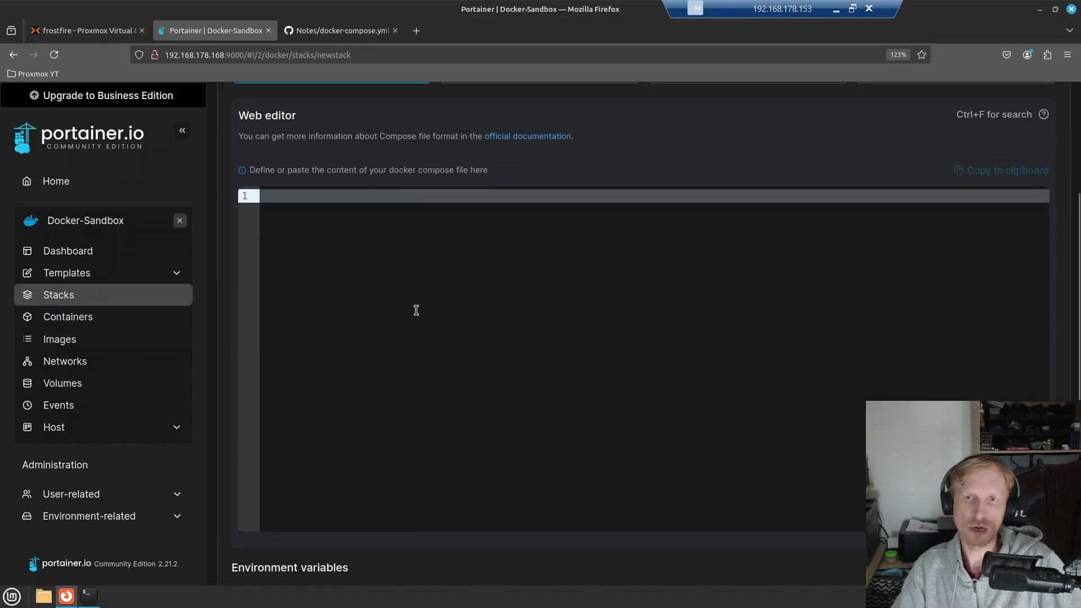
{"action": "right_click", "coordinate": [358, 230]}
{"action": "left_click", "coordinate": [418, 310]}
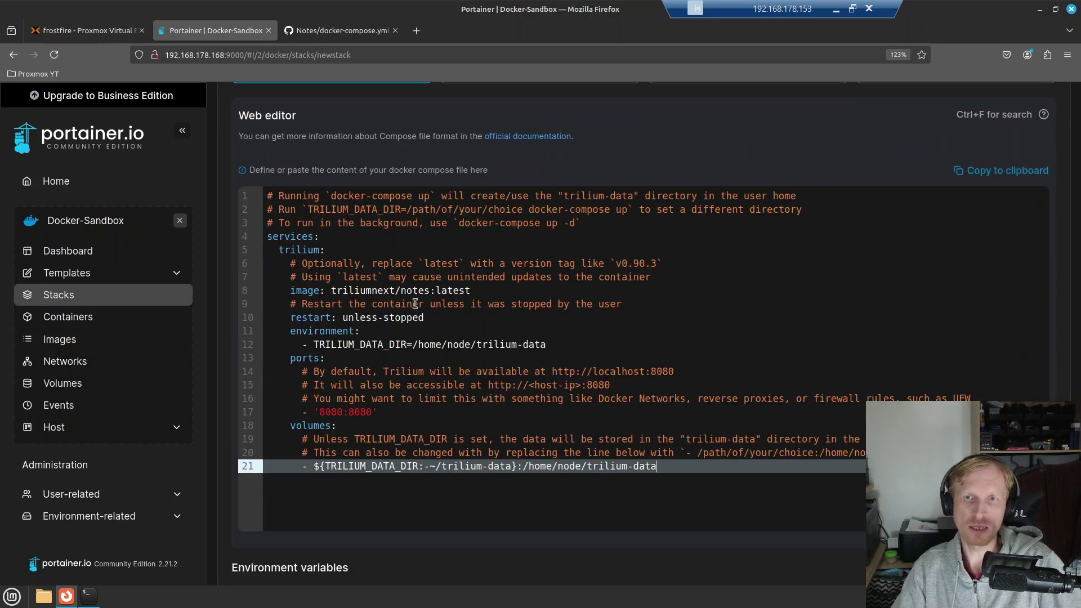
{"action": "key", "text": "Up"}
{"action": "key", "text": "Up"}
{"action": "key", "text": "Up"}
{"action": "key", "text": "Up"}
{"action": "key", "text": "Up"}
{"action": "key", "text": "Up"}
{"action": "key", "text": "Up"}
{"action": "key", "text": "Up"}
{"action": "key", "text": "Up"}
{"action": "key", "text": "Up"}
{"action": "key", "text": "Up"}
{"action": "key", "text": "Up"}
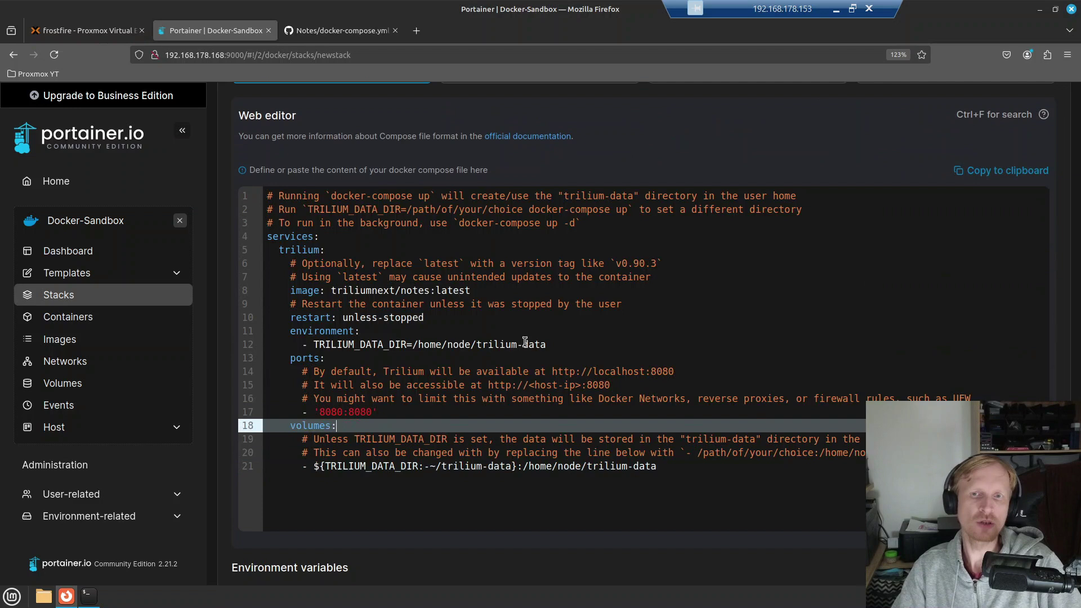
{"action": "key", "text": "Up"}
{"action": "key", "text": "Up"}
{"action": "key", "text": "Up"}
{"action": "key", "text": "Up"}
{"action": "key", "text": "Up"}
{"action": "key", "text": "Up"}
{"action": "key", "text": "Up"}
{"action": "key", "text": "Up"}
{"action": "key", "text": "Up"}
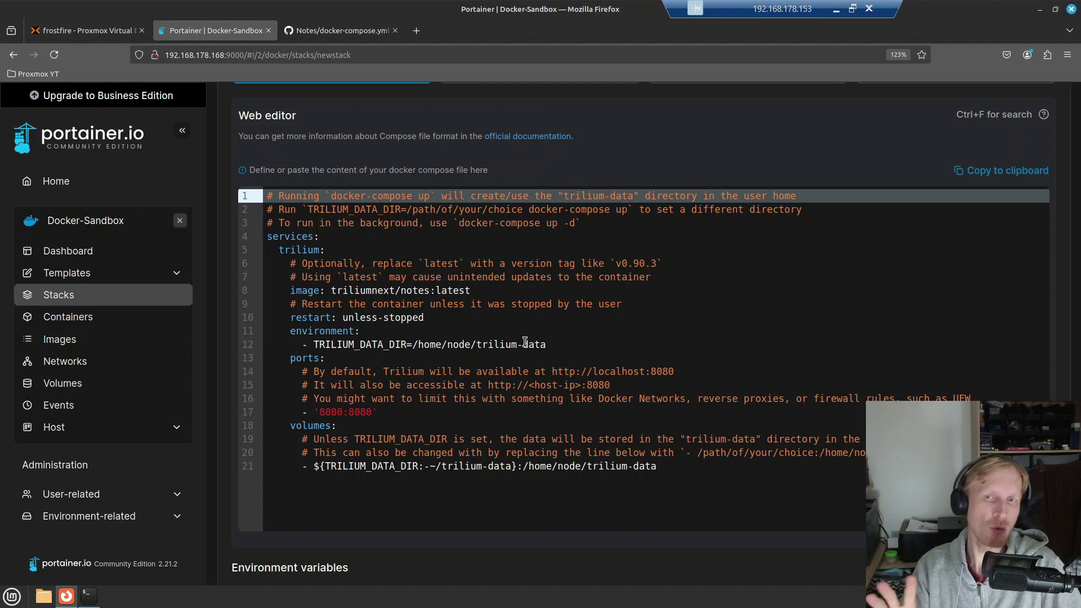
{"action": "key", "text": "Down"}
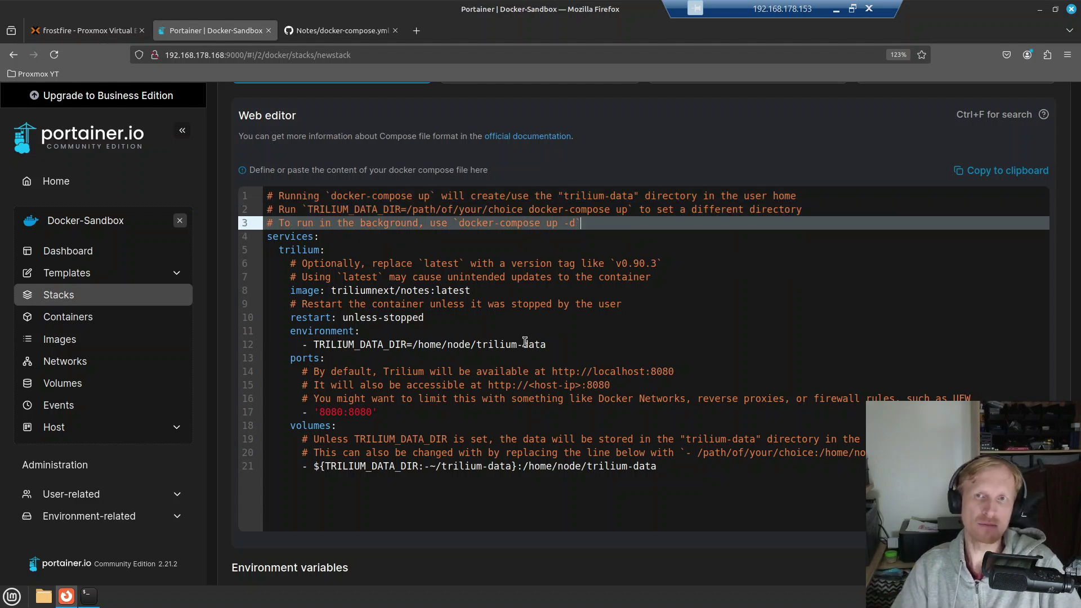
{"action": "key", "text": "Up"}
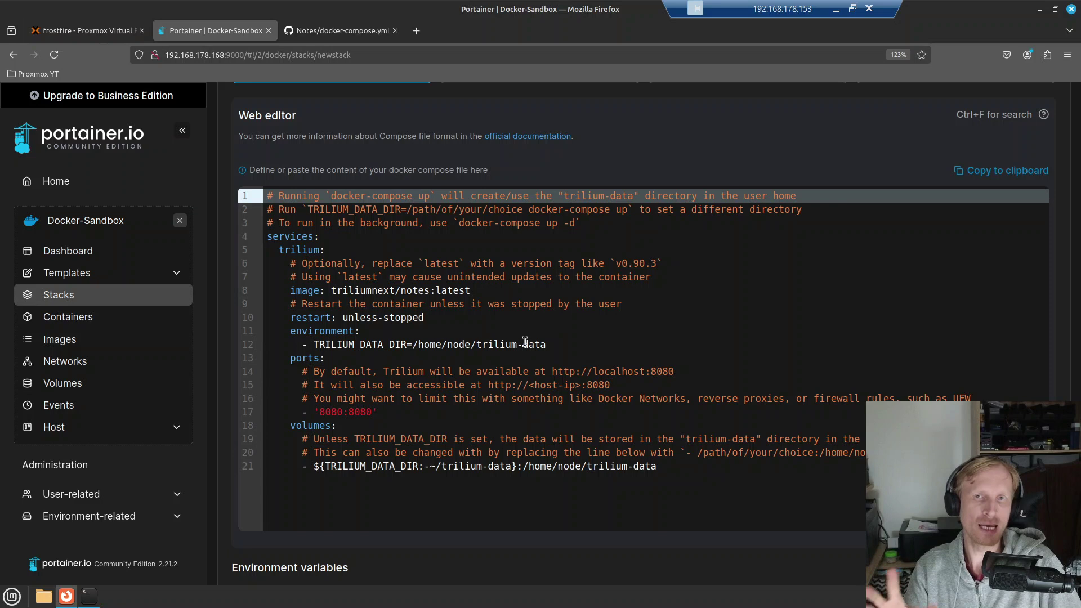
{"action": "key", "text": "Down"}
{"action": "key", "text": "Down"}
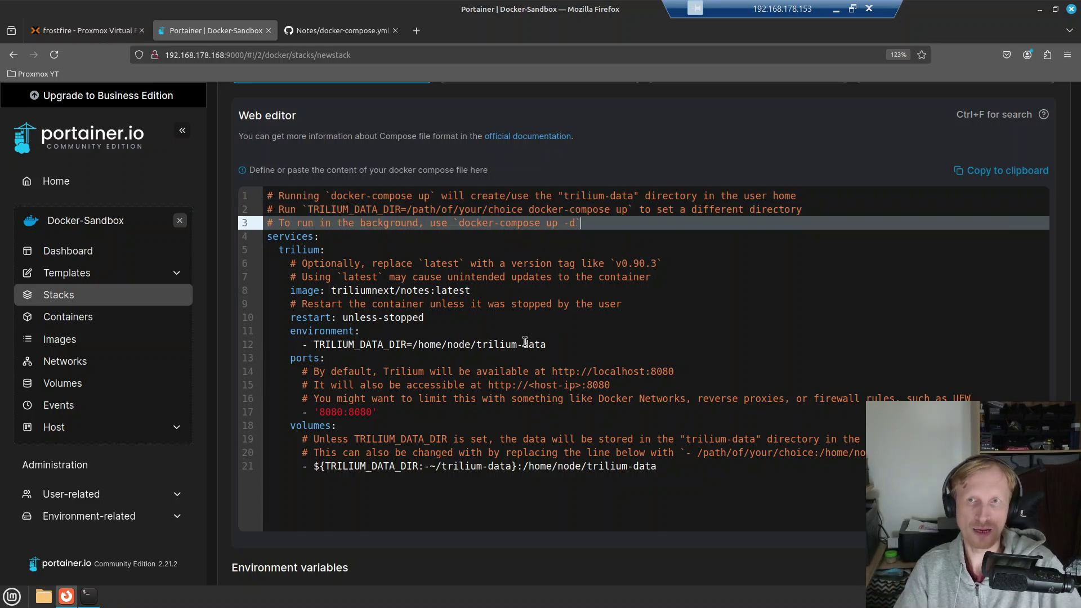
{"action": "key", "text": "Down"}
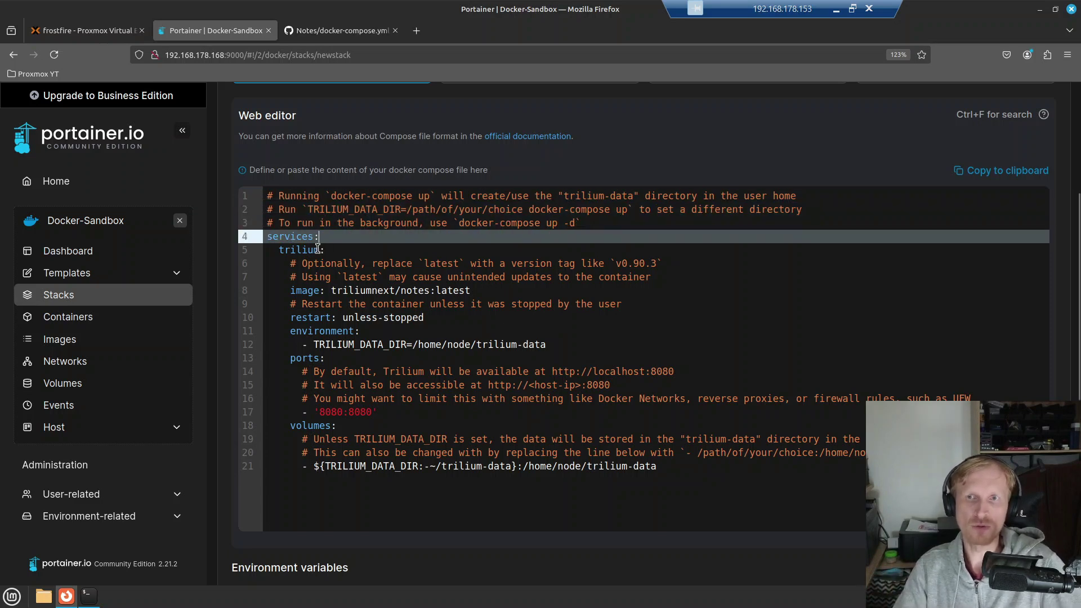
{"action": "key", "text": "Down"}
{"action": "left_click", "coordinate": [356, 292]}
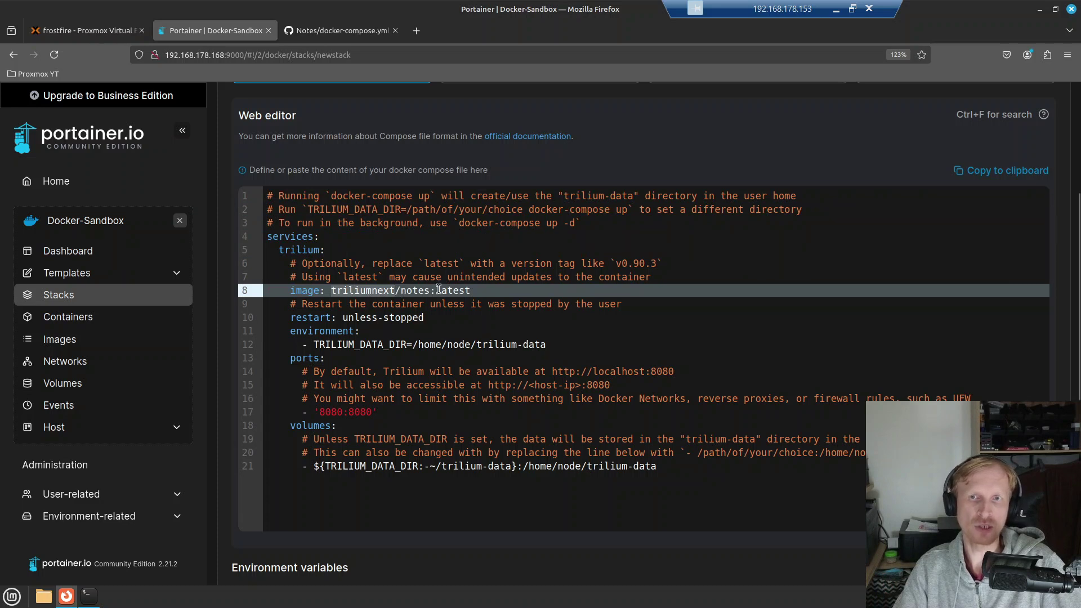
{"action": "left_click", "coordinate": [474, 291]}
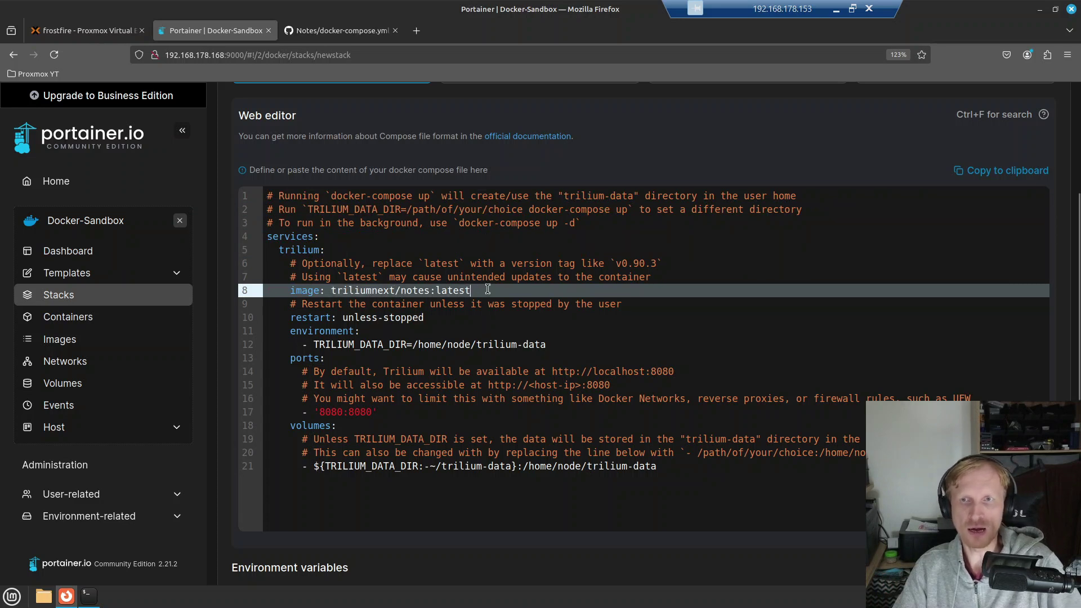
Add 'container_name: Trilium_Next' below the image line and review the restart, environment and volume lines
{"action": "key", "text": "Return"}
{"action": "type", "text": "container"}
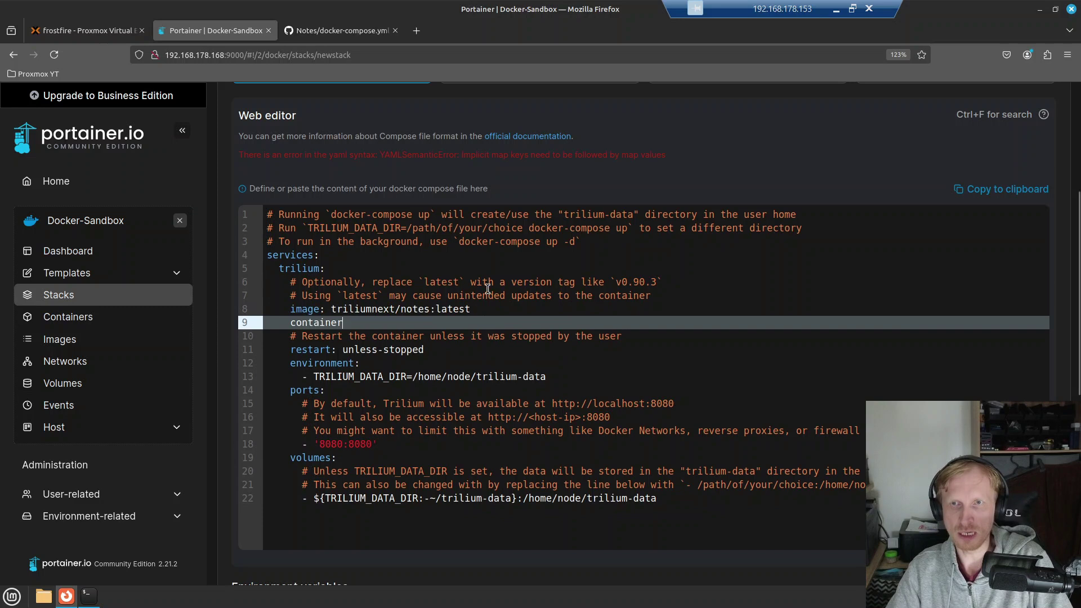
{"action": "type", "text": "_name: "}
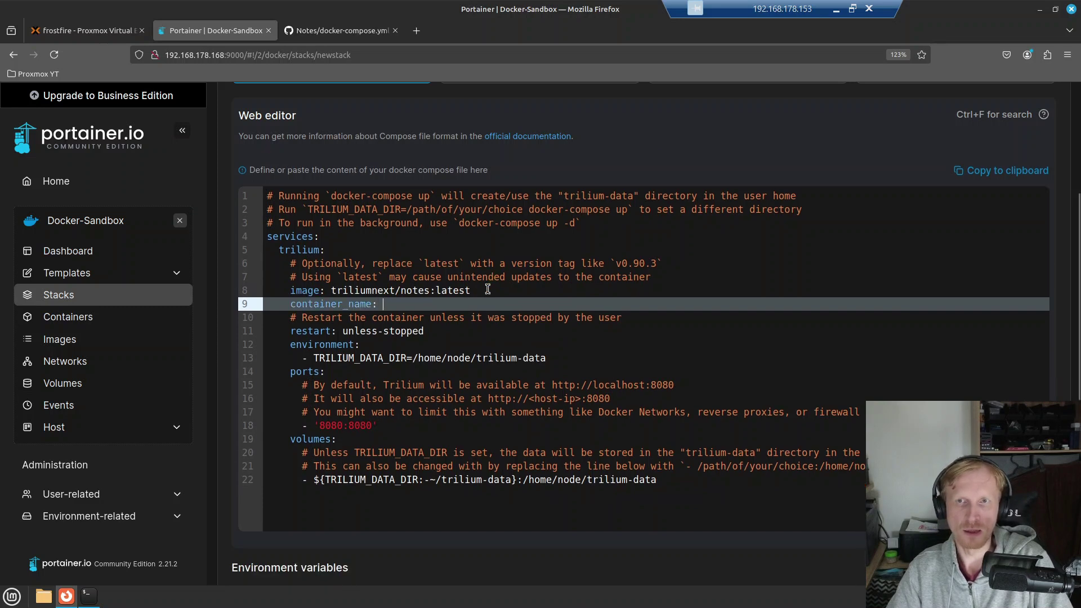
{"action": "type", "text": "Trilium_Next"}
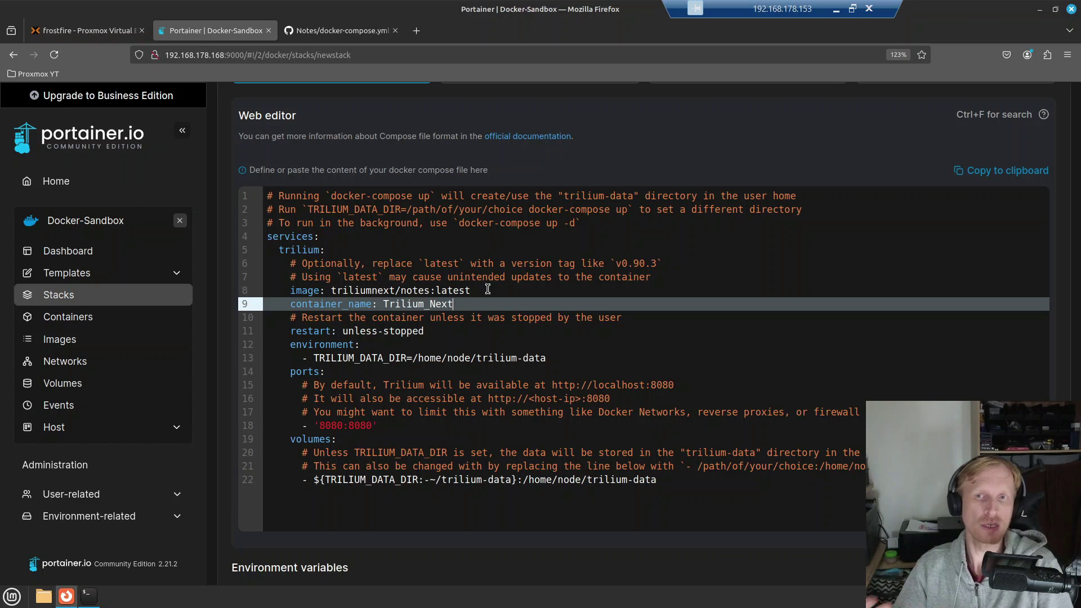
{"action": "left_click", "coordinate": [293, 331]}
{"action": "left_click_drag", "start_coordinate": [292, 331], "coordinate": [424, 332]}
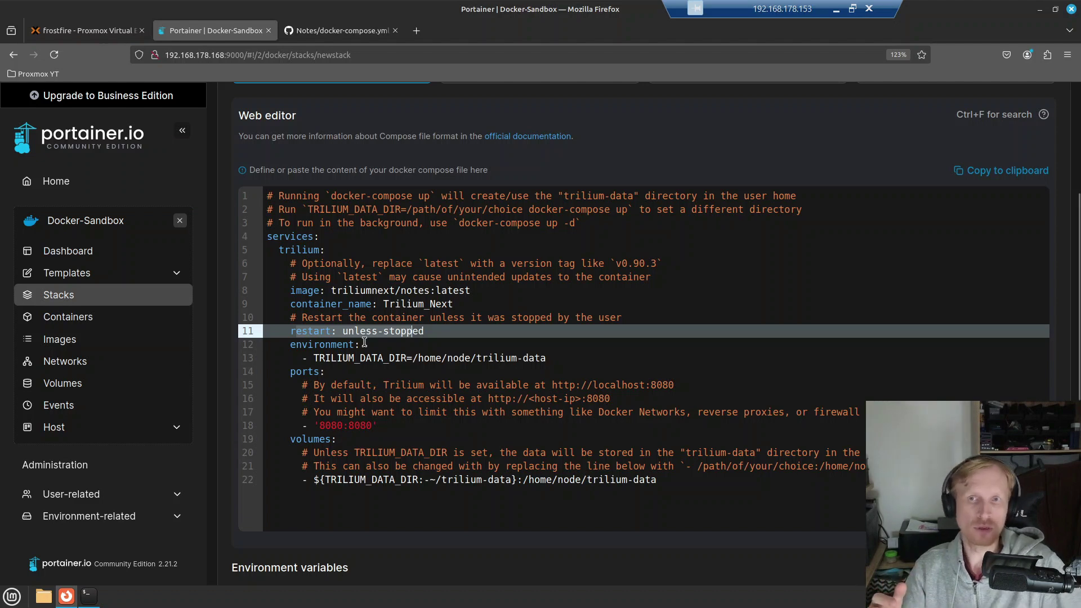
{"action": "left_click_drag", "start_coordinate": [363, 338], "coordinate": [427, 337]}
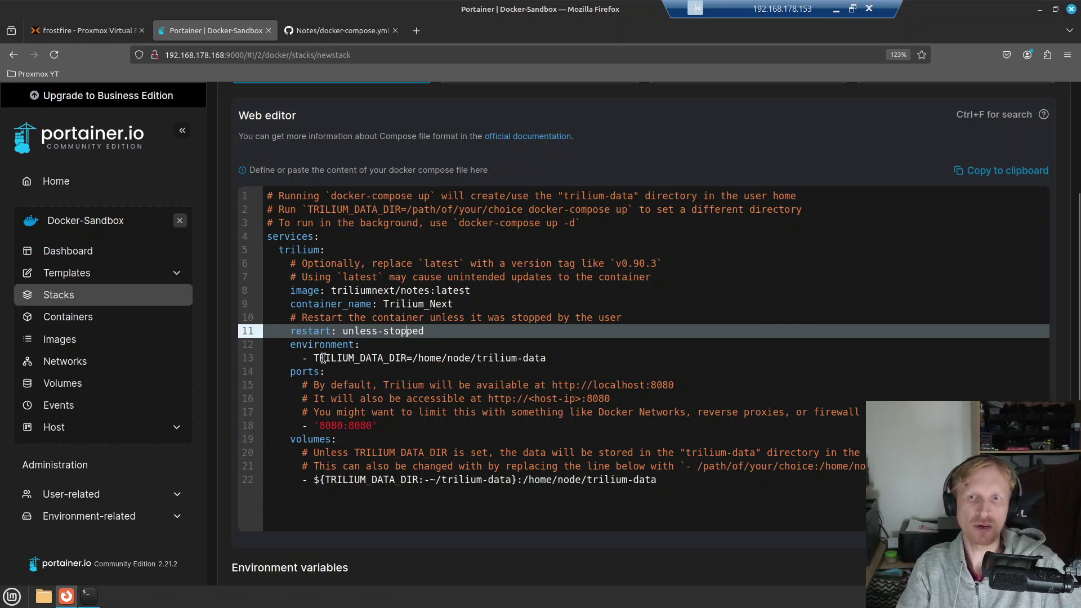
{"action": "left_click_drag", "start_coordinate": [412, 358], "coordinate": [550, 358]}
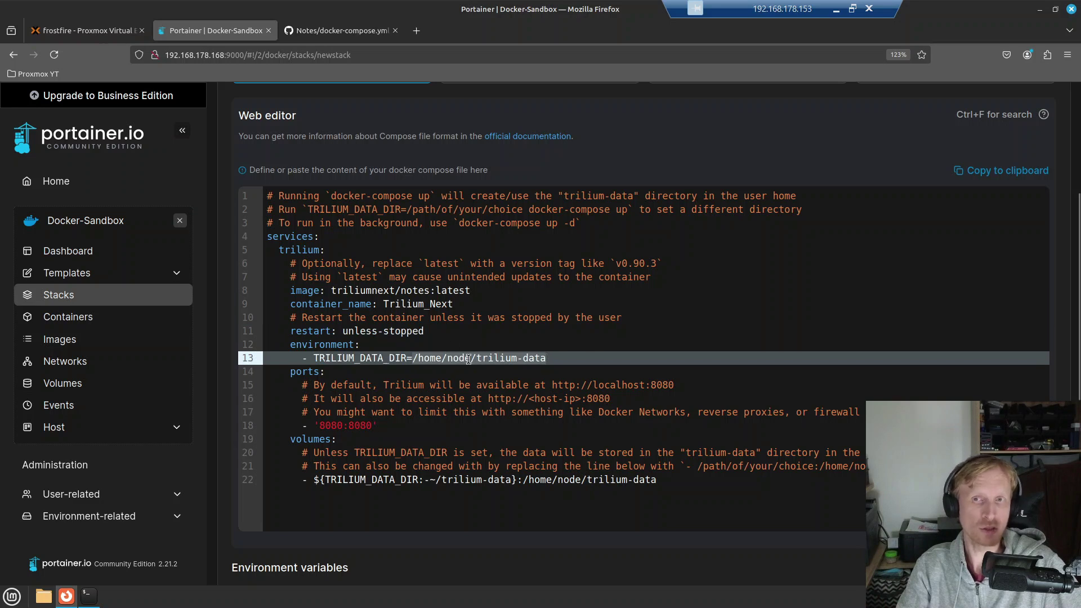
{"action": "scroll", "coordinate": [468, 360], "scroll_direction": "down", "scroll_amount": 2}
{"action": "left_click", "coordinate": [319, 398]}
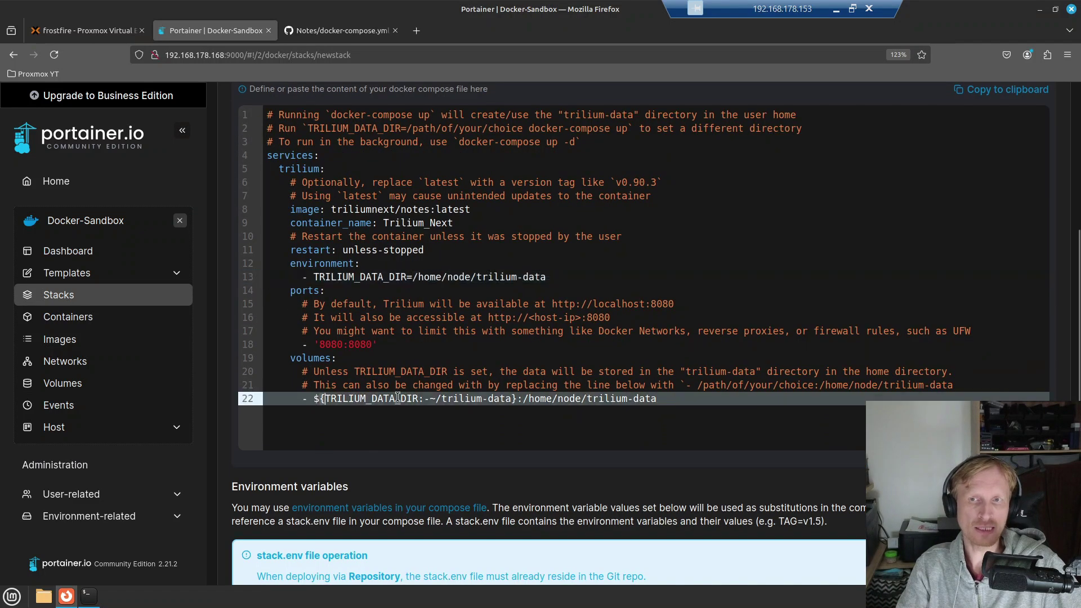
{"action": "left_click_drag", "start_coordinate": [521, 402], "coordinate": [671, 400]}
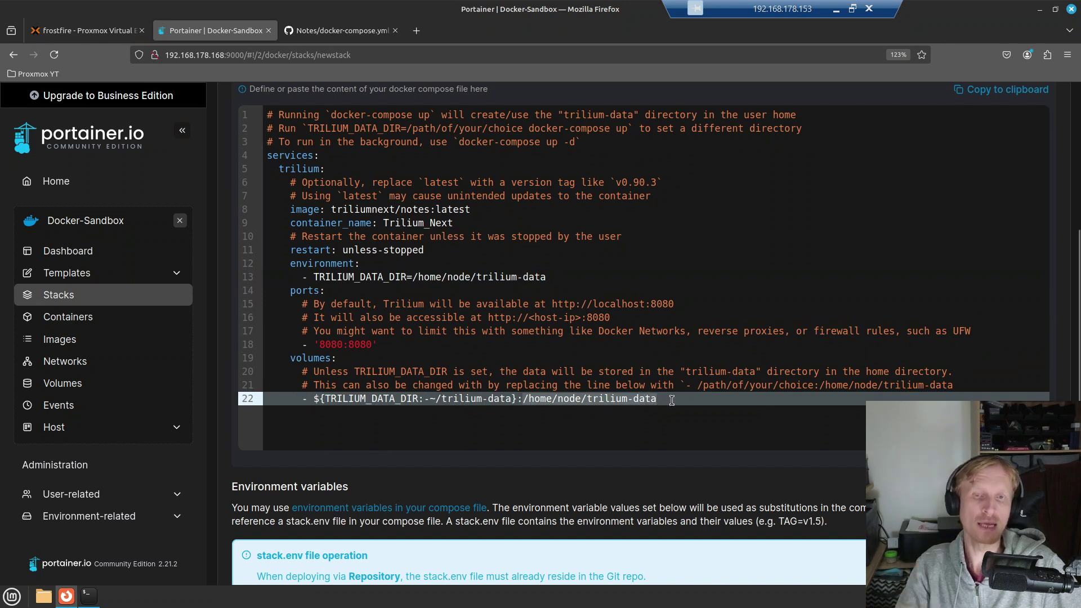
{"action": "left_click_drag", "start_coordinate": [311, 404], "coordinate": [527, 399]}
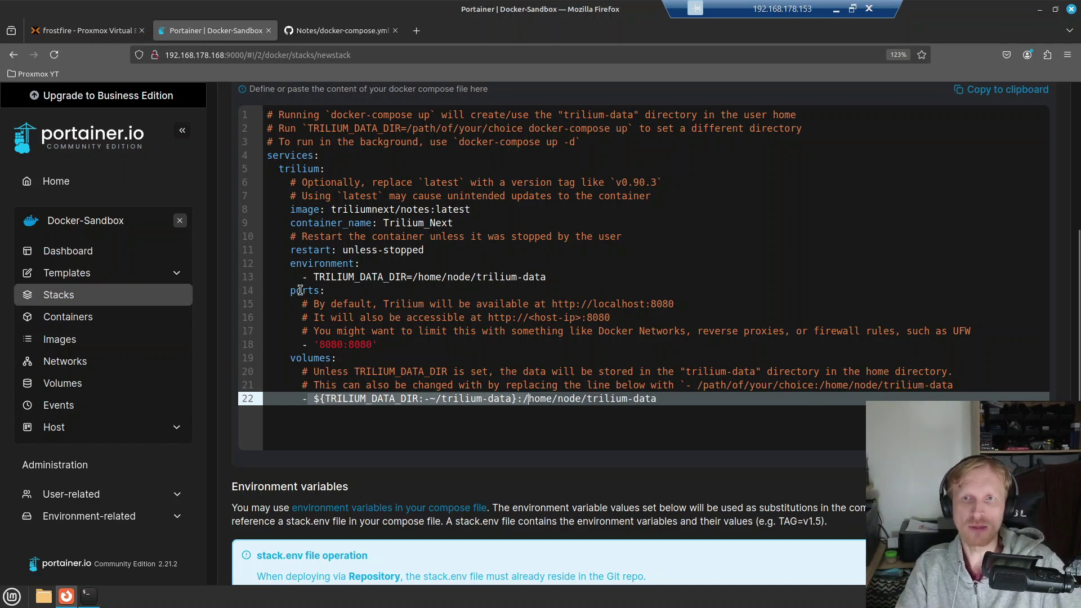
Change the port mapping to unquoted 8080:8080
{"action": "left_click_drag", "start_coordinate": [301, 290], "coordinate": [344, 344]}
{"action": "left_click", "coordinate": [335, 345]}
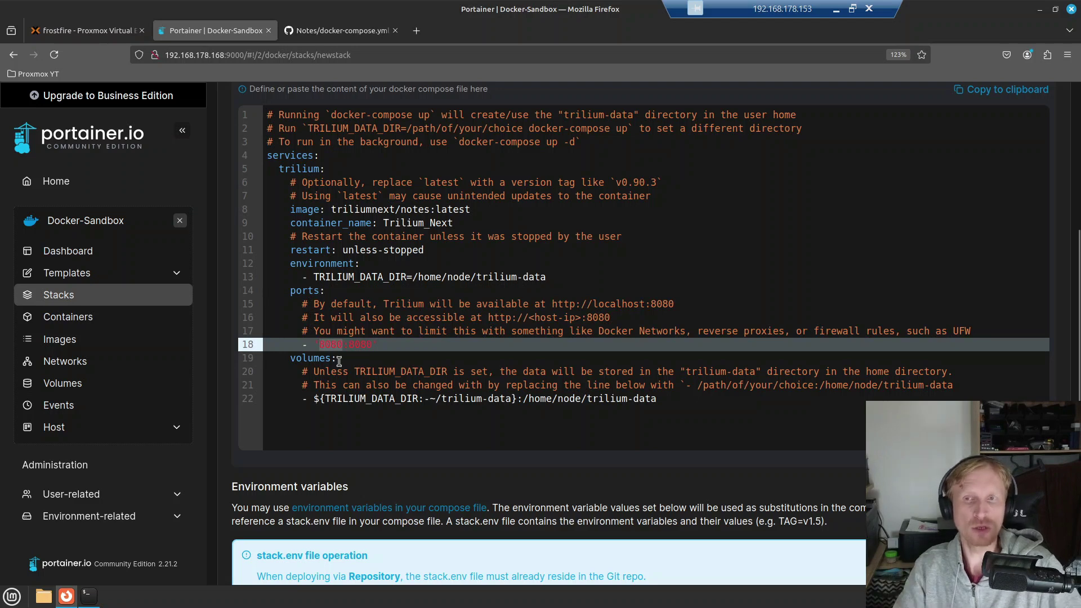
{"action": "key", "text": "Left"}
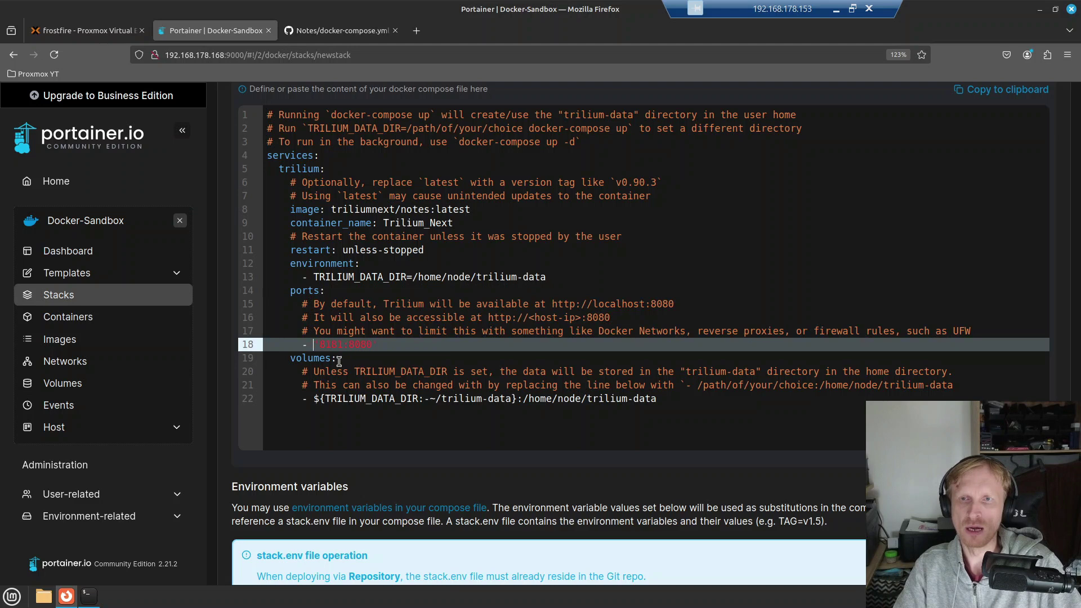
{"action": "key", "text": "End"}
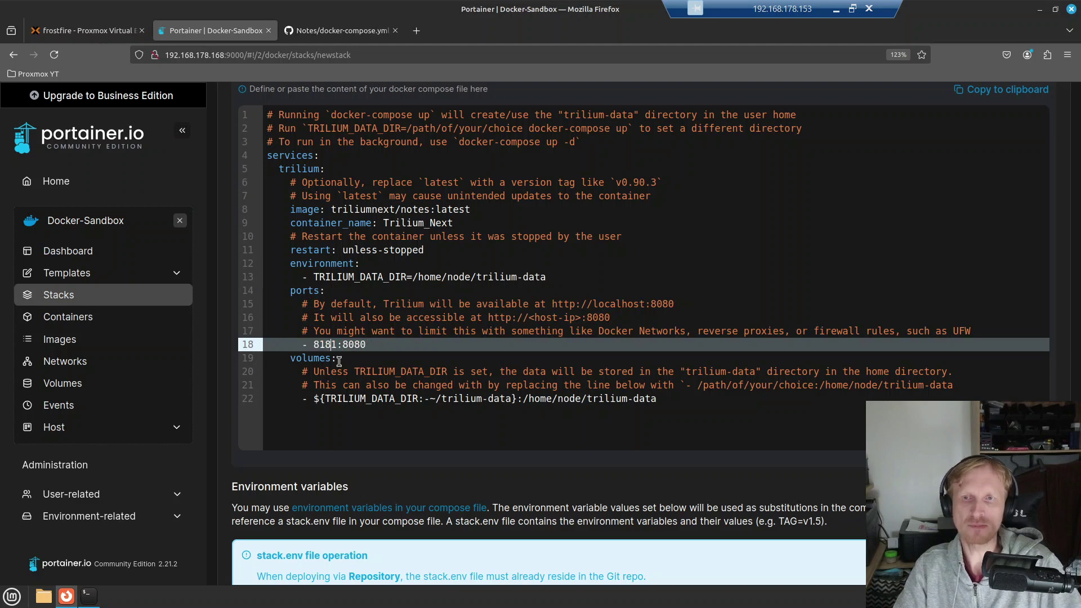
{"action": "type", "text": "0"}
{"action": "key", "text": "Delete"}
{"action": "type", "text": "0"}
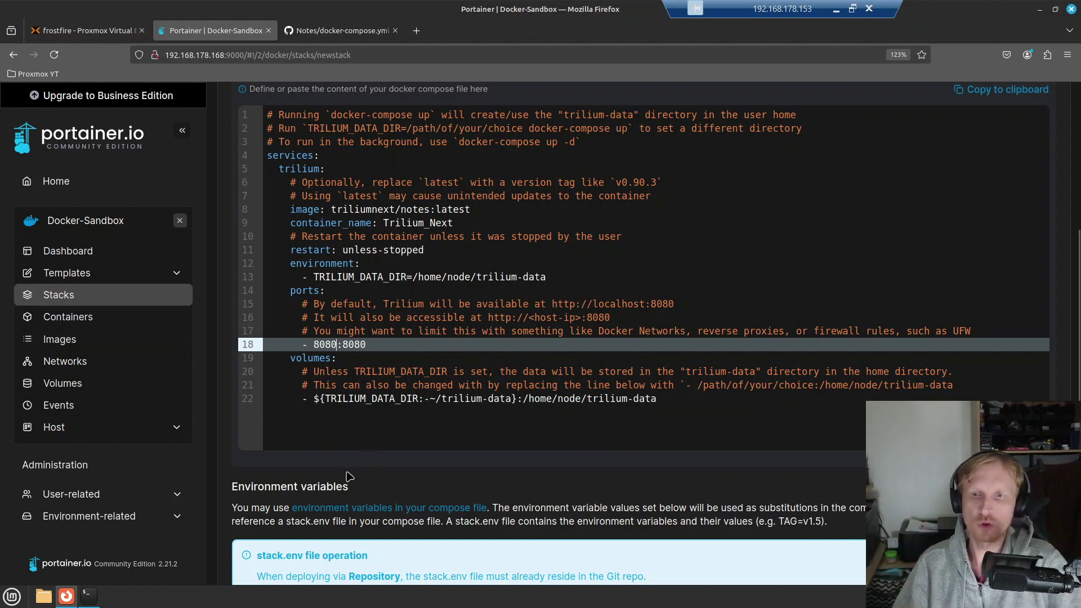
Clear the terminal, check the current directory with pwd, and create a trilium-next folder
{"action": "left_click", "coordinate": [88, 596]}
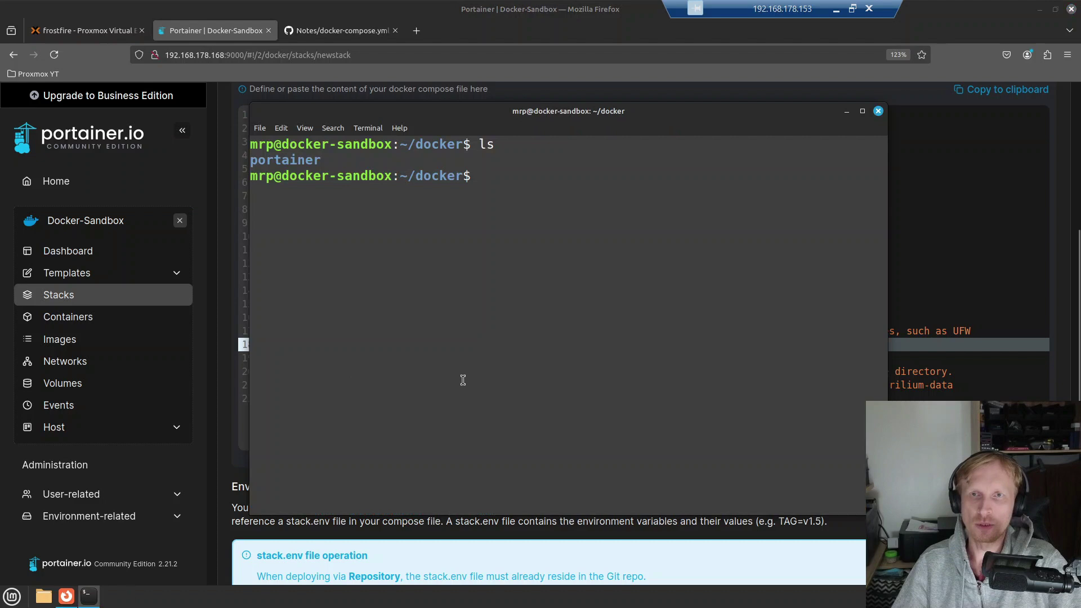
{"action": "key", "text": "ctrl+l"}
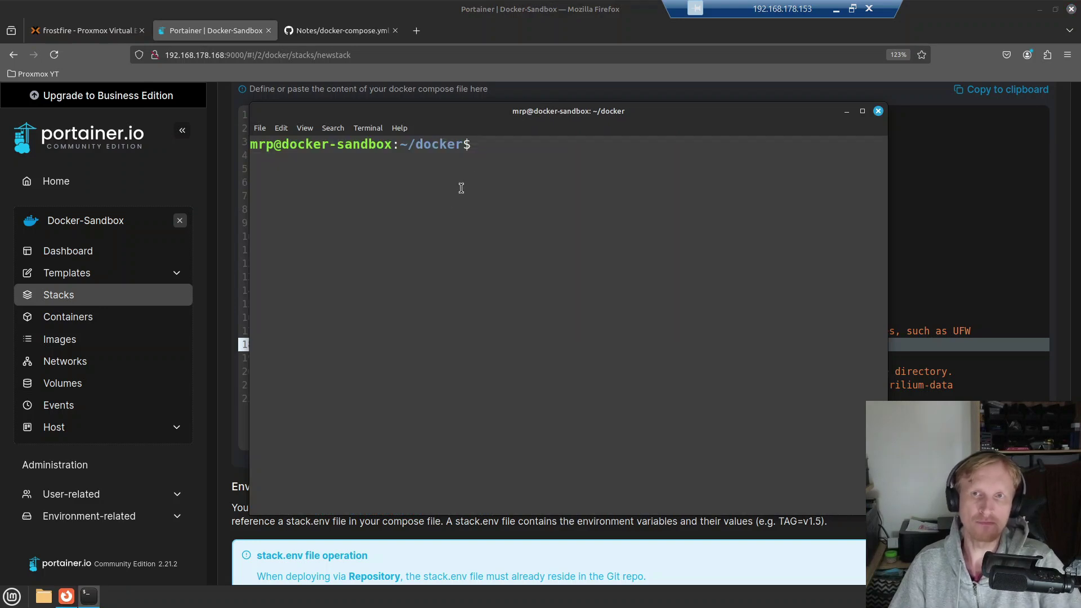
{"action": "type", "text": "pwd"}
{"action": "key", "text": "Return"}
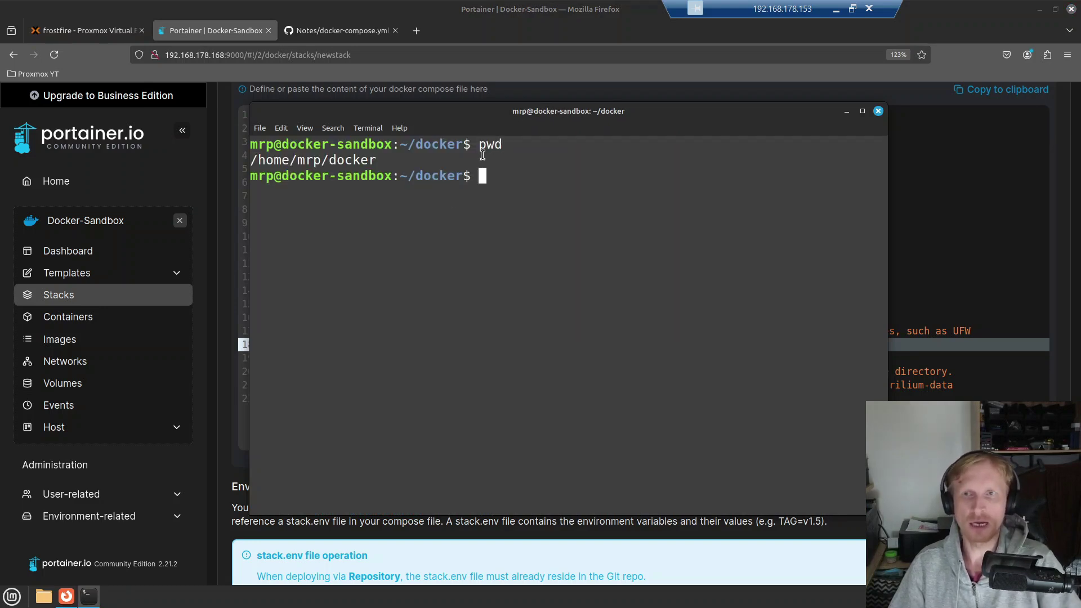
{"action": "double_click", "coordinate": [333, 160]}
{"action": "left_click", "coordinate": [502, 181]}
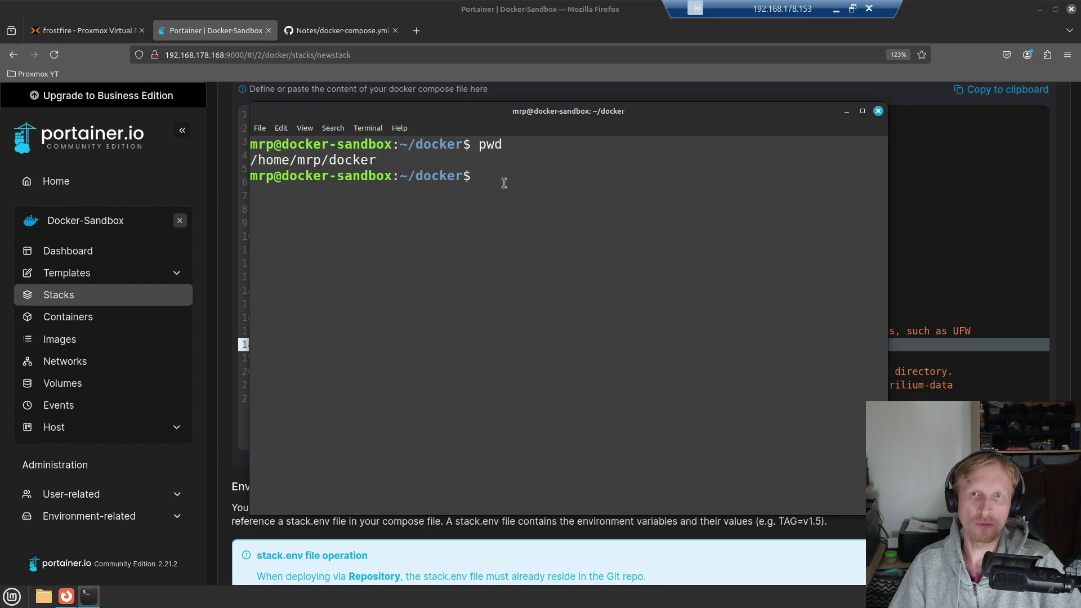
{"action": "type", "text": "m"}
{"action": "type", "text": "kdir tri"}
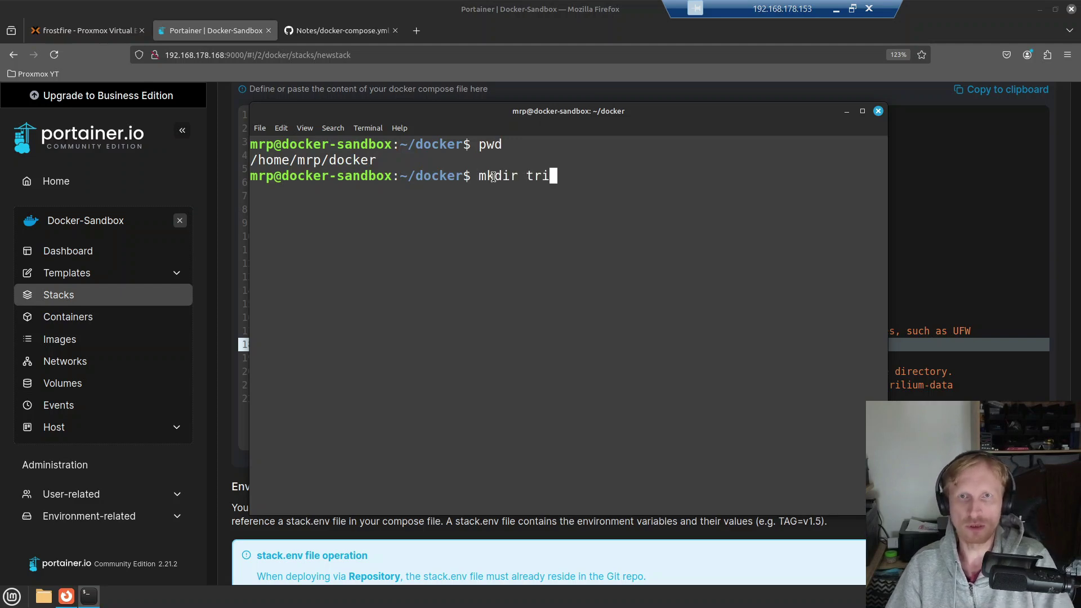
{"action": "type", "text": "lium-next"}
{"action": "key", "text": "Return"}
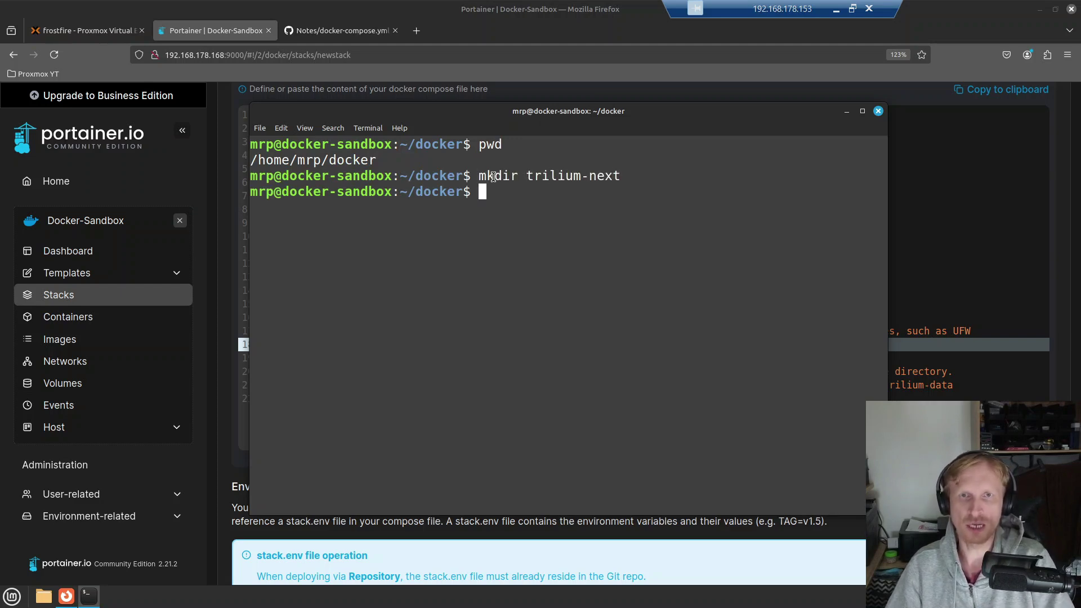
Enter trilium-next and copy its full path /home/mrp/docker/trilium-next
{"action": "type", "text": "cd tr"}
{"action": "key", "text": "Tab"}
{"action": "key", "text": "Return"}
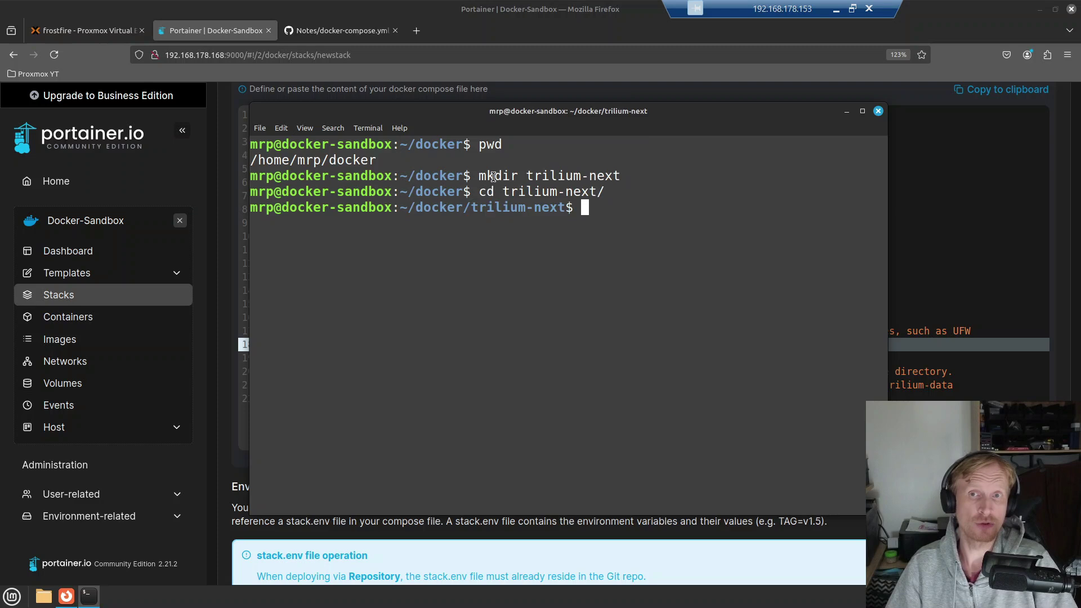
{"action": "type", "text": "pwd"}
{"action": "key", "text": "Return"}
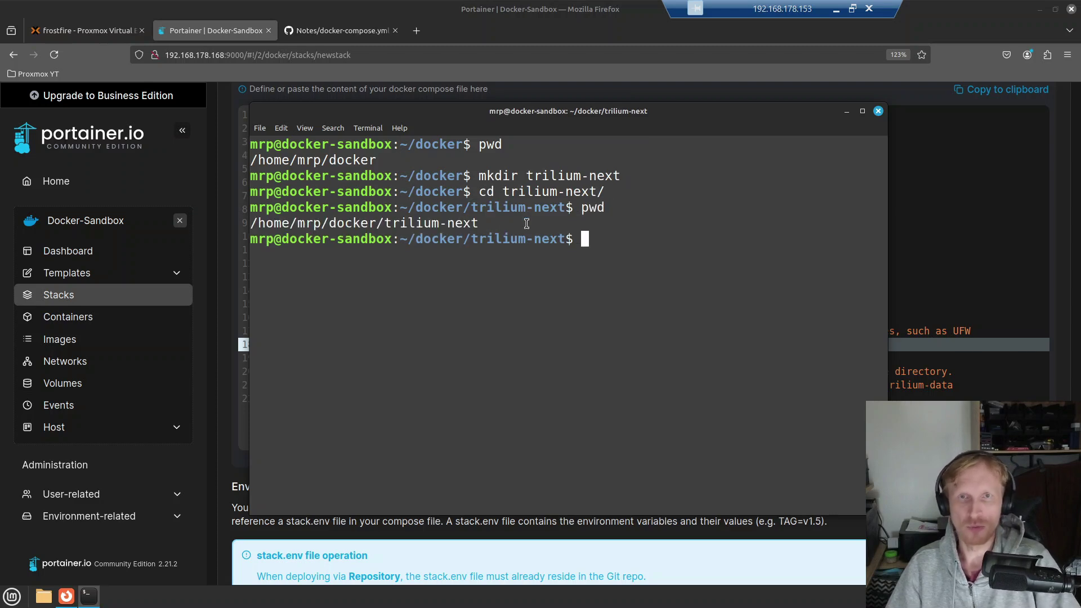
{"action": "double_click", "coordinate": [372, 223]}
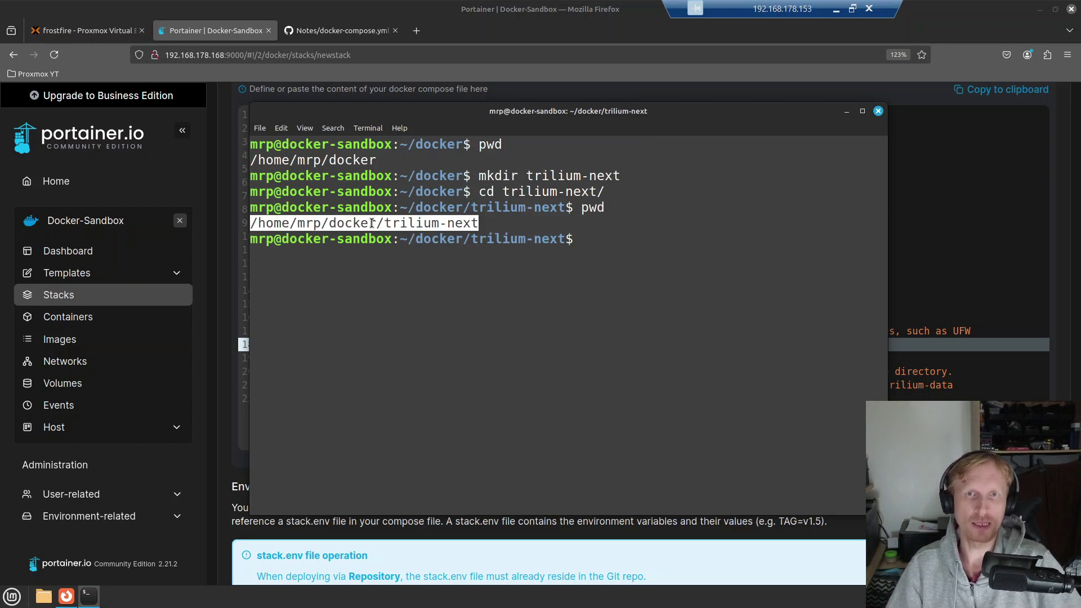
{"action": "right_click", "coordinate": [401, 227]}
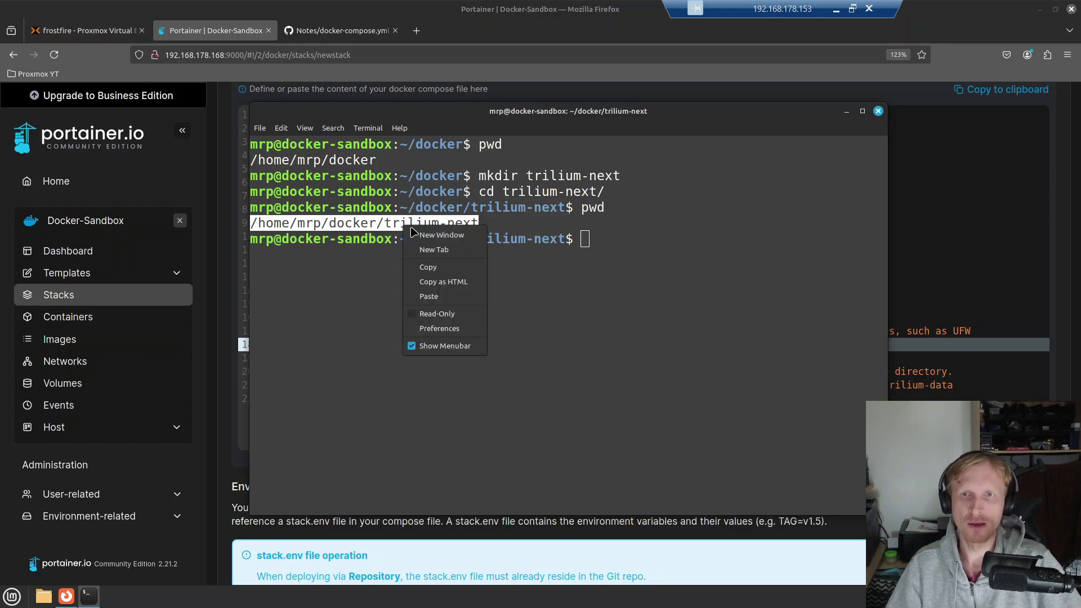
{"action": "left_click", "coordinate": [442, 269]}
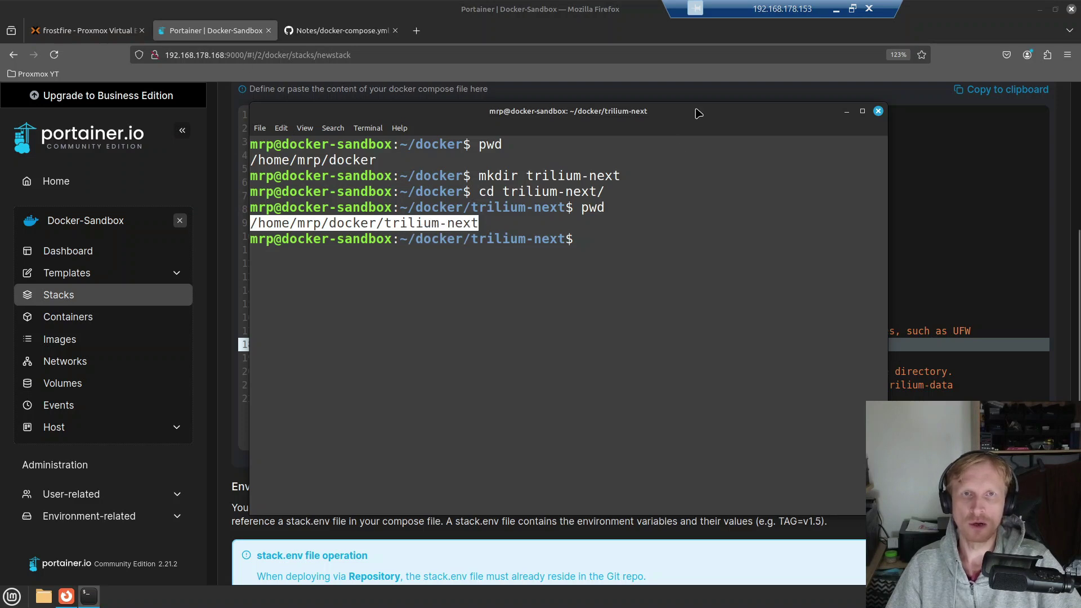
Replace the volume's ${TRILIUM_DATA_DIR:-~/trilium-data} host path with the copied trilium-next path
{"action": "left_click", "coordinate": [304, 91]}
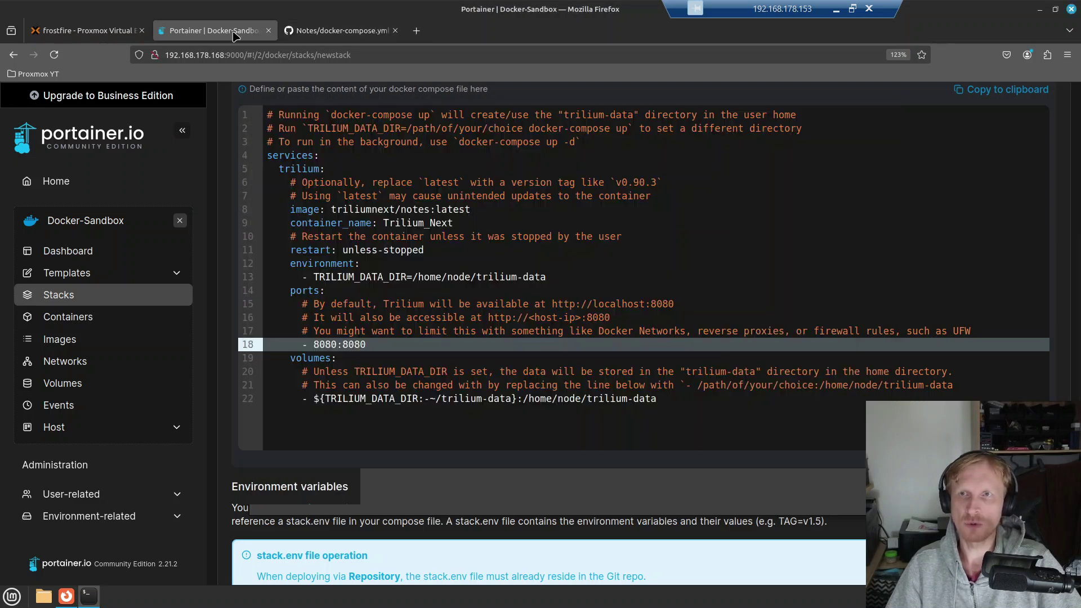
{"action": "left_click", "coordinate": [318, 398]}
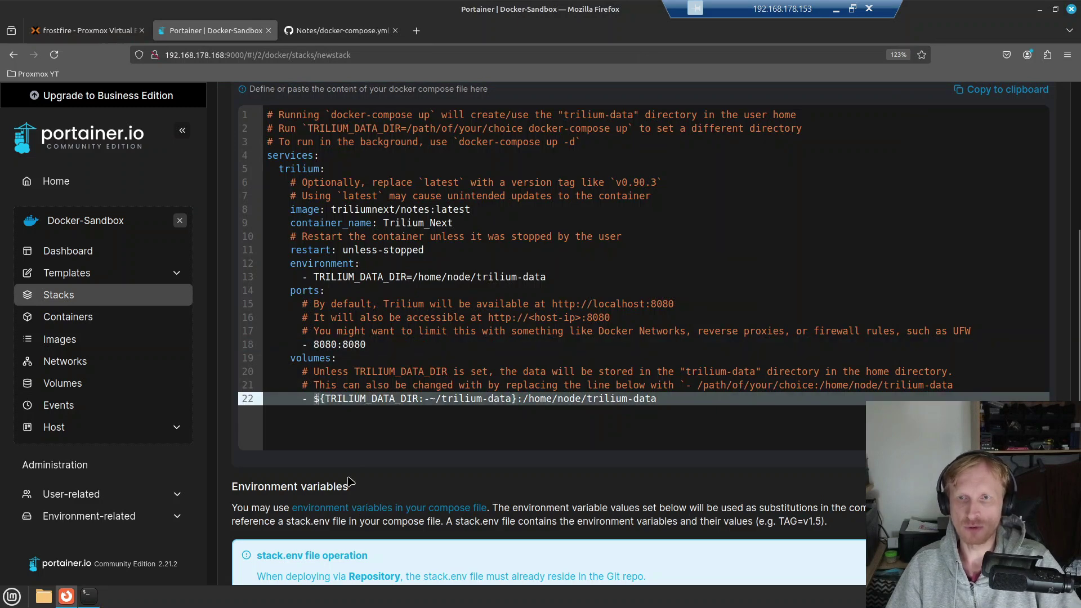
{"action": "key", "text": "shift+Right"}
{"action": "key", "text": "shift+Right"}
{"action": "key", "text": "shift+Right"}
{"action": "key", "text": "shift+Right"}
{"action": "key", "text": "shift+Right"}
{"action": "key", "text": "shift+Right"}
{"action": "key", "text": "shift+Right"}
{"action": "key", "text": "shift+Right"}
{"action": "key", "text": "shift+Right"}
{"action": "key", "text": "shift+Right"}
{"action": "key", "text": "shift+Right"}
{"action": "key", "text": "shift+Right"}
{"action": "key", "text": "shift+Right"}
{"action": "key", "text": "shift+Right"}
{"action": "key", "text": "shift+Right"}
{"action": "key", "text": "shift+Right"}
{"action": "key", "text": "shift+Right"}
{"action": "key", "text": "shift+Right"}
{"action": "key", "text": "shift+Right"}
{"action": "key", "text": "shift+Right"}
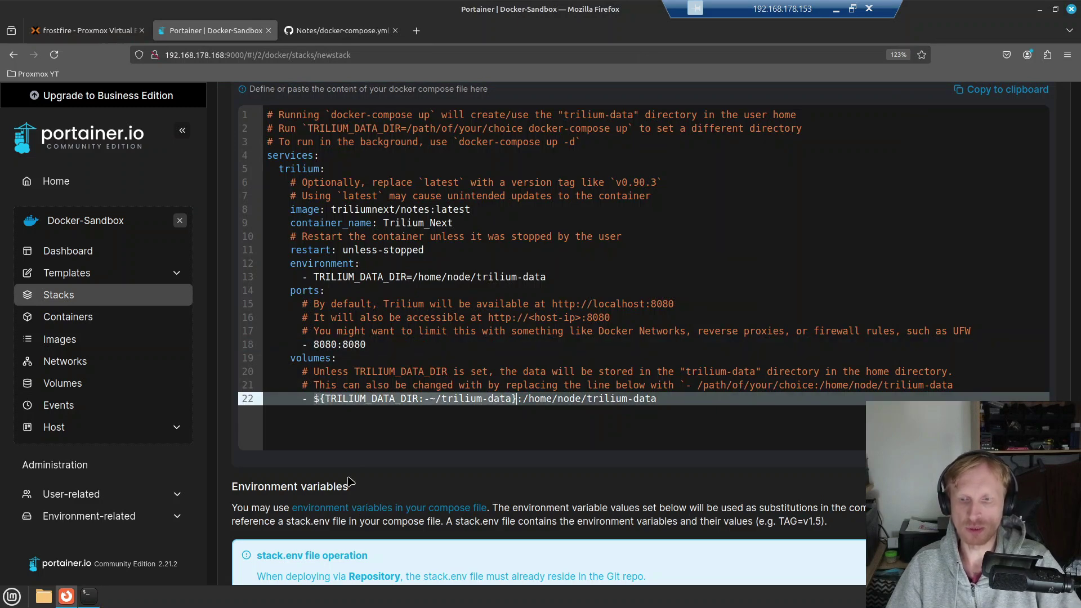
{"action": "key", "text": "ctrl+v"}
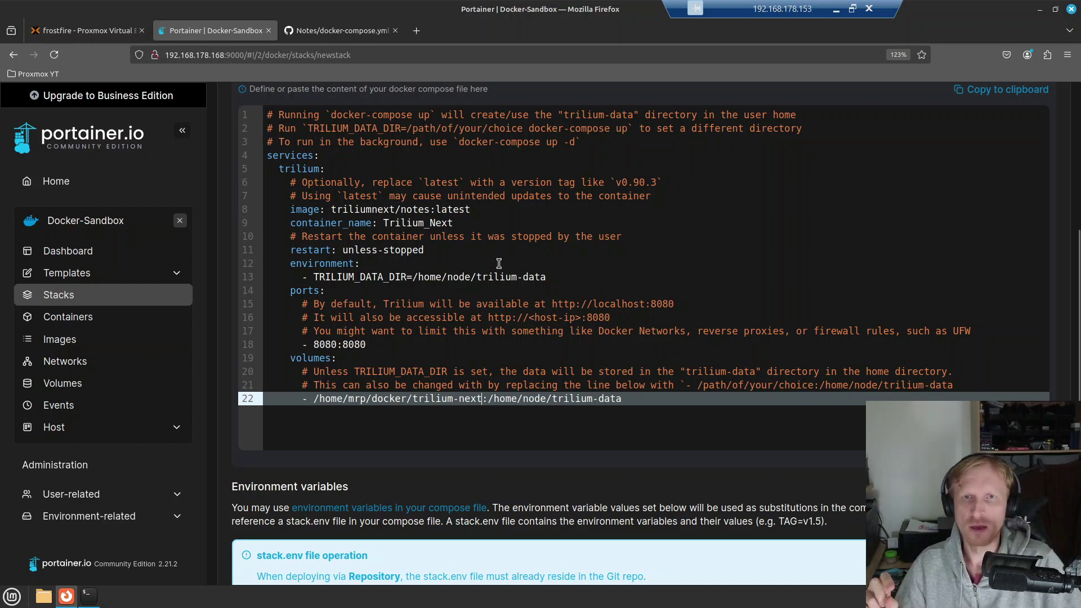
Deploy the trilium-next stack
{"action": "scroll", "coordinate": [540, 279], "scroll_direction": "up", "scroll_amount": 3}
{"action": "scroll", "coordinate": [450, 304], "scroll_direction": "down", "scroll_amount": 9}
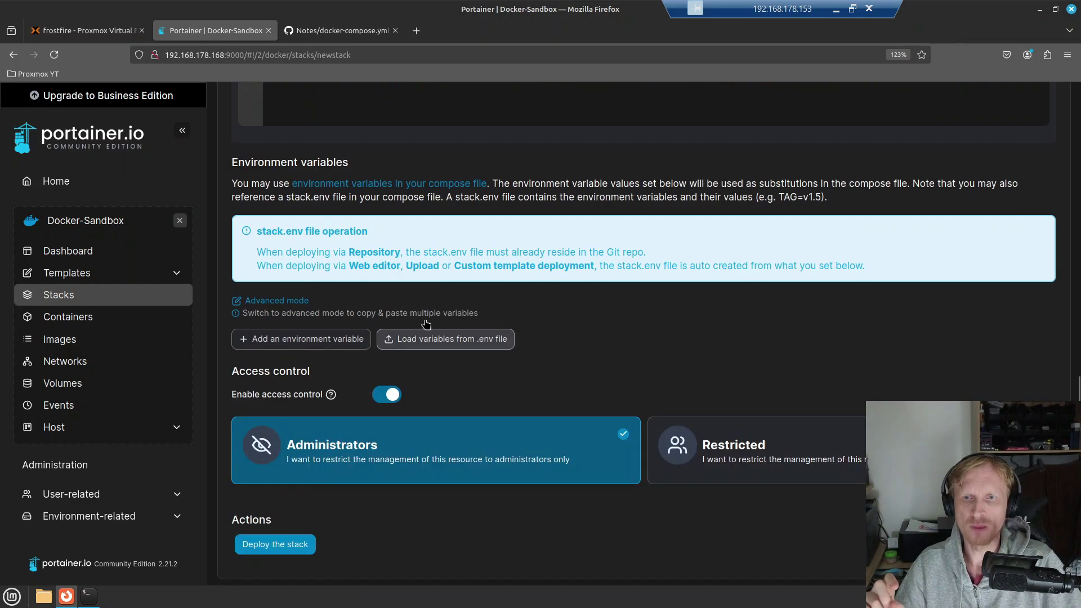
{"action": "scroll", "coordinate": [415, 316], "scroll_direction": "up", "scroll_amount": 9}
{"action": "scroll", "coordinate": [342, 158], "scroll_direction": "up", "scroll_amount": 3}
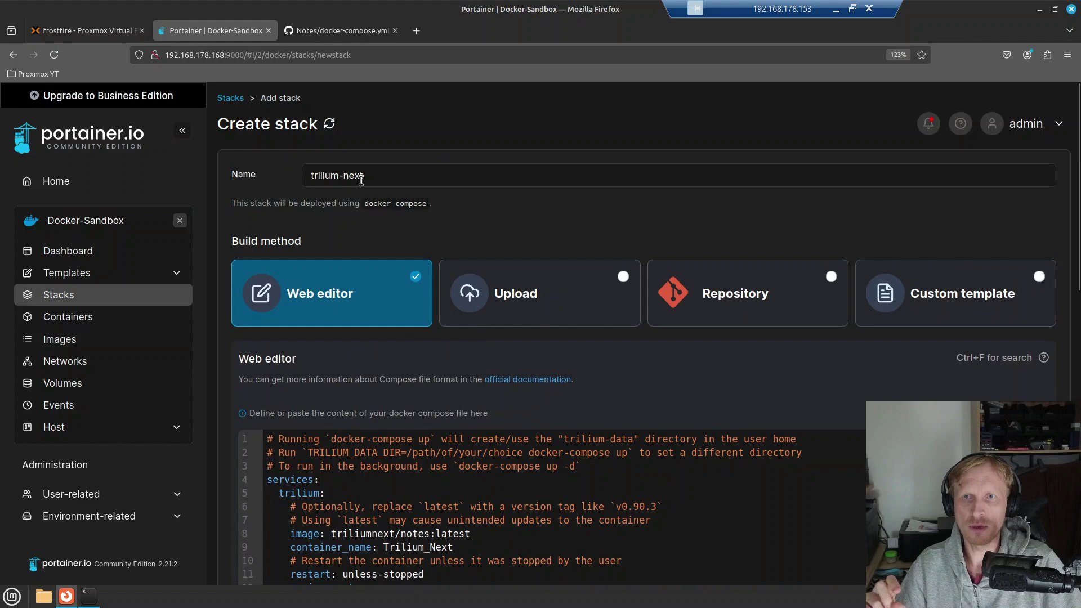
{"action": "scroll", "coordinate": [395, 326], "scroll_direction": "down", "scroll_amount": 10}
{"action": "scroll", "coordinate": [293, 406], "scroll_direction": "down", "scroll_amount": 1}
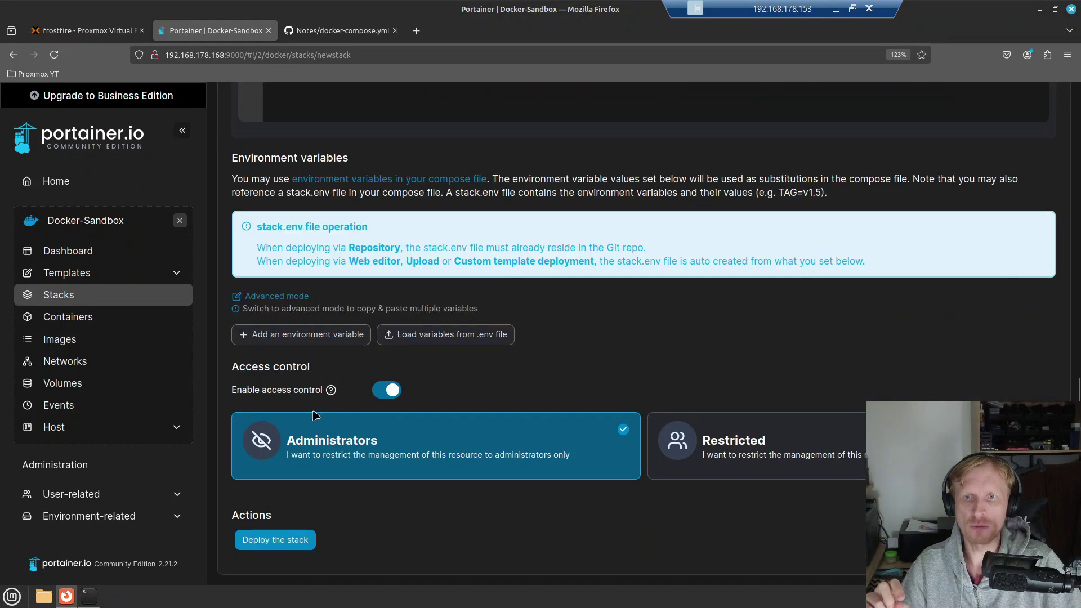
{"action": "left_click", "coordinate": [283, 543]}
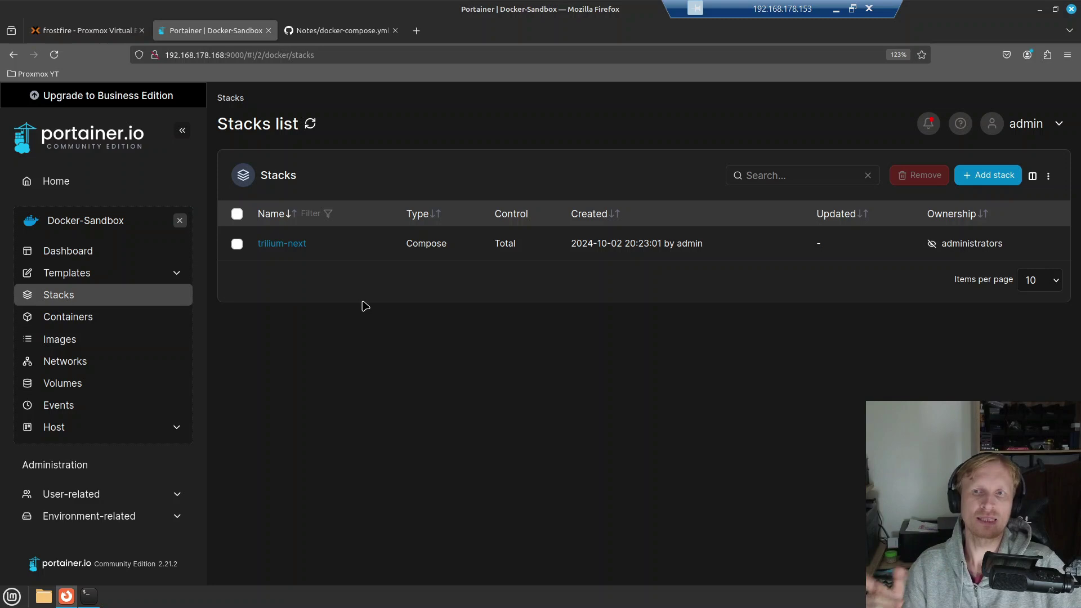
Open the trilium-next stack and view its healthy Trilium_Next container publishing 8080:8080
{"action": "left_click", "coordinate": [278, 252]}
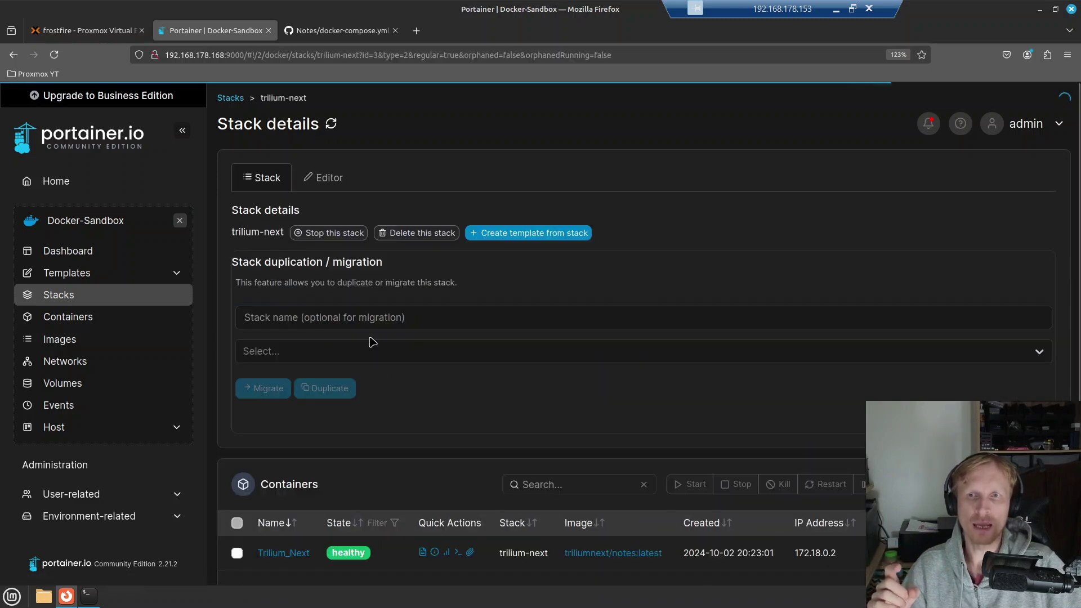
{"action": "scroll", "coordinate": [372, 345], "scroll_direction": "down", "scroll_amount": 5}
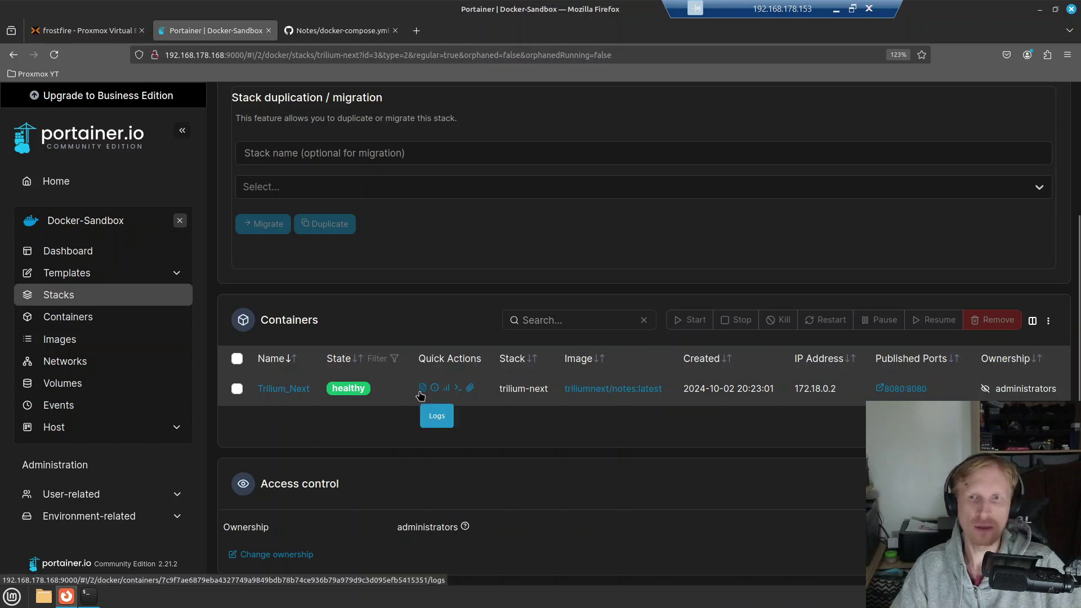
Open the Trilium_Next logs and highlight the 'Listening on port 8080' and health-check lines
{"action": "left_click", "coordinate": [422, 391]}
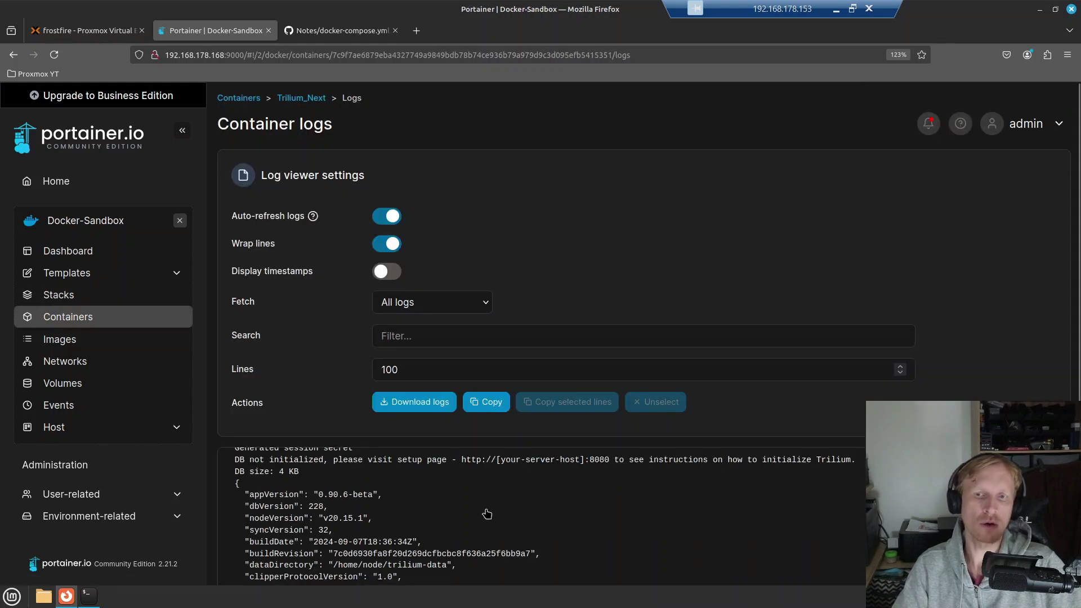
{"action": "scroll", "coordinate": [488, 515], "scroll_direction": "down", "scroll_amount": 3}
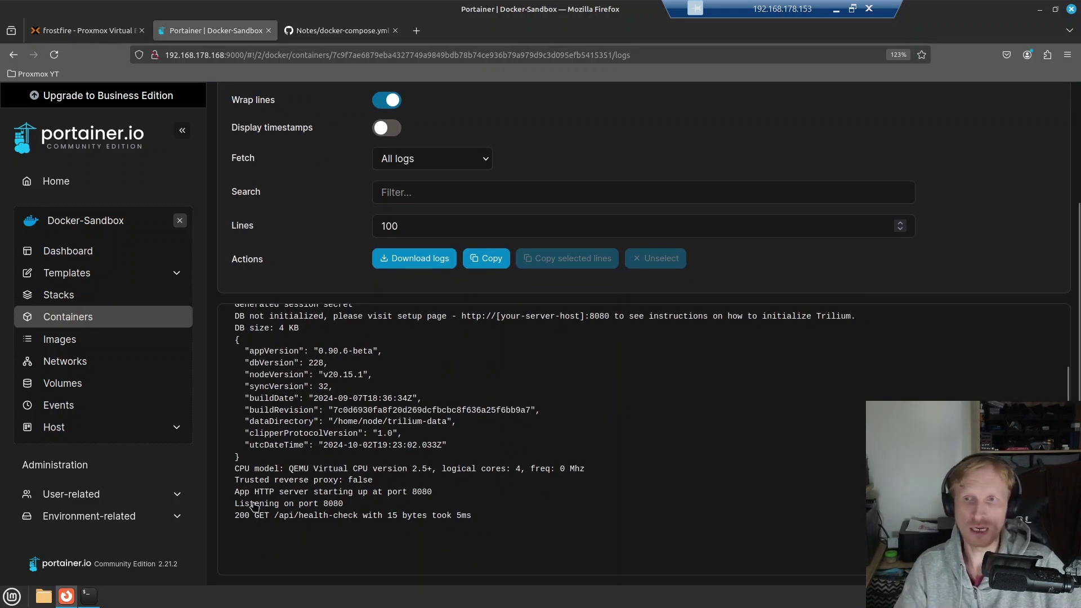
{"action": "left_click_drag", "start_coordinate": [237, 509], "coordinate": [366, 510]}
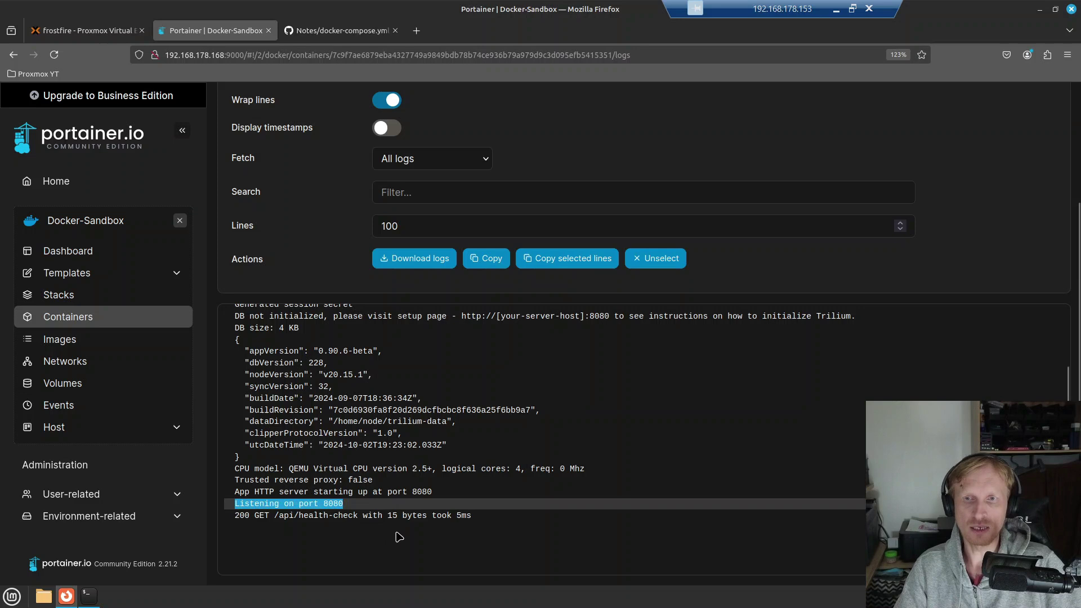
{"action": "left_click", "coordinate": [374, 522]}
{"action": "left_click_drag", "start_coordinate": [243, 522], "coordinate": [394, 527]}
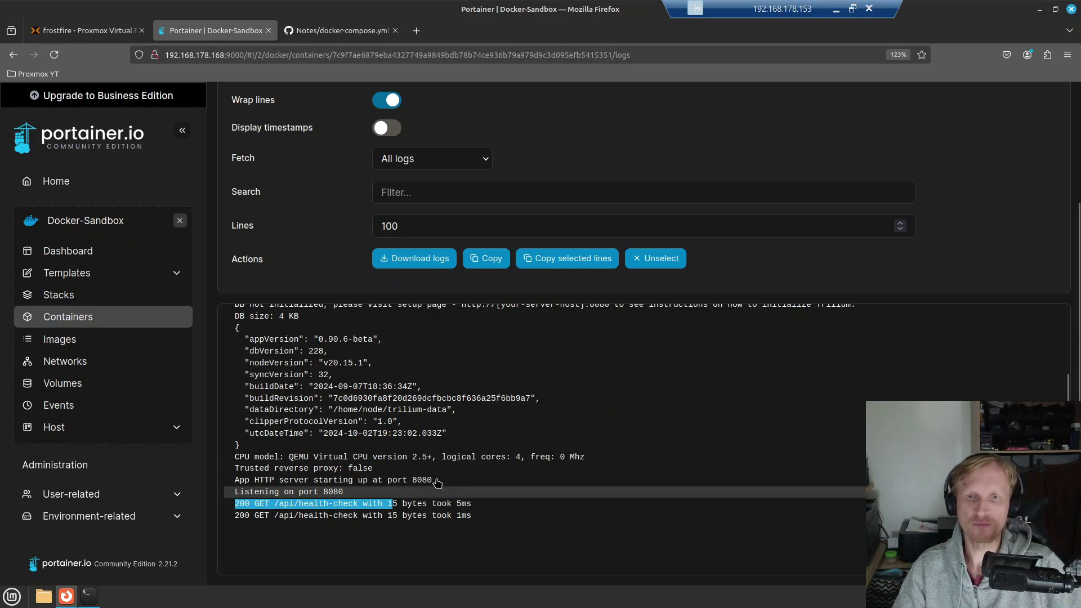
{"action": "scroll", "coordinate": [438, 484], "scroll_direction": "up", "scroll_amount": 3}
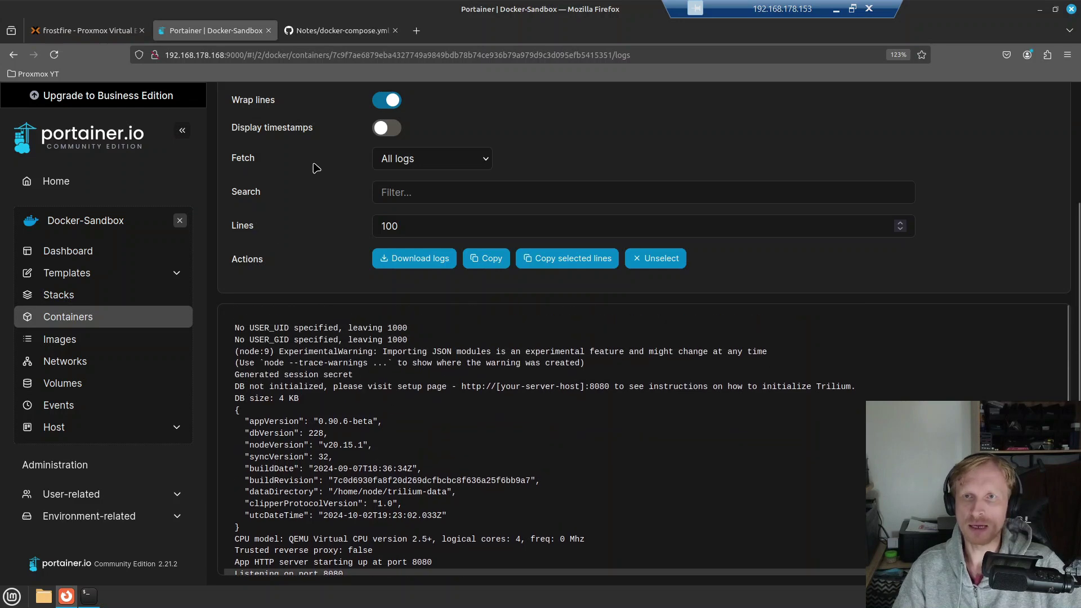
{"action": "scroll", "coordinate": [317, 168], "scroll_direction": "up", "scroll_amount": 3}
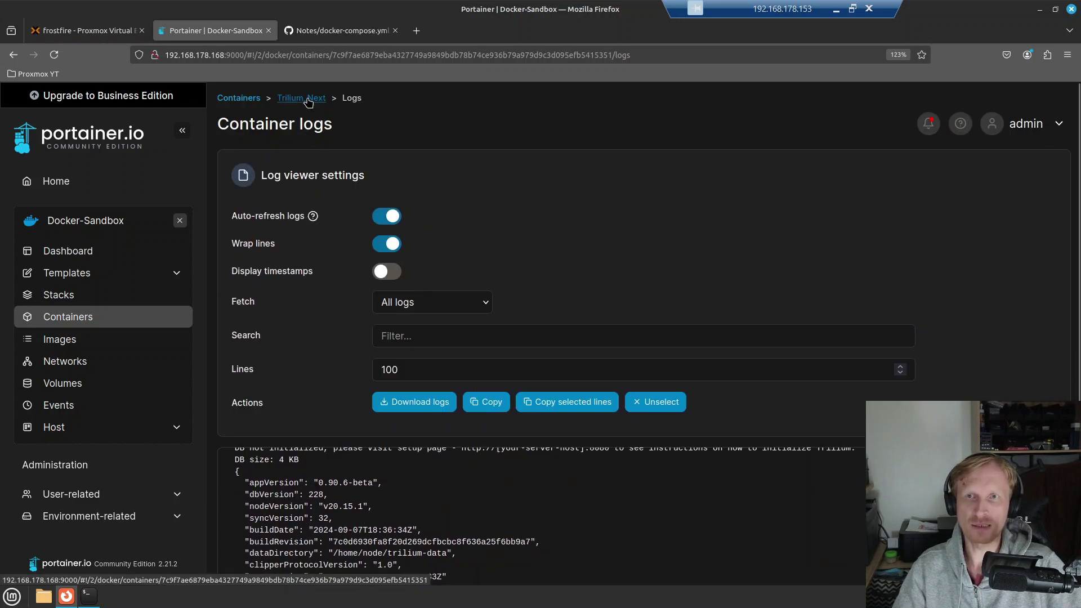
Look over the Trilium_Next container details, then go back to the Containers list
{"action": "left_click", "coordinate": [308, 102]}
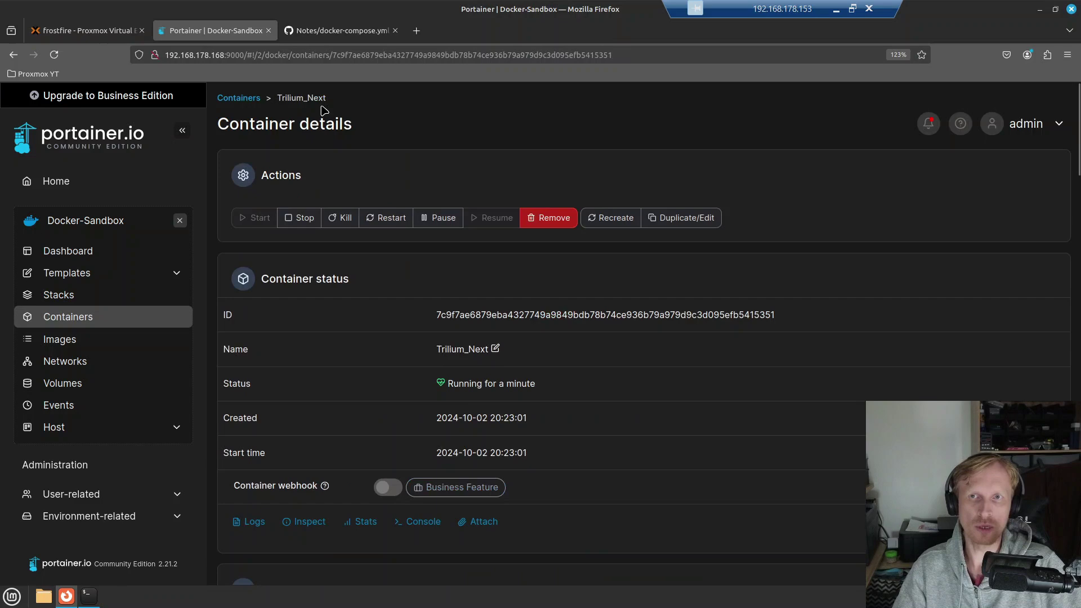
{"action": "scroll", "coordinate": [417, 290], "scroll_direction": "down", "scroll_amount": 15}
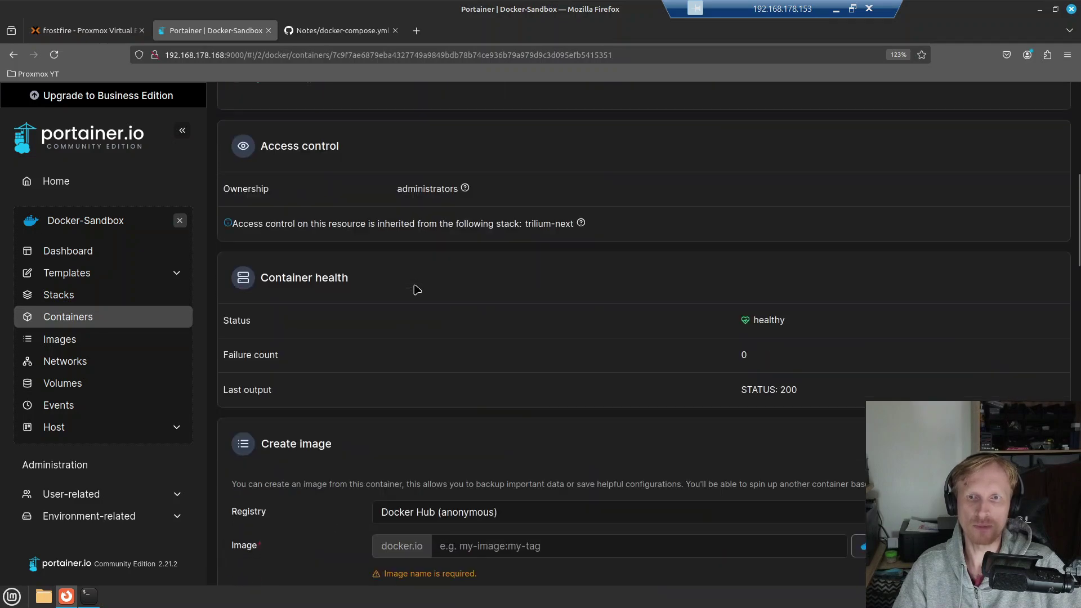
{"action": "scroll", "coordinate": [411, 378], "scroll_direction": "up", "scroll_amount": 15}
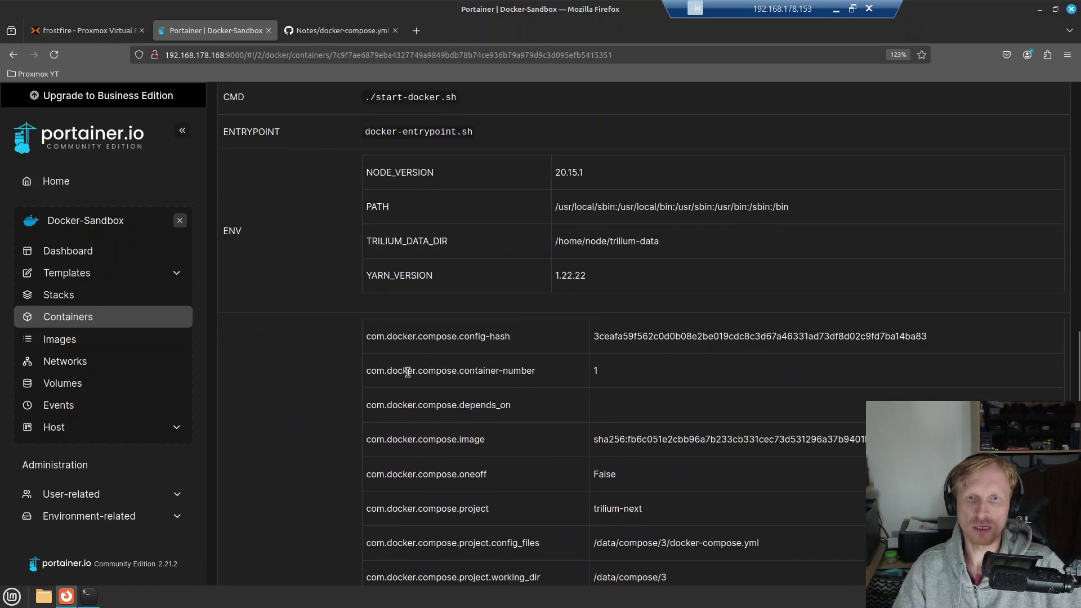
{"action": "left_click", "coordinate": [248, 103]}
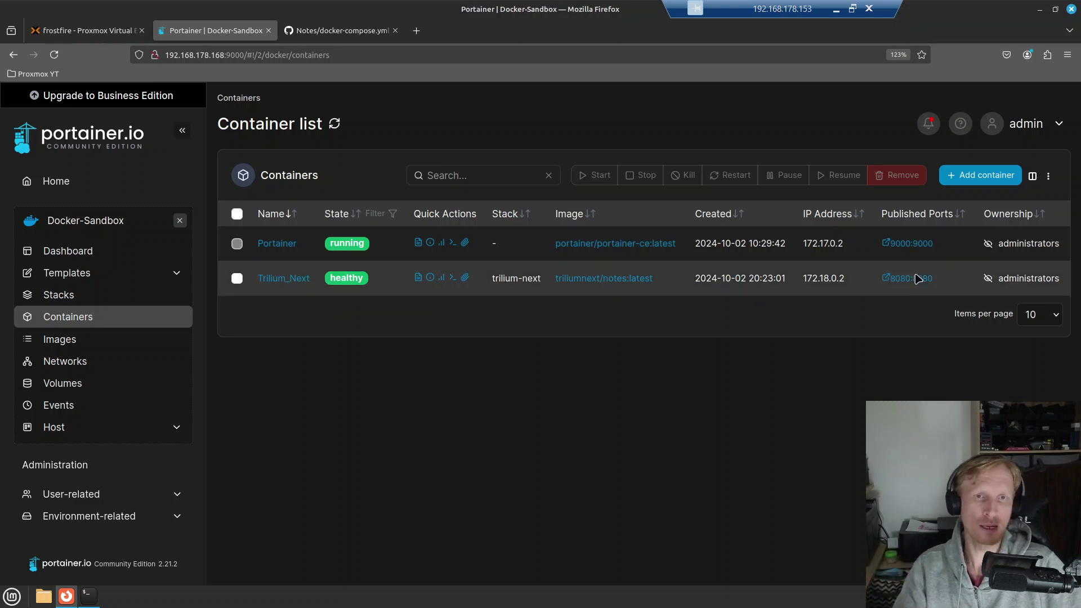
Load 192.168.178.168:8080 in a new Firefox tab
{"action": "left_click", "coordinate": [417, 30]}
{"action": "type", "text": "192.168.178.16"}
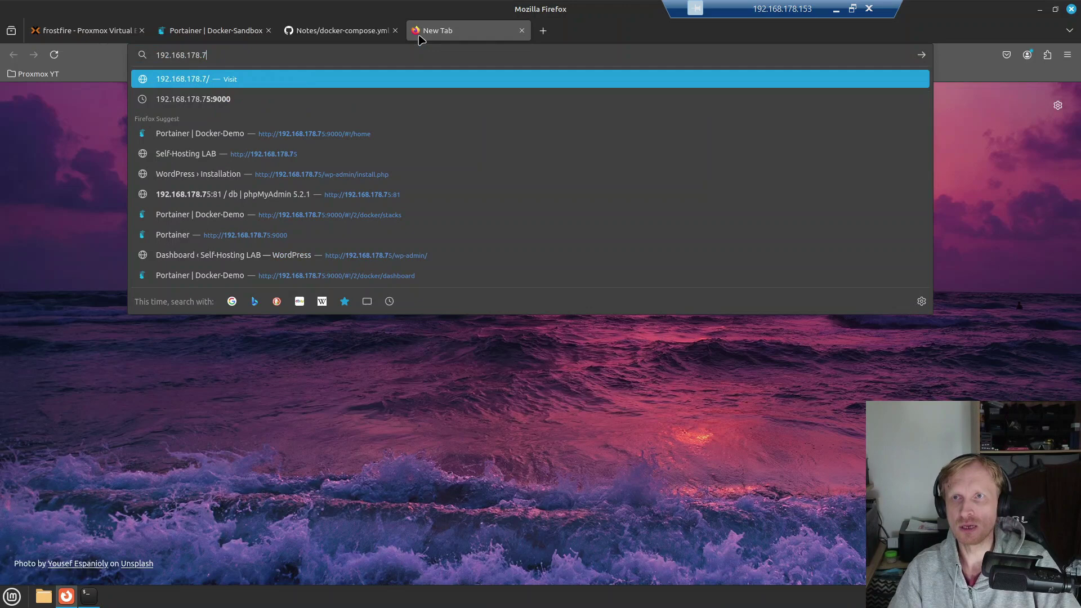
{"action": "type", "text": "8"}
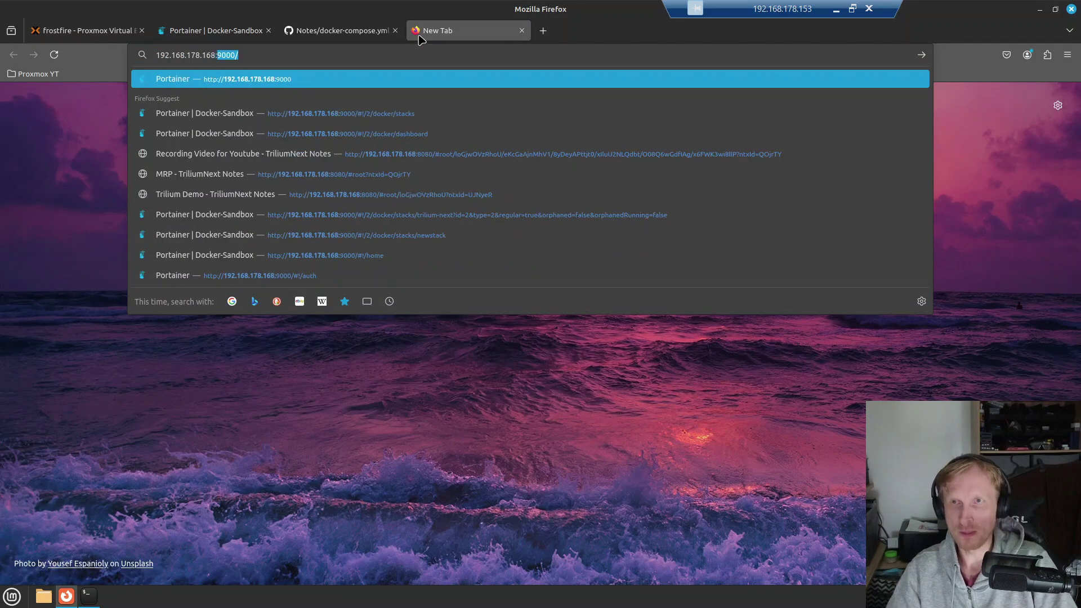
{"action": "type", "text": ":8080"}
{"action": "key", "text": "Return"}
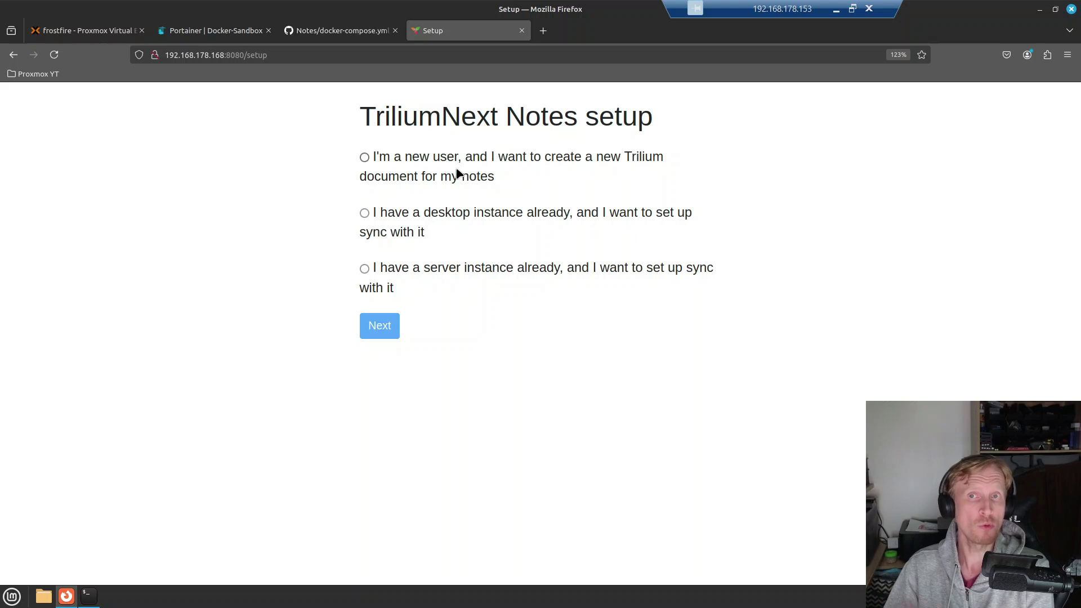
Look at the desktop and server sync options, then choose 'I'm a new user' and continue
{"action": "left_click", "coordinate": [364, 214]}
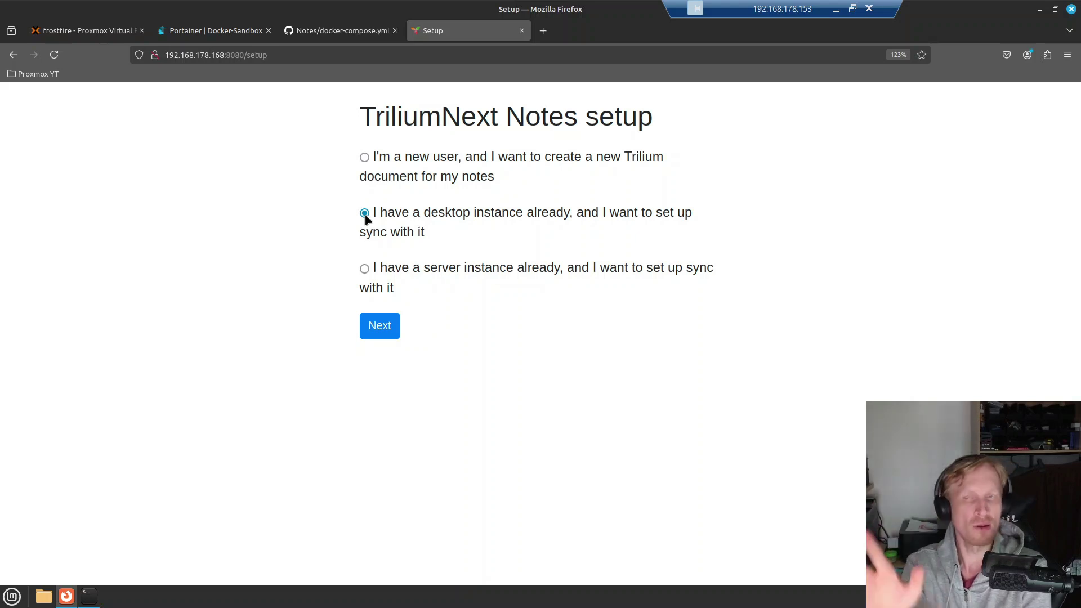
{"action": "left_click", "coordinate": [388, 272]}
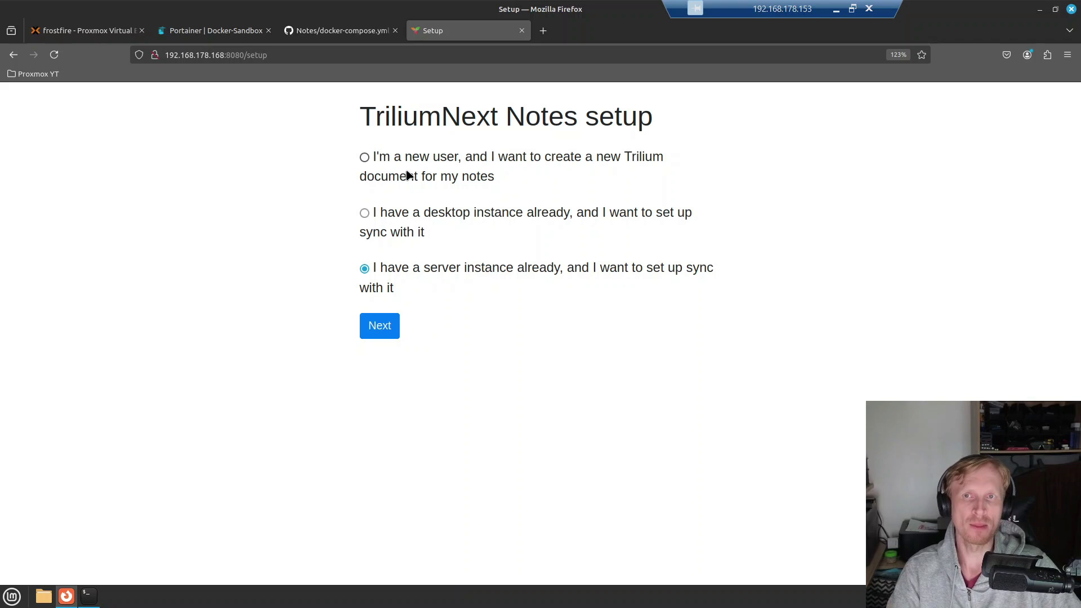
{"action": "left_click", "coordinate": [366, 160]}
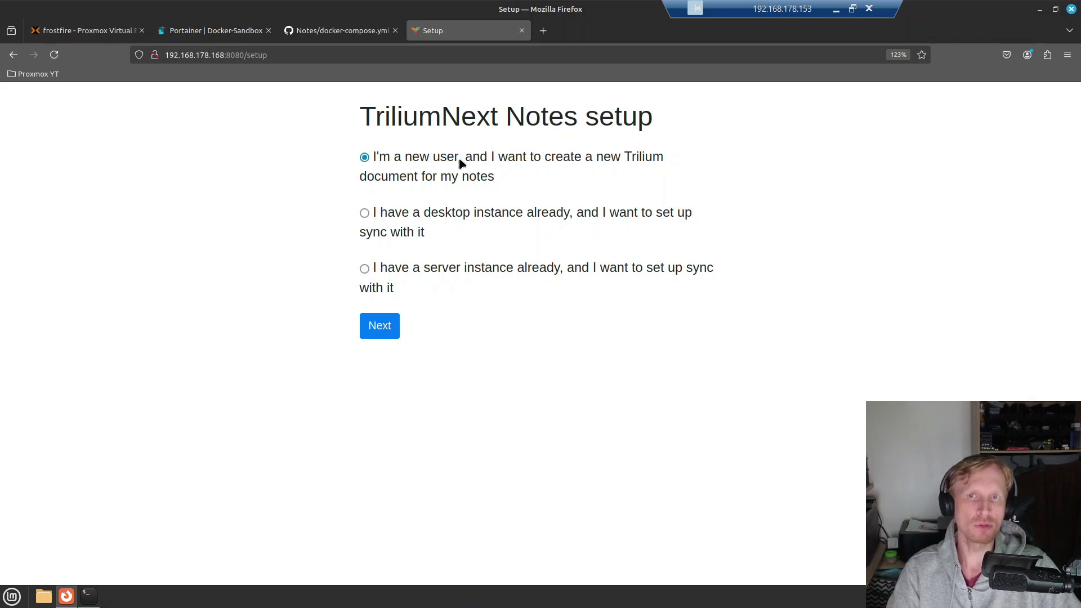
{"action": "left_click", "coordinate": [382, 330]}
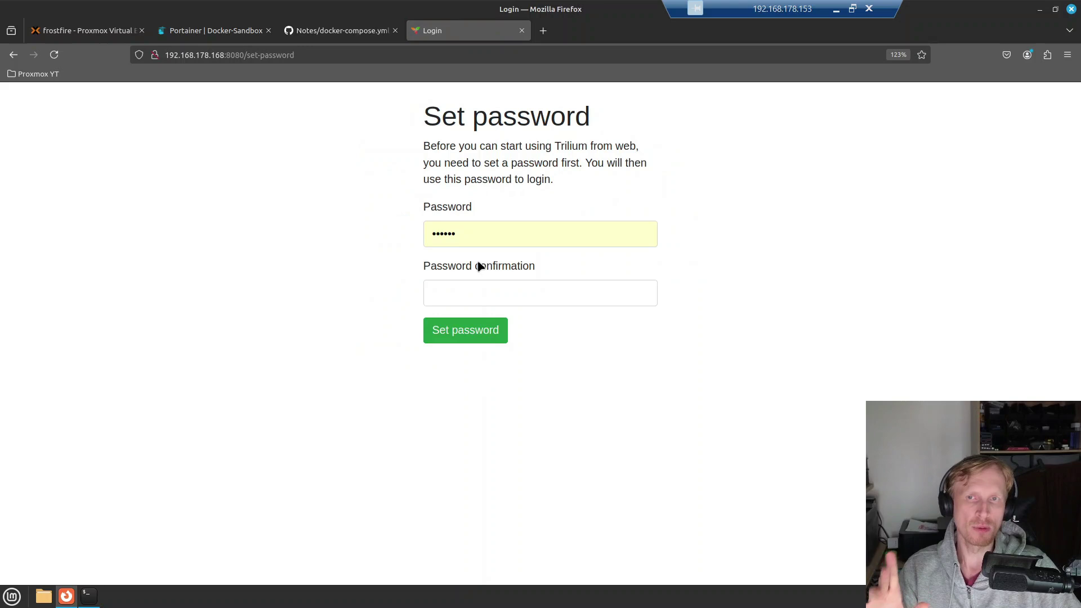
Replace the autofilled password with a new one, confirm it, and save it
{"action": "double_click", "coordinate": [478, 237]}
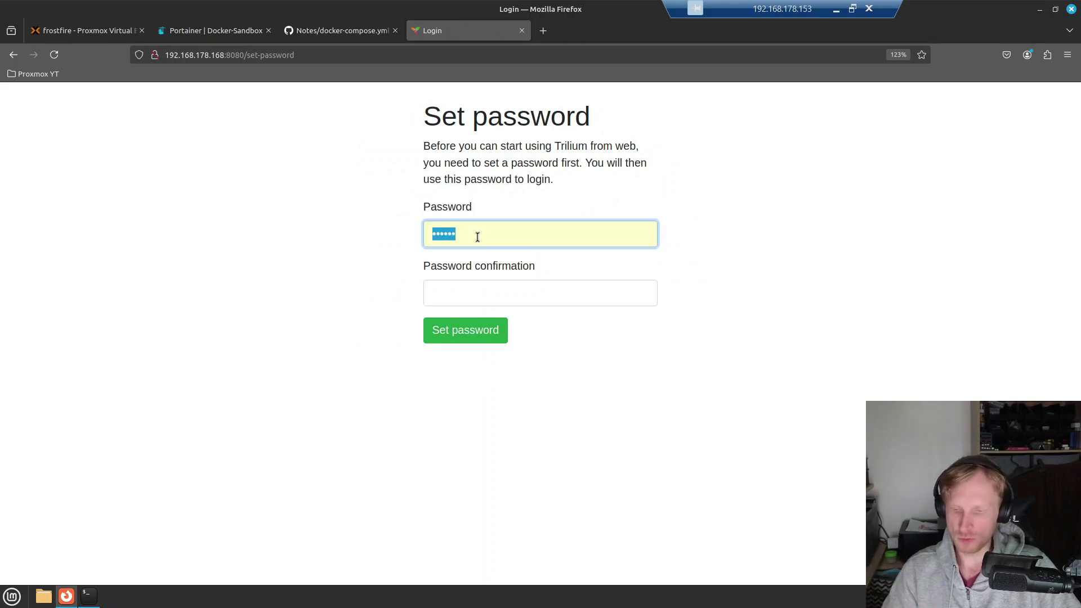
{"action": "type", "text": "******"}
{"action": "key", "text": "Tab"}
{"action": "type", "text": "**"}
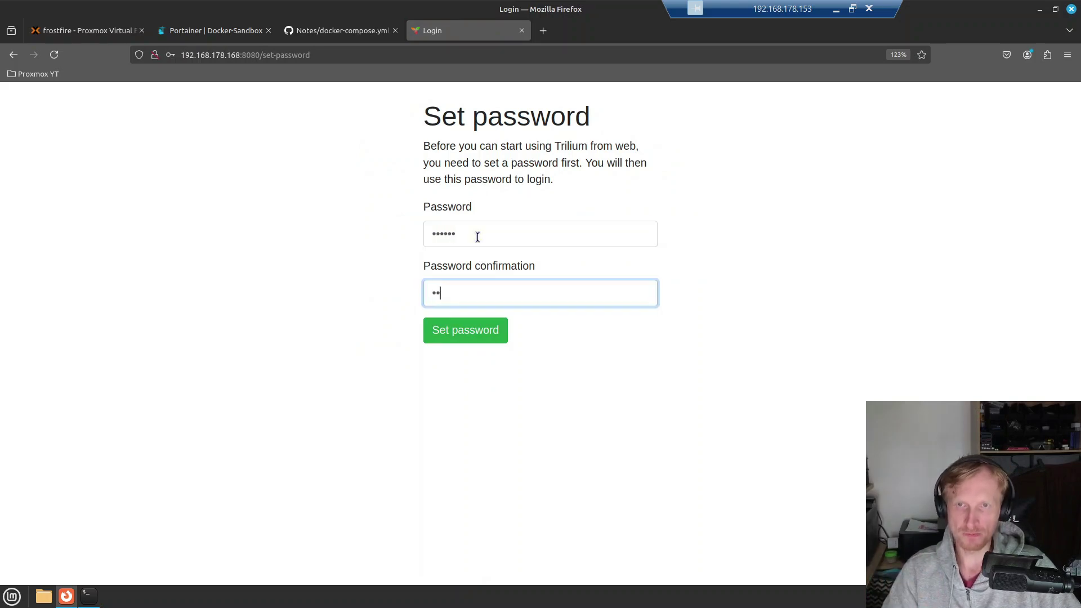
{"action": "type", "text": "****"}
{"action": "left_click", "coordinate": [476, 332]}
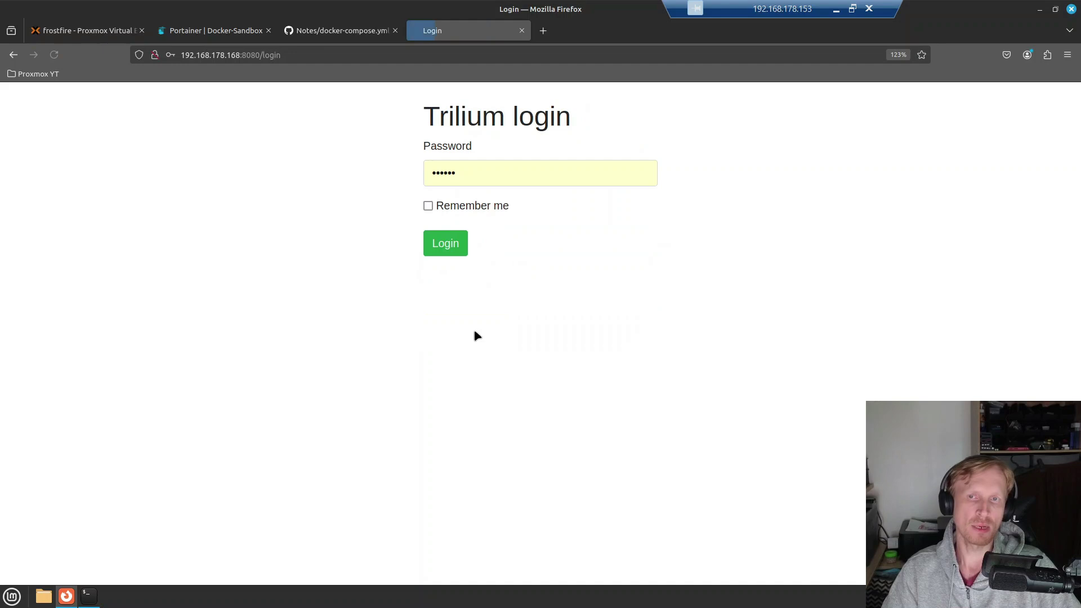
Log in with the new password, with Remember me ticked
{"action": "double_click", "coordinate": [478, 170]}
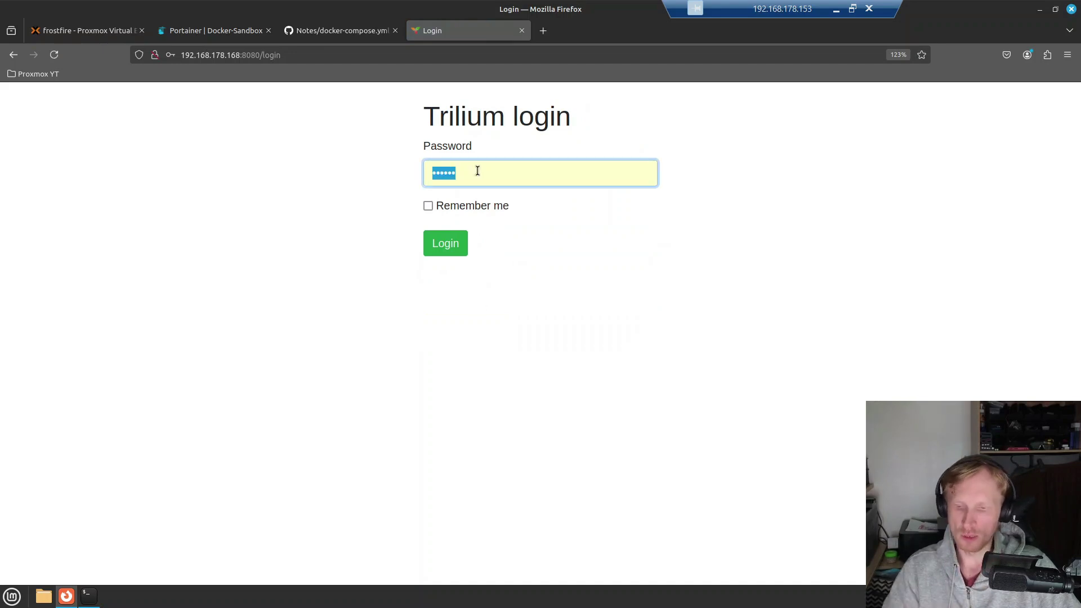
{"action": "type", "text": "******"}
{"action": "left_click", "coordinate": [447, 209]}
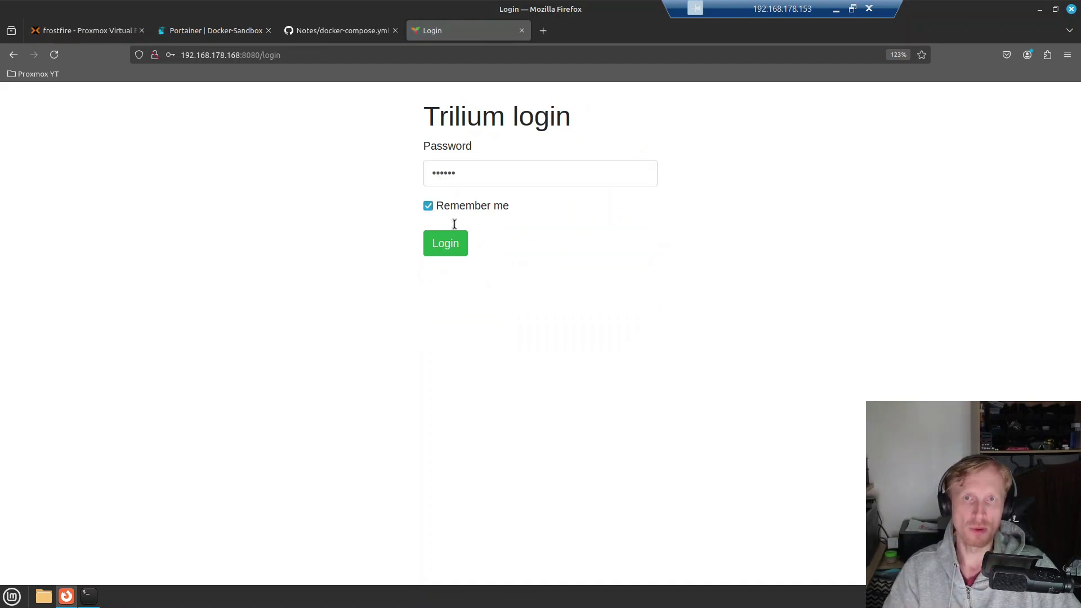
{"action": "left_click", "coordinate": [451, 251]}
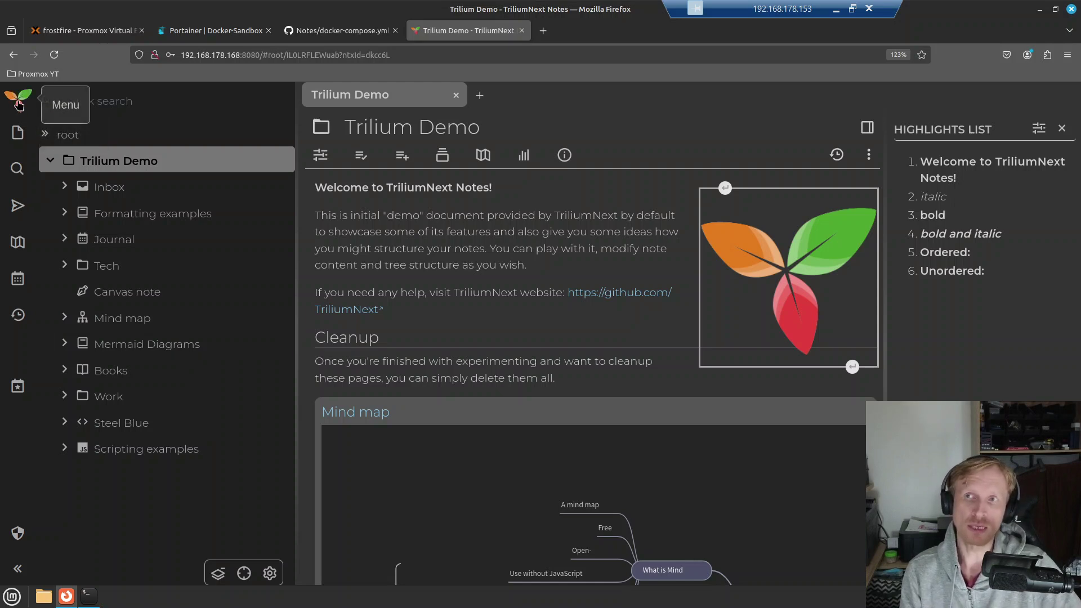
In the Appearance options, switch the theme to Light and then back to Dark
{"action": "left_click", "coordinate": [23, 102]}
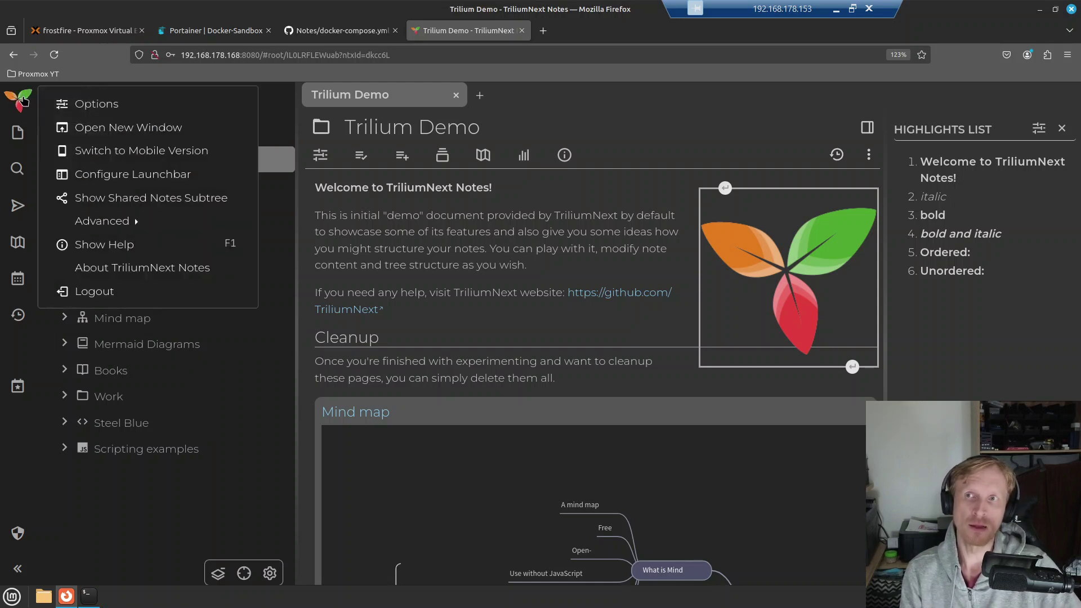
{"action": "left_click", "coordinate": [111, 107]}
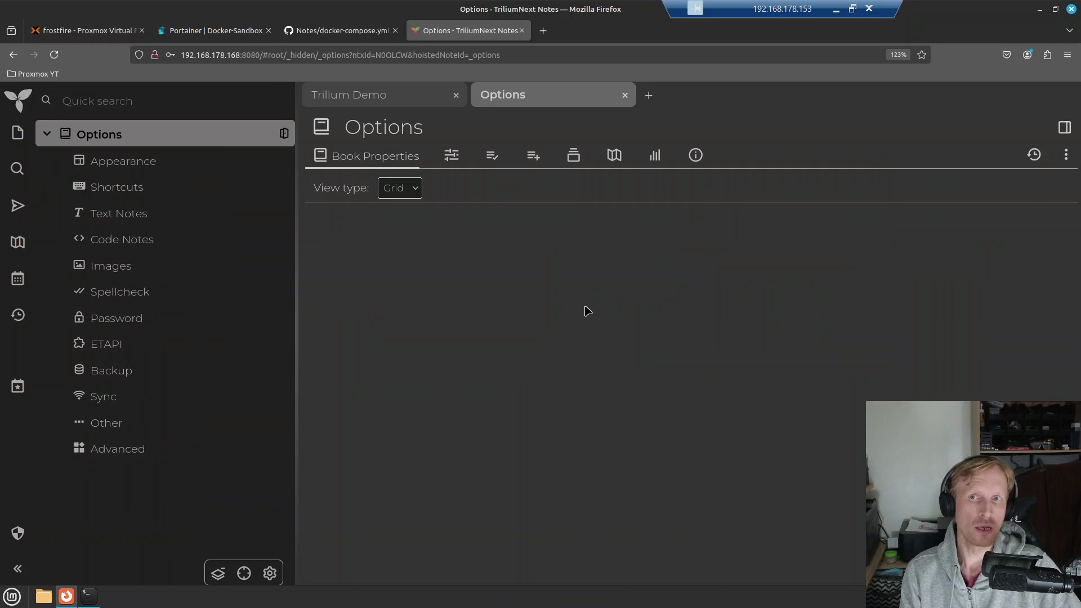
{"action": "left_click", "coordinate": [136, 169]}
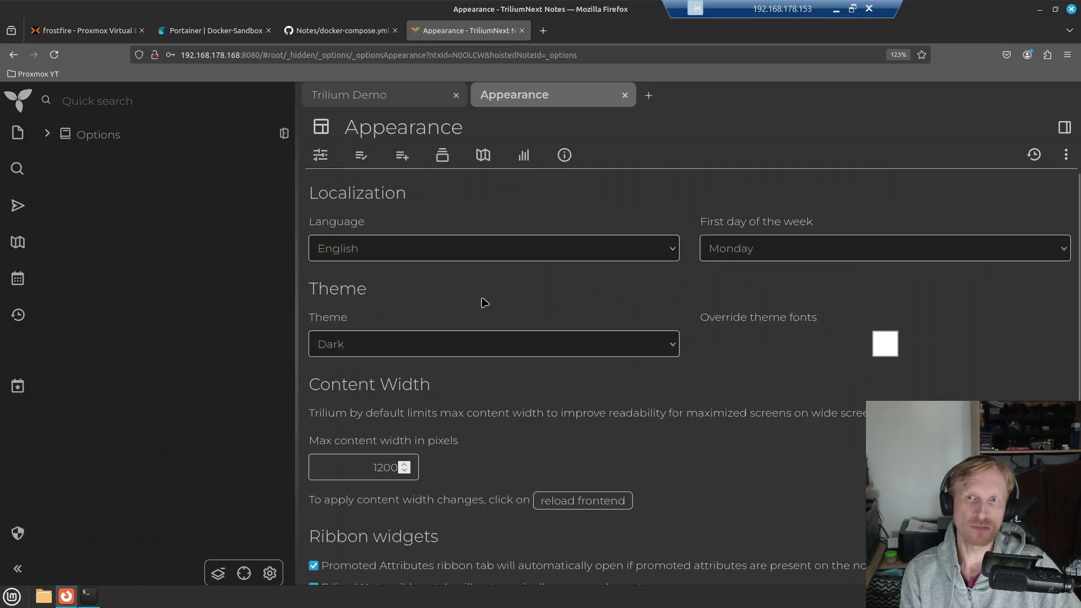
{"action": "left_click", "coordinate": [363, 355]}
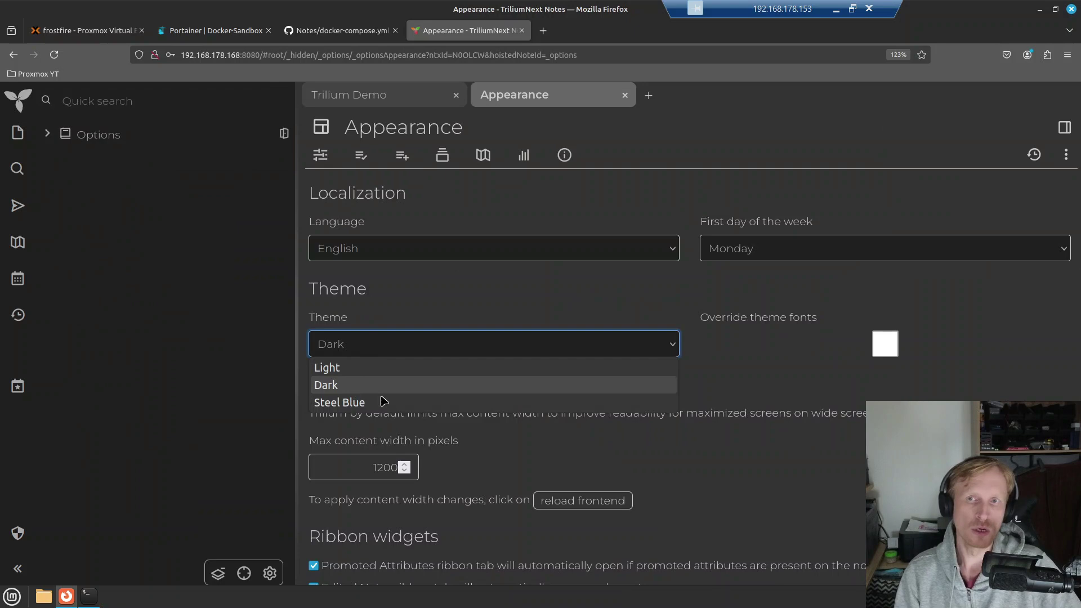
{"action": "left_click", "coordinate": [353, 369]}
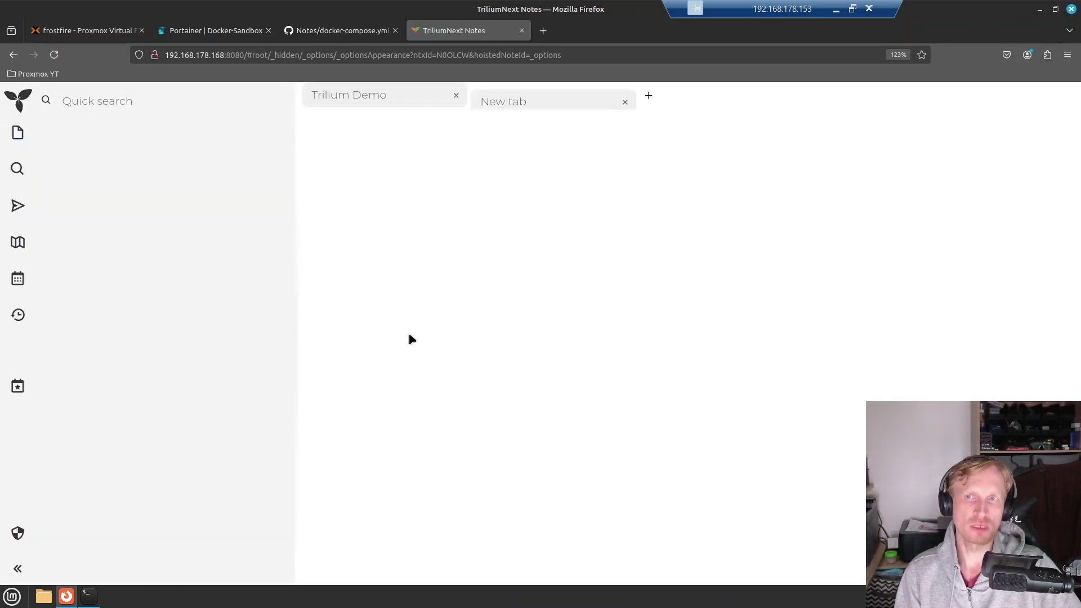
{"action": "left_click", "coordinate": [403, 347]}
{"action": "left_click", "coordinate": [339, 386]}
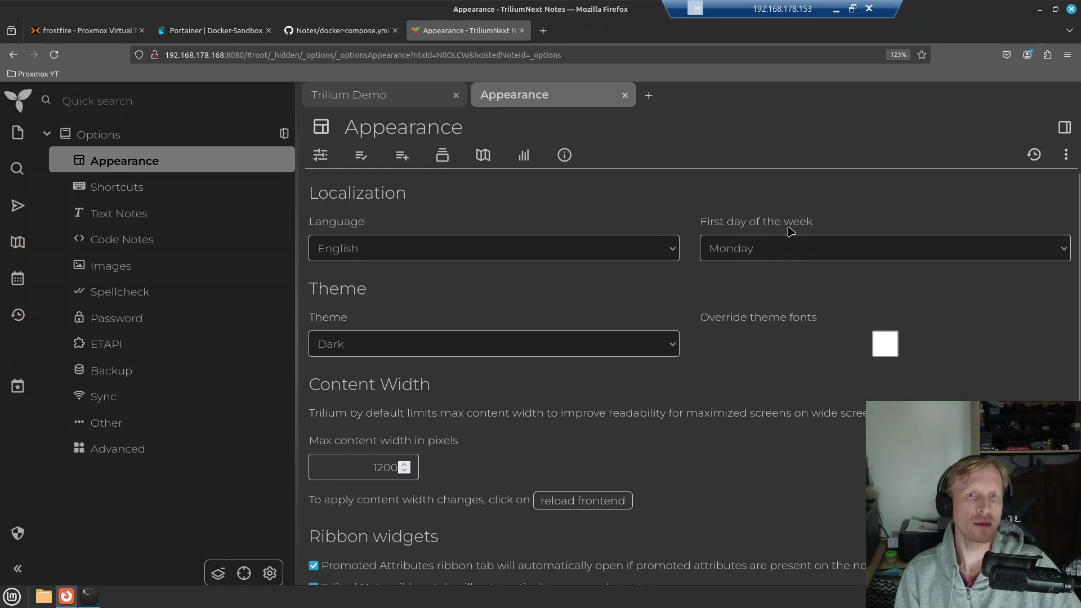
Keep Monday as the first day of the week and bring up the Sync settings
{"action": "left_click", "coordinate": [776, 256]}
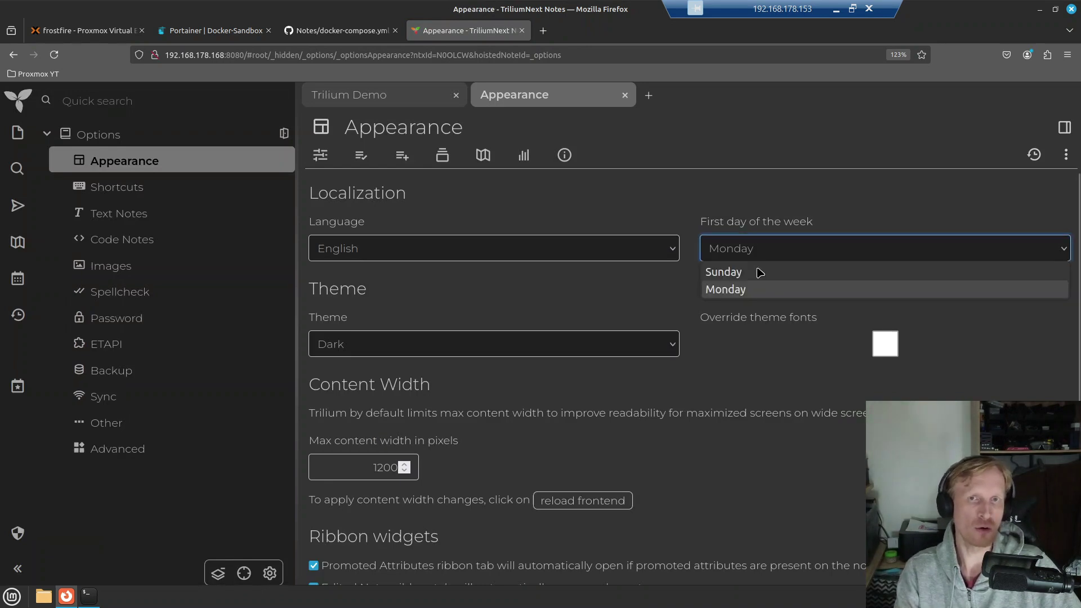
{"action": "left_click", "coordinate": [520, 284]}
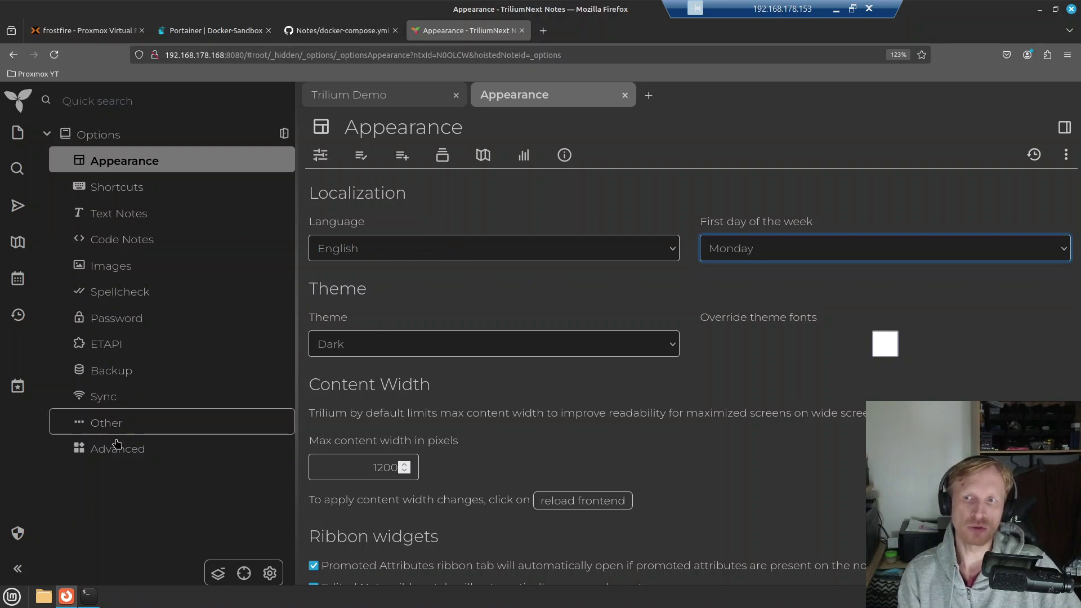
{"action": "left_click", "coordinate": [114, 403]}
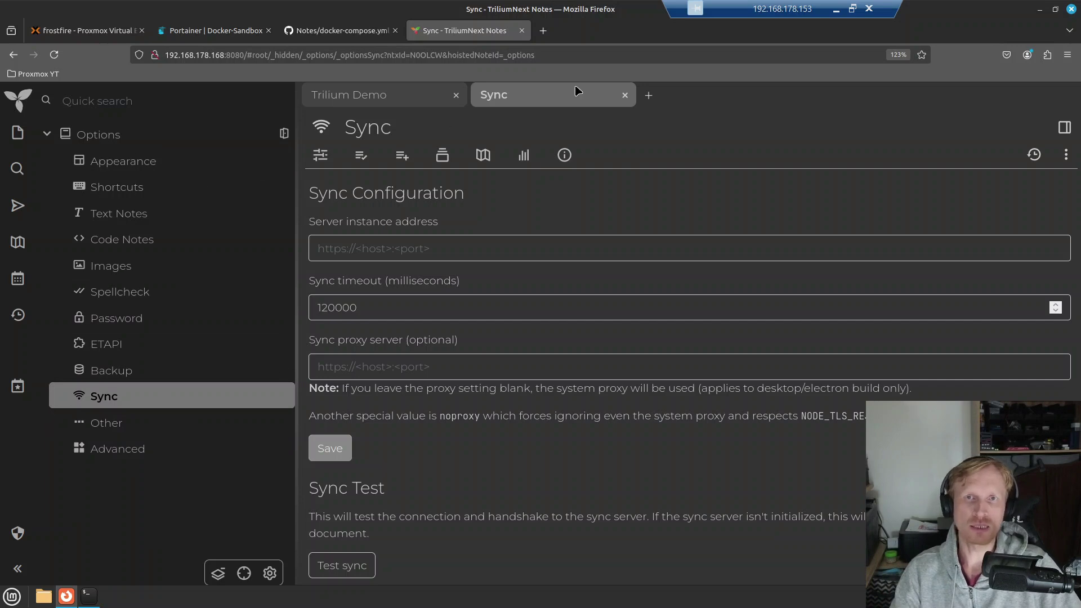
Close the Sync options tab to get back to the Trilium Demo note
{"action": "left_click", "coordinate": [625, 95]}
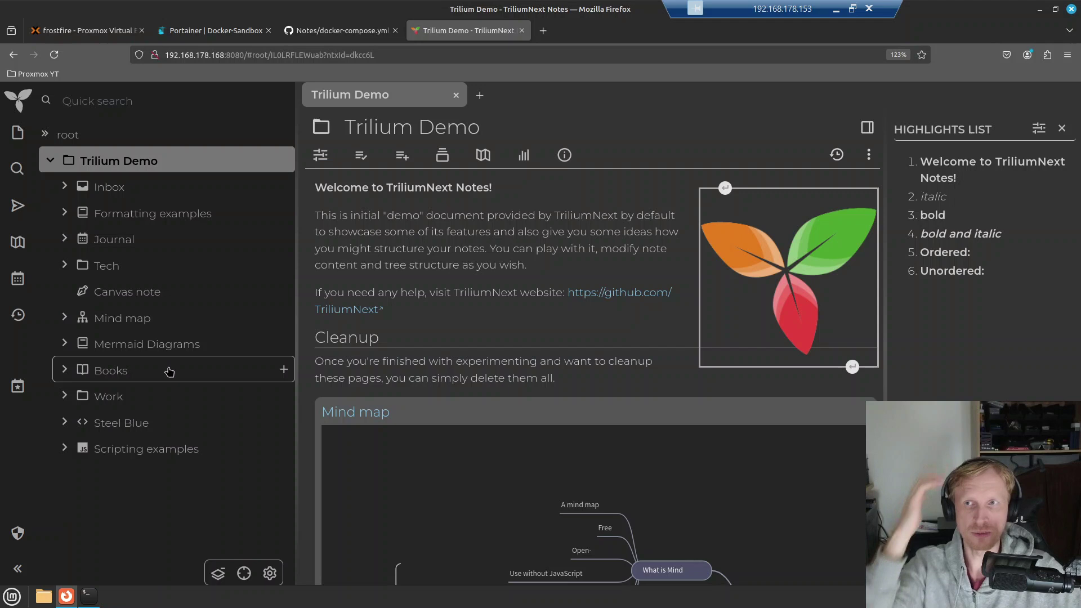
Rename the root note to MRP
{"action": "left_click", "coordinate": [95, 136]}
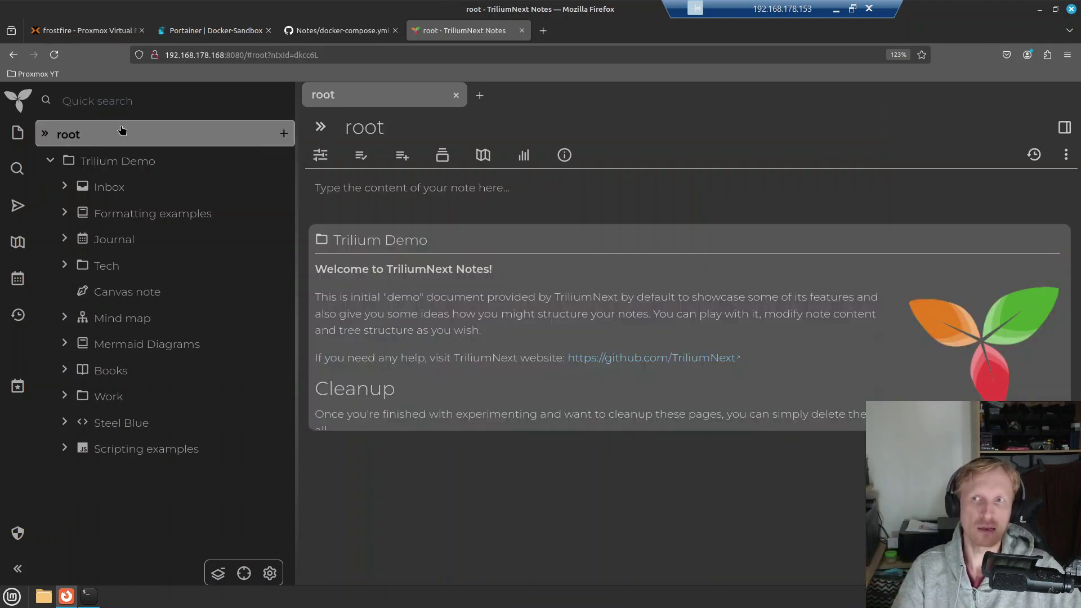
{"action": "left_click", "coordinate": [402, 128]}
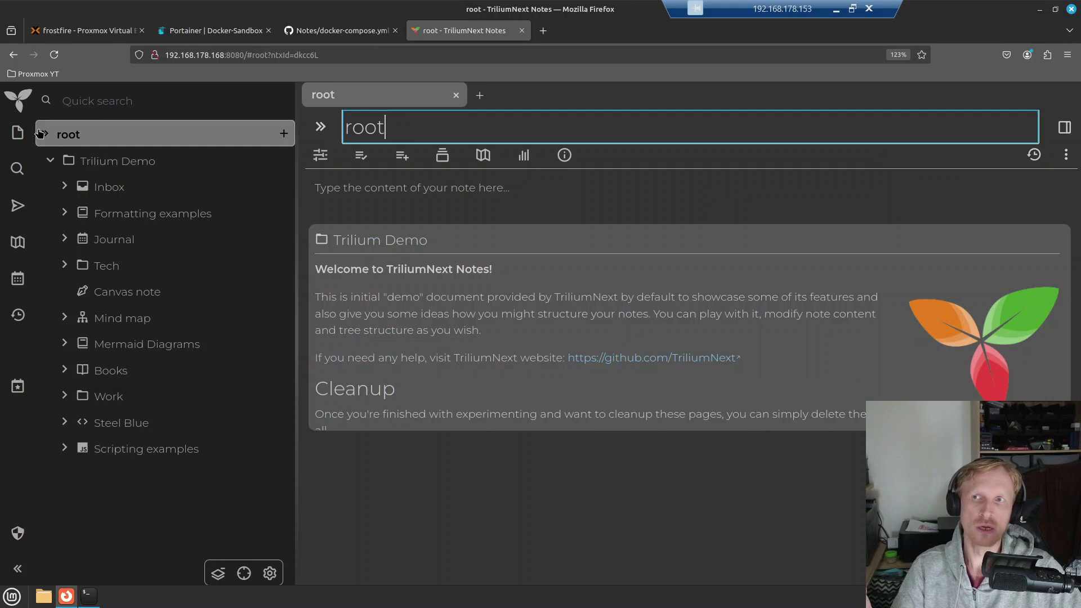
{"action": "double_click", "coordinate": [401, 125]}
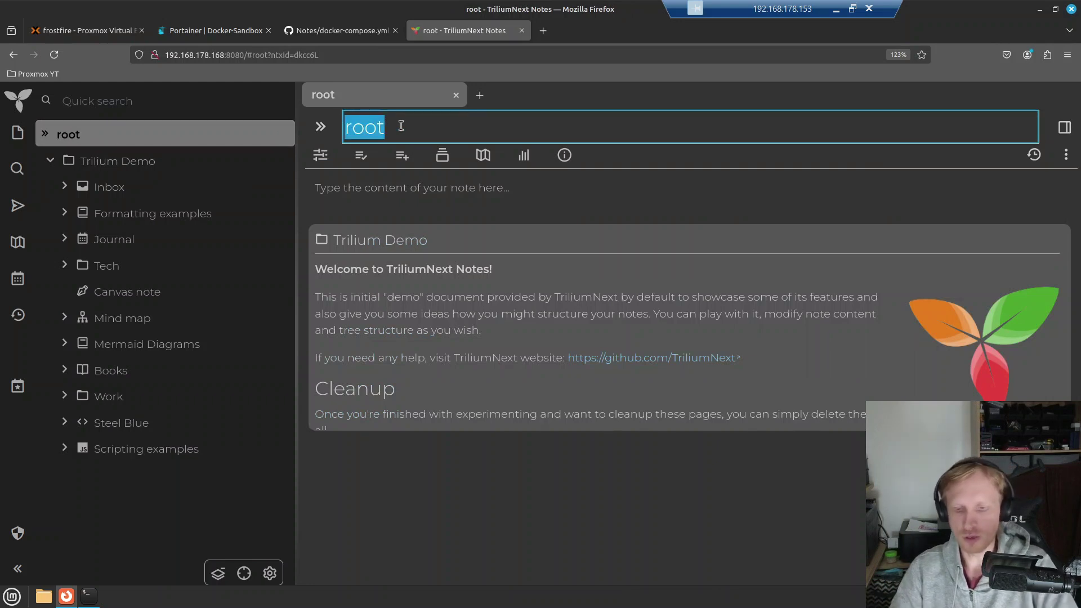
{"action": "type", "text": "MRPO"}
{"action": "key", "text": "BackSpace"}
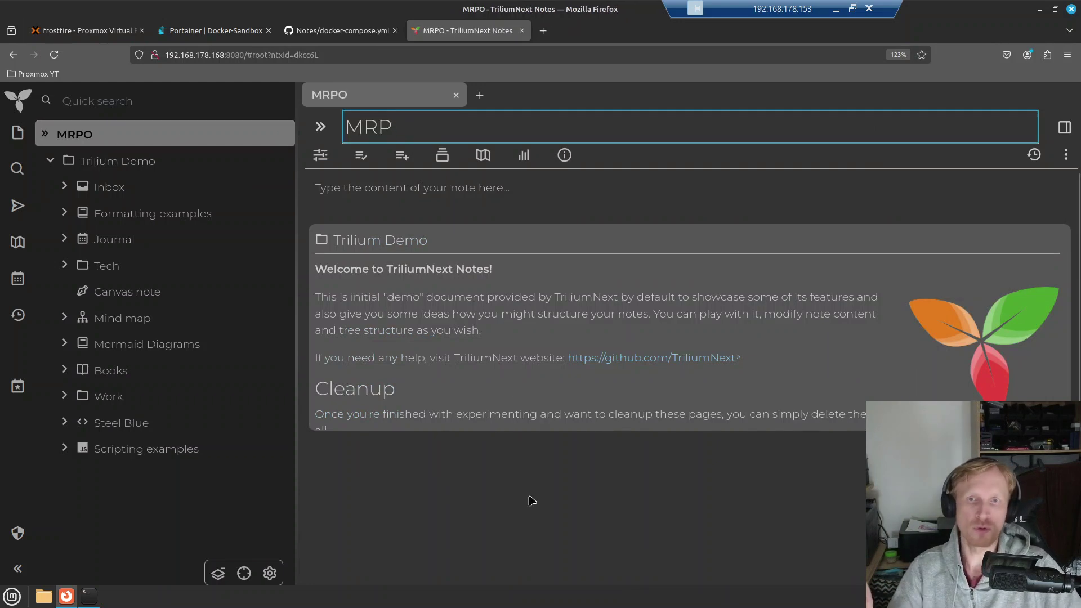
{"action": "key", "text": "Return"}
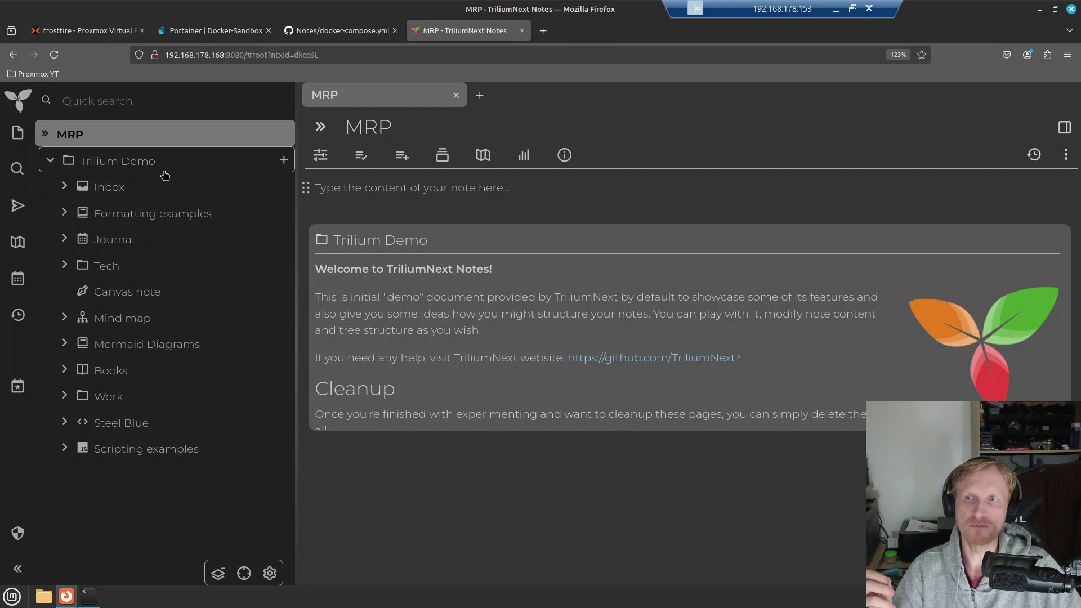
Browse the Inbox notes (Grocery list, Book to read), then open and expand Formatting examples
{"action": "left_click", "coordinate": [109, 186]}
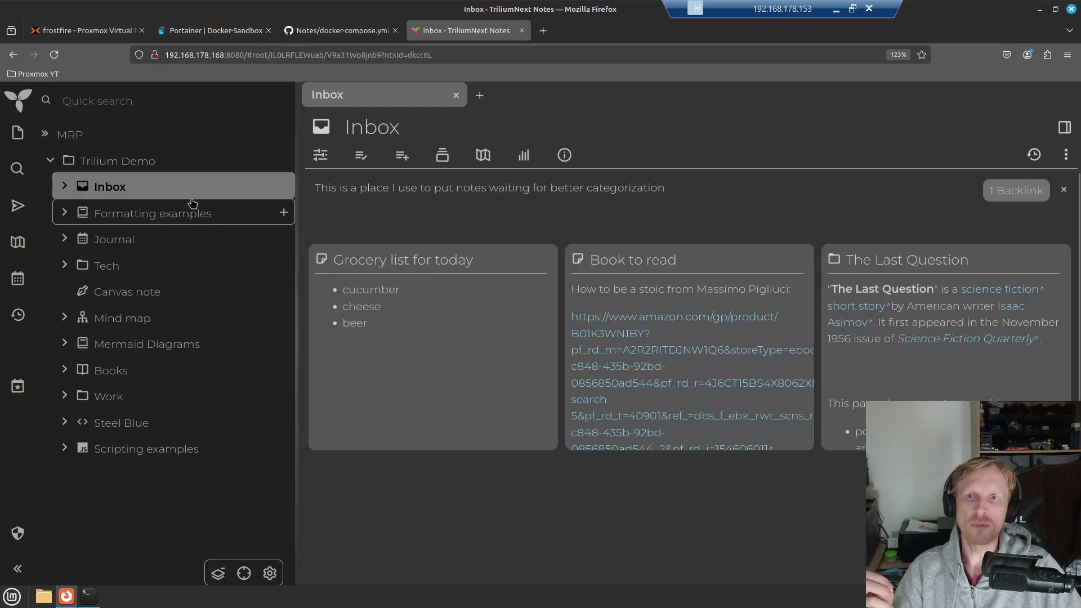
{"action": "left_click", "coordinate": [65, 186]}
{"action": "left_click", "coordinate": [107, 213]}
{"action": "left_click", "coordinate": [164, 241]}
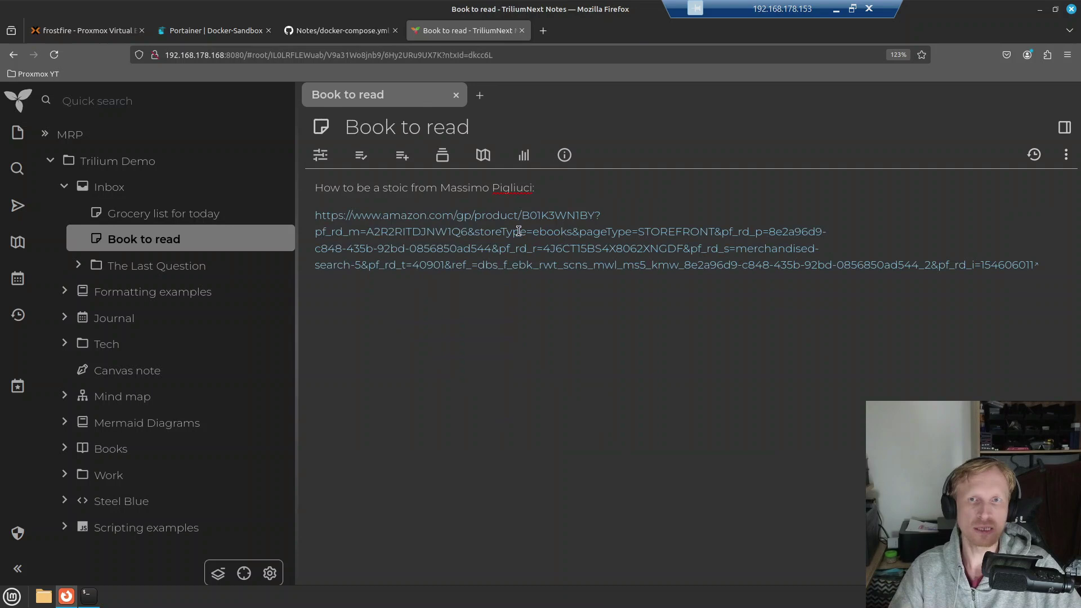
{"action": "left_click", "coordinate": [174, 216]}
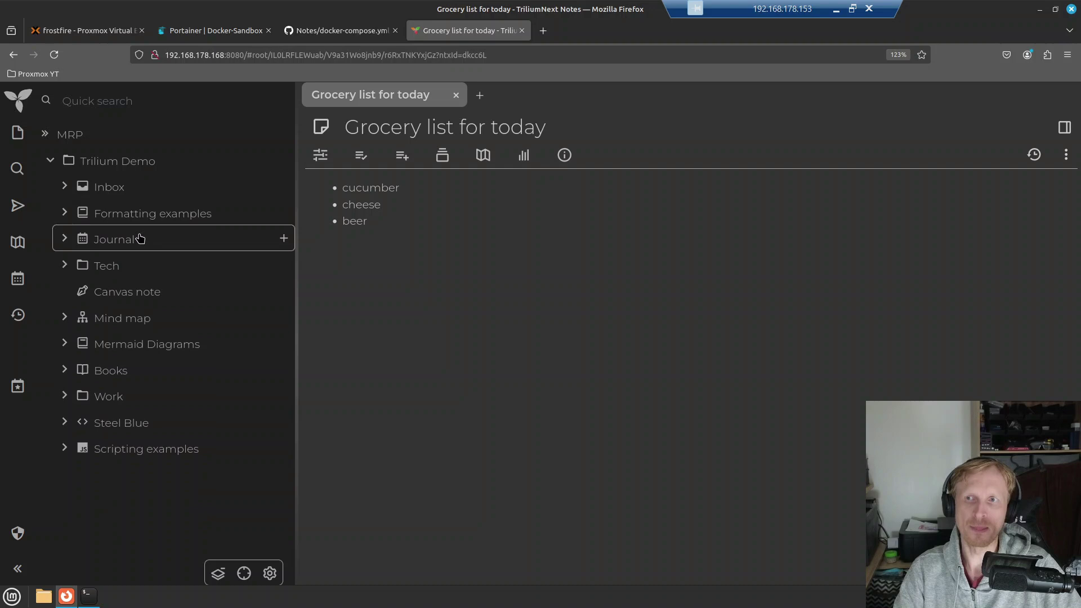
{"action": "left_click", "coordinate": [145, 215]}
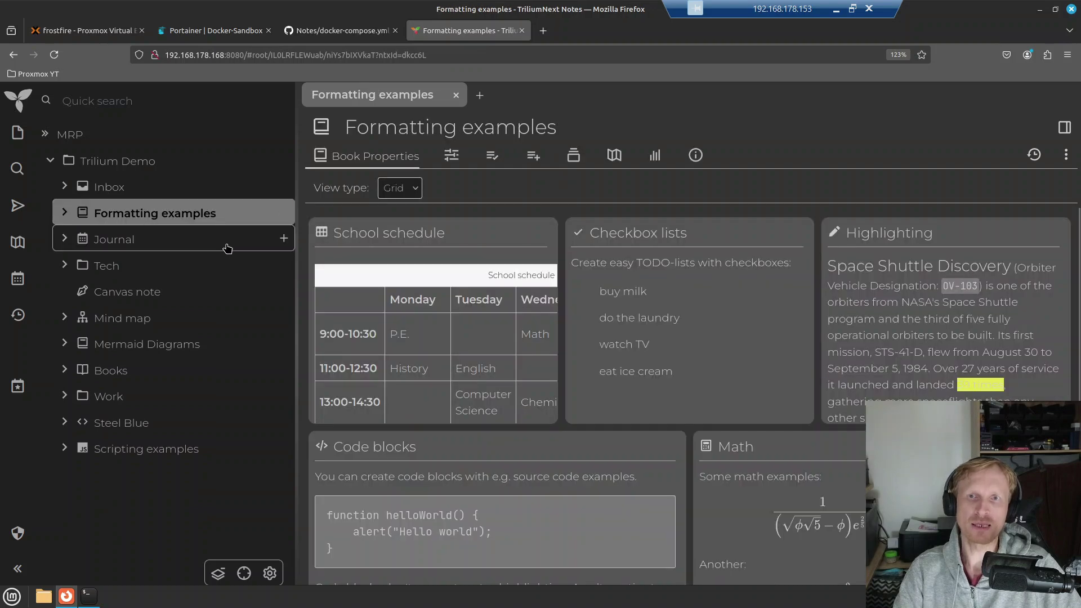
{"action": "left_click", "coordinate": [64, 214]}
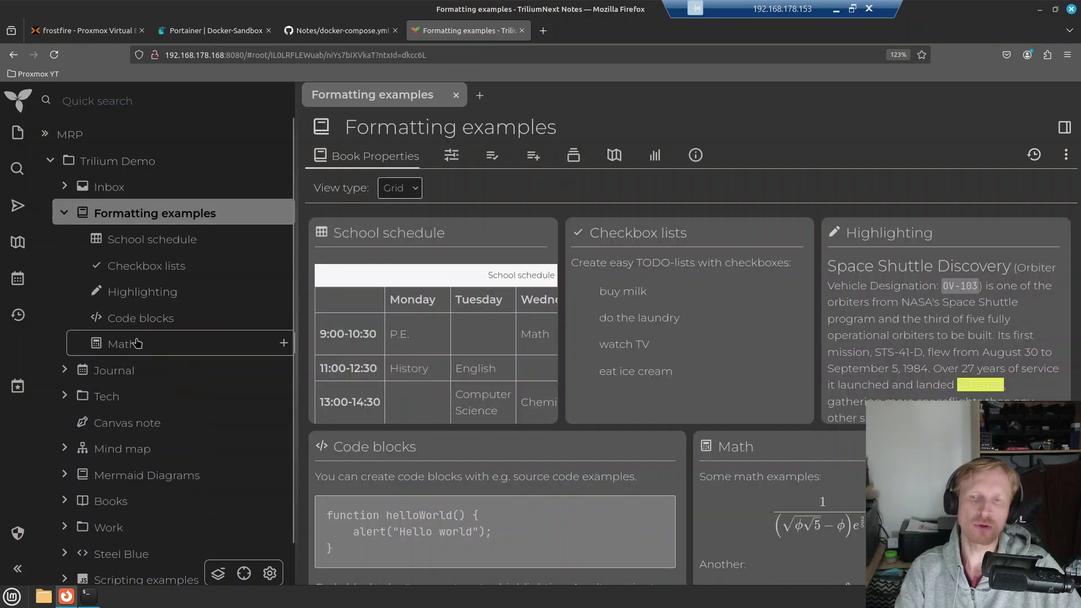
In Checkbox lists, add a new checkbox item and tick 'watch TV' and 'buy milk', then open Highlighting
{"action": "left_click", "coordinate": [163, 279]}
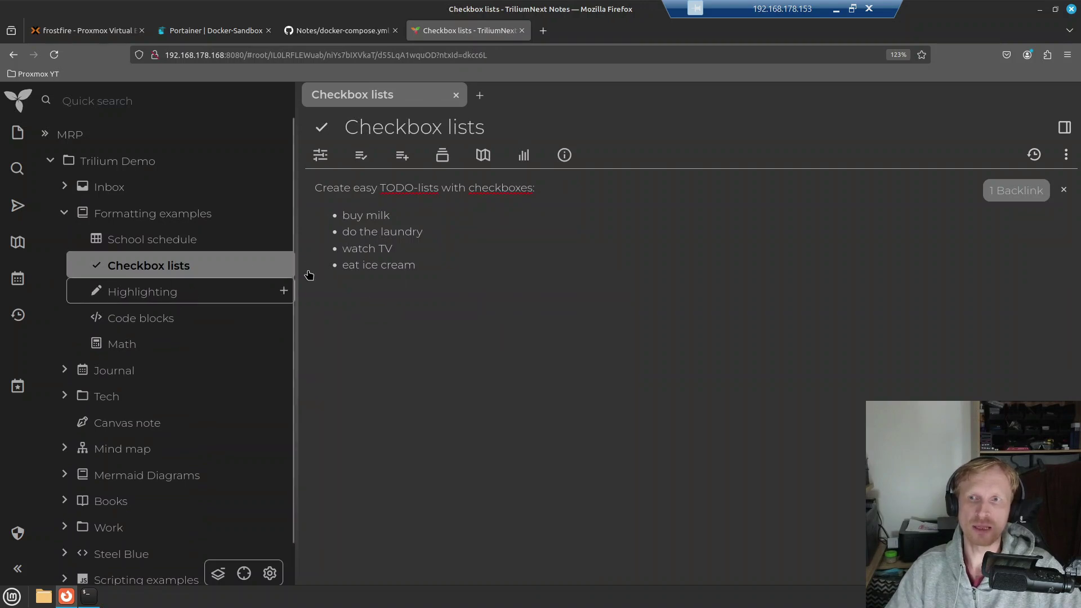
{"action": "key", "text": "Return"}
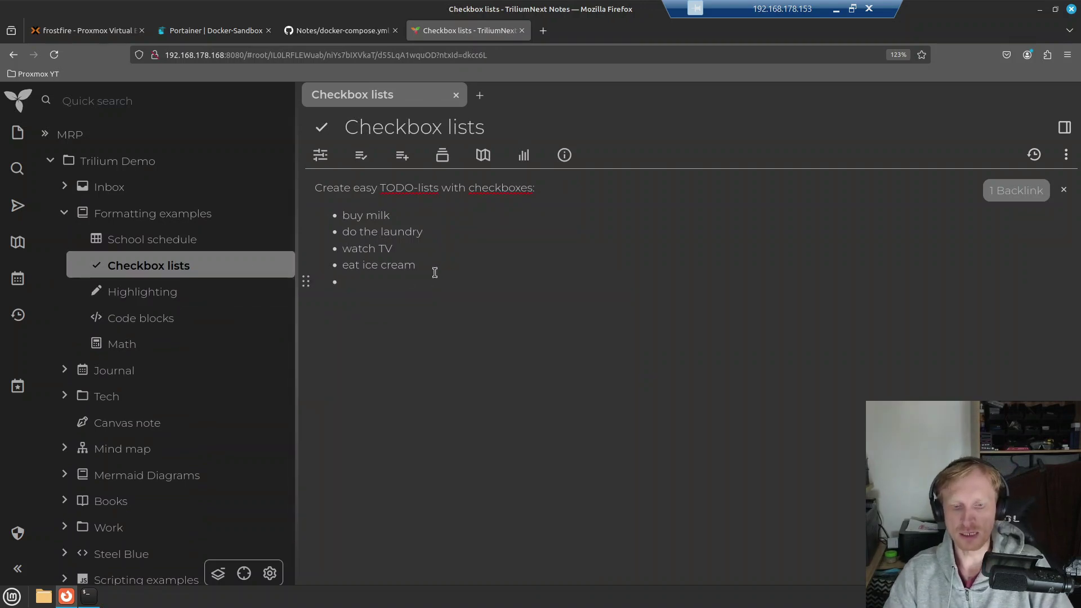
{"action": "type", "text": "[]"}
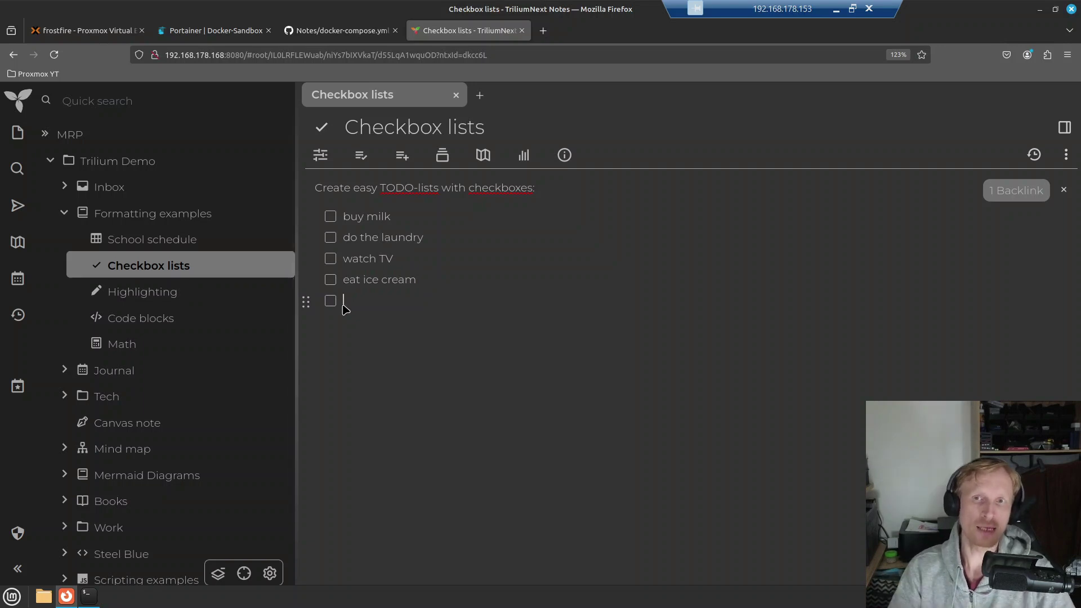
{"action": "left_click", "coordinate": [330, 257]}
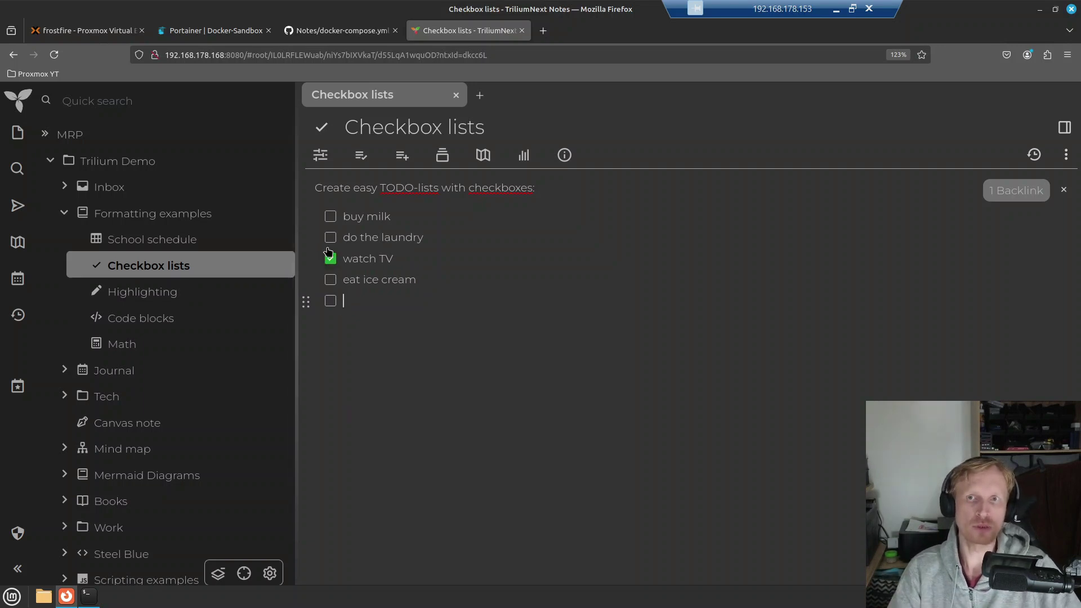
{"action": "left_click", "coordinate": [331, 217]}
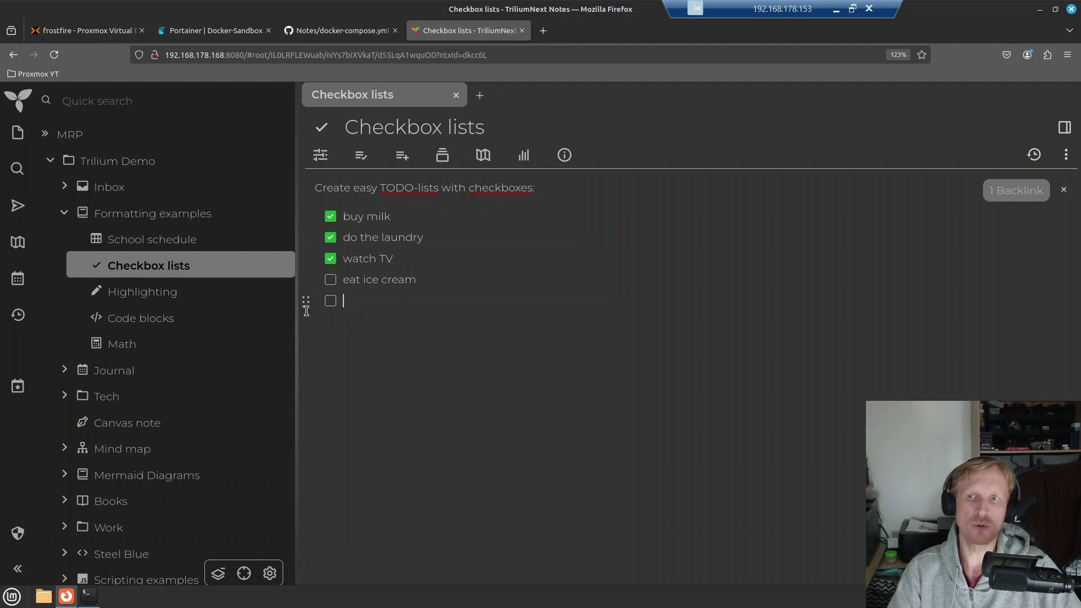
{"action": "left_click", "coordinate": [149, 293]}
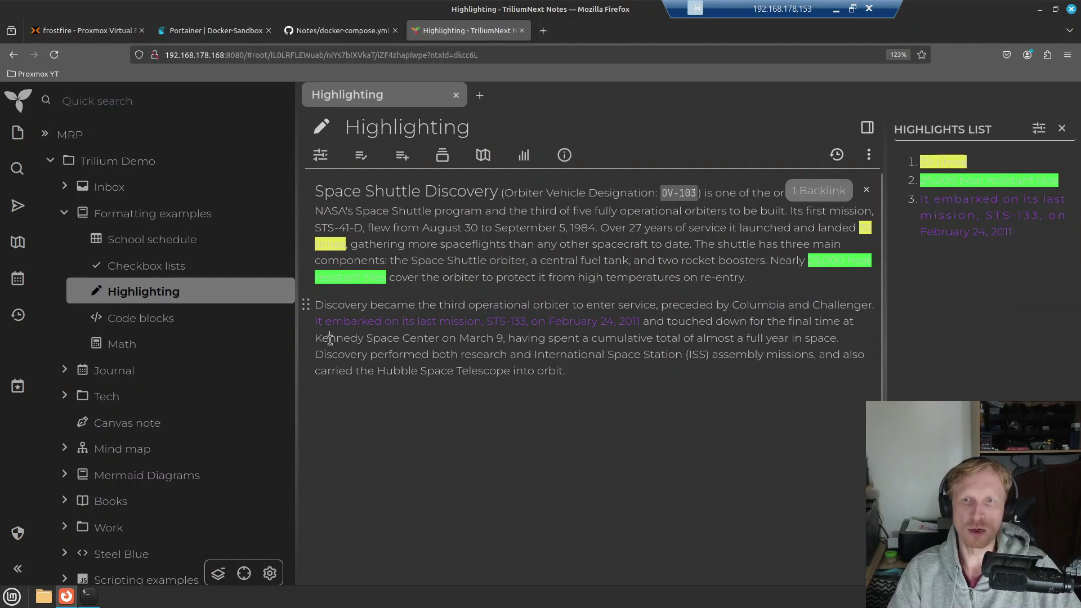
Try bold, italic and underline on 'Kennedy Space Center', leaving it bold
{"action": "left_click_drag", "start_coordinate": [330, 337], "coordinate": [442, 340]}
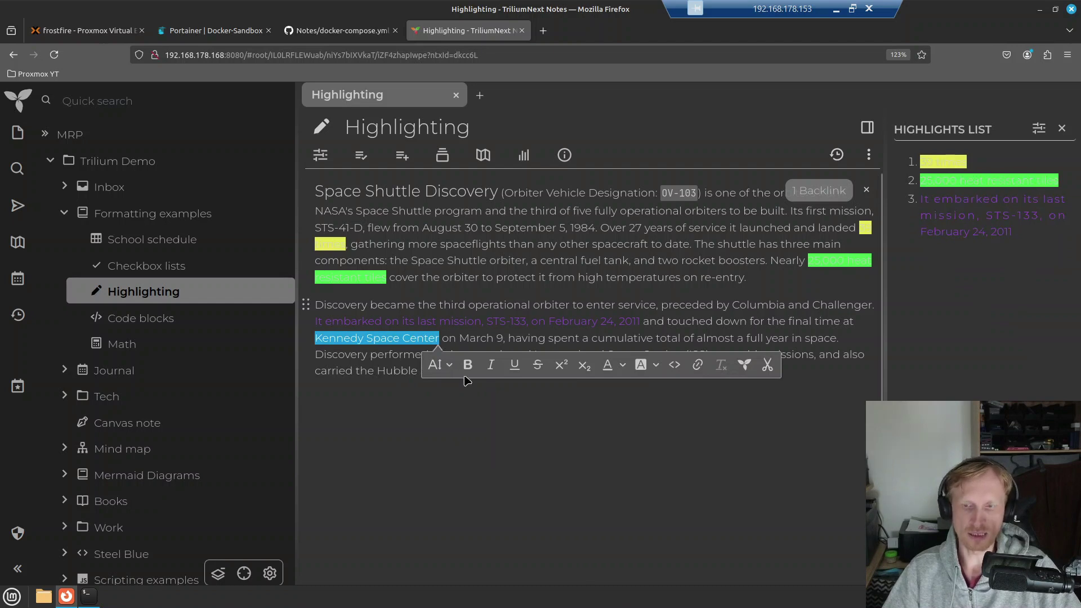
{"action": "key", "text": "ctrl+b"}
{"action": "key", "text": "ctrl+b"}
{"action": "key", "text": "ctrl+i"}
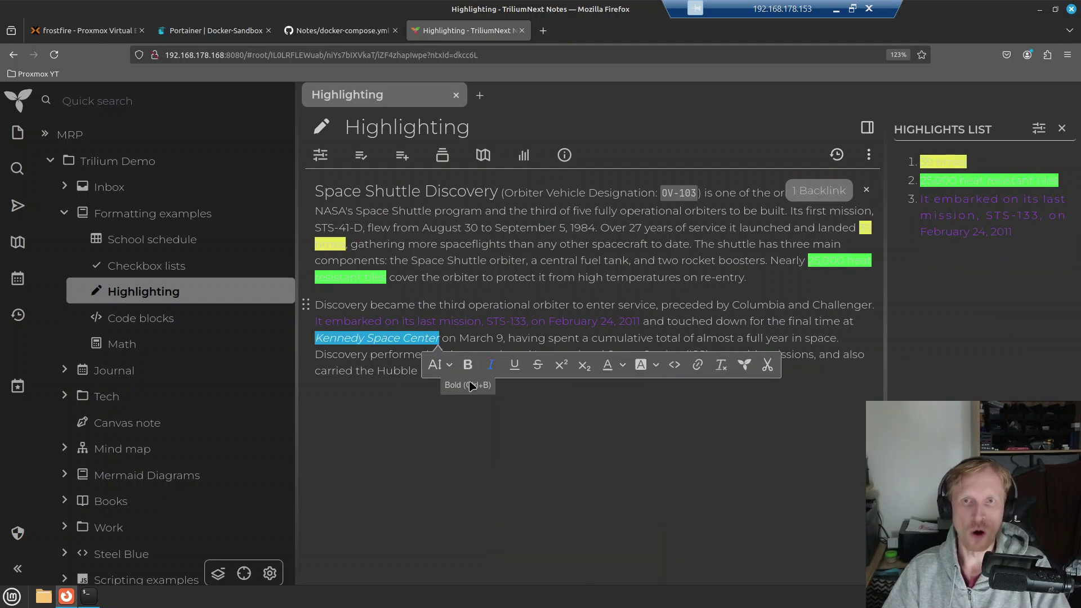
{"action": "key", "text": "ctrl+i"}
{"action": "key", "text": "ctrl+u"}
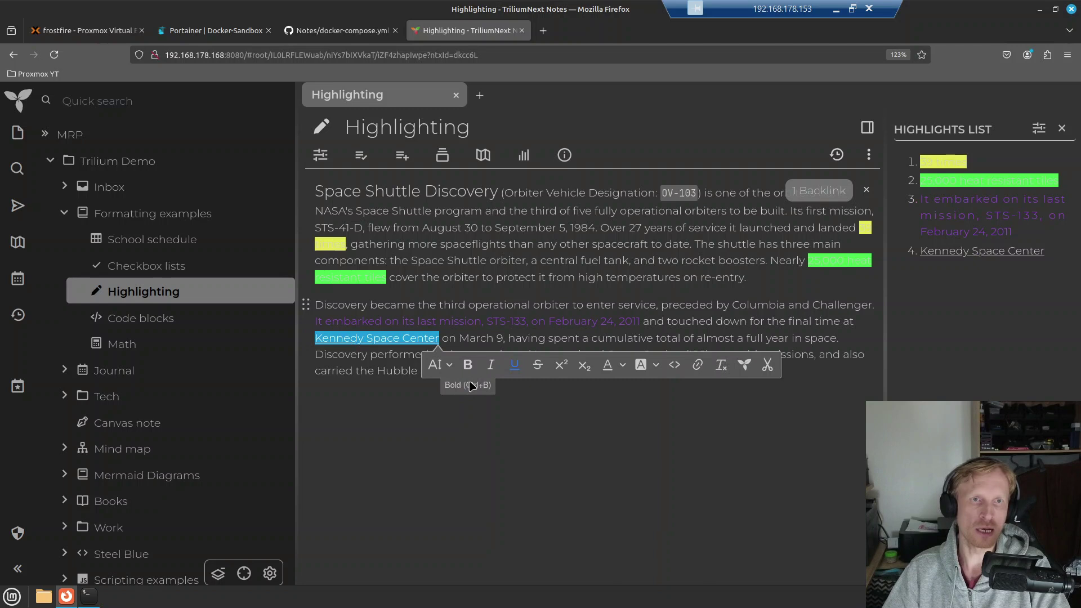
{"action": "key", "text": "ctrl+u"}
{"action": "key", "text": "ctrl+i"}
{"action": "key", "text": "ctrl+i"}
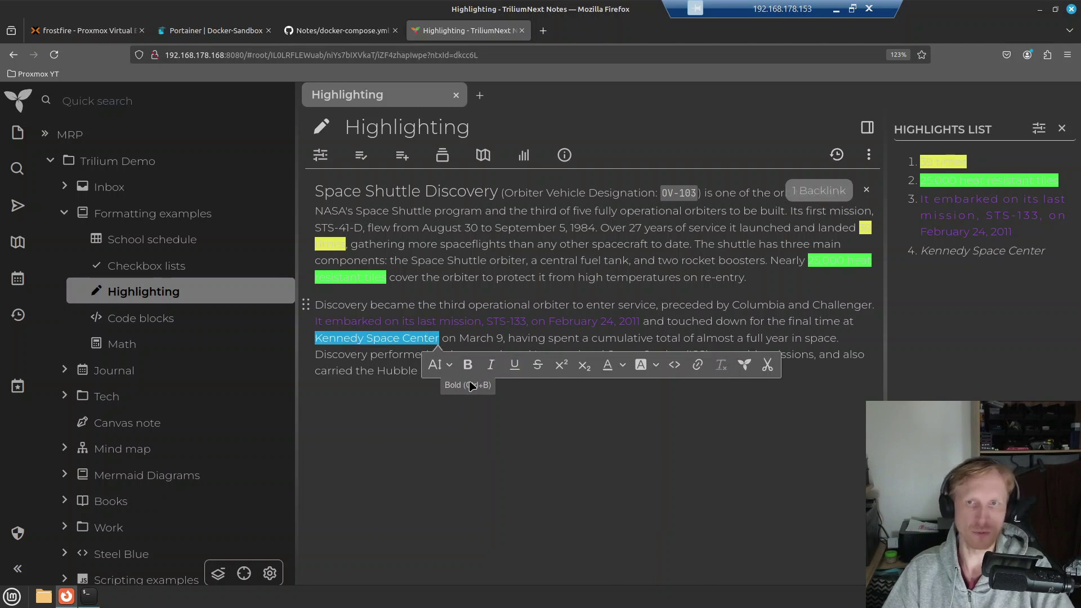
{"action": "key", "text": "ctrl+b"}
{"action": "key", "text": "ctrl+minus"}
{"action": "left_click", "coordinate": [957, 242]}
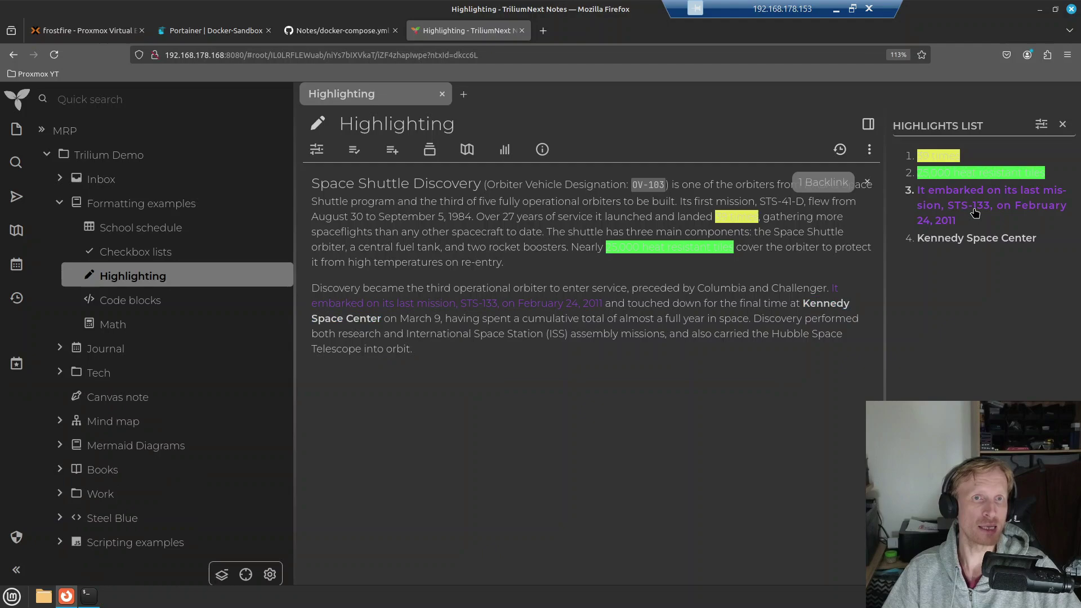
{"action": "left_click", "coordinate": [938, 156]}
Copy the whole Highlighting note text and paste a duplicate of it into the note
{"action": "key", "text": "ctrl+a"}
{"action": "key", "text": "ctrl+c"}
{"action": "key", "text": "Right"}
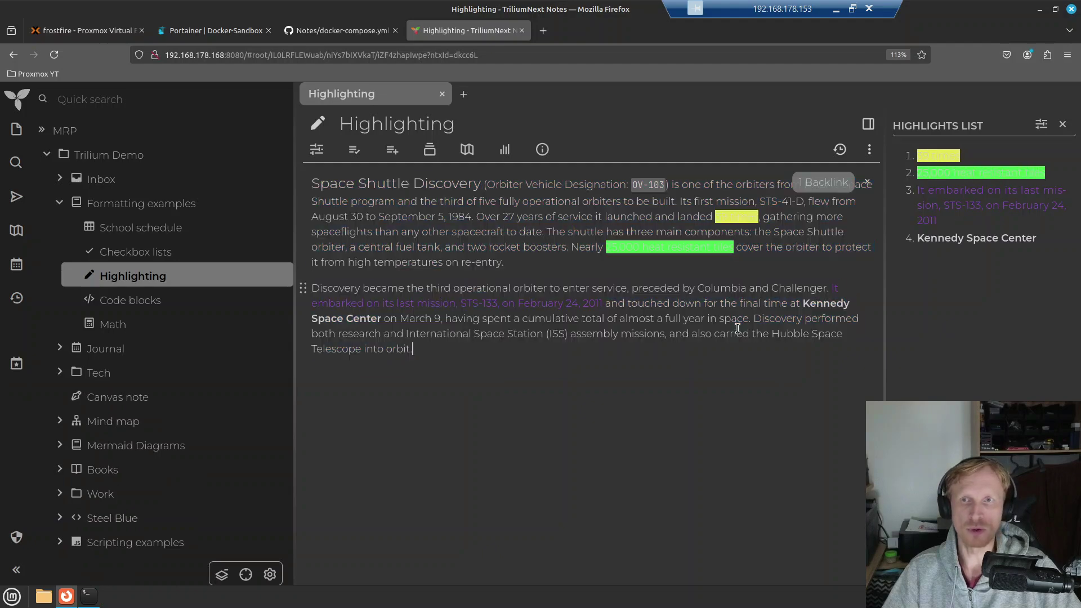
{"action": "key", "text": "ctrl+v"}
{"action": "key", "text": "ctrl+v"}
{"action": "key", "text": "ctrl+v"}
{"action": "scroll", "coordinate": [737, 328], "scroll_direction": "down", "scroll_amount": 5}
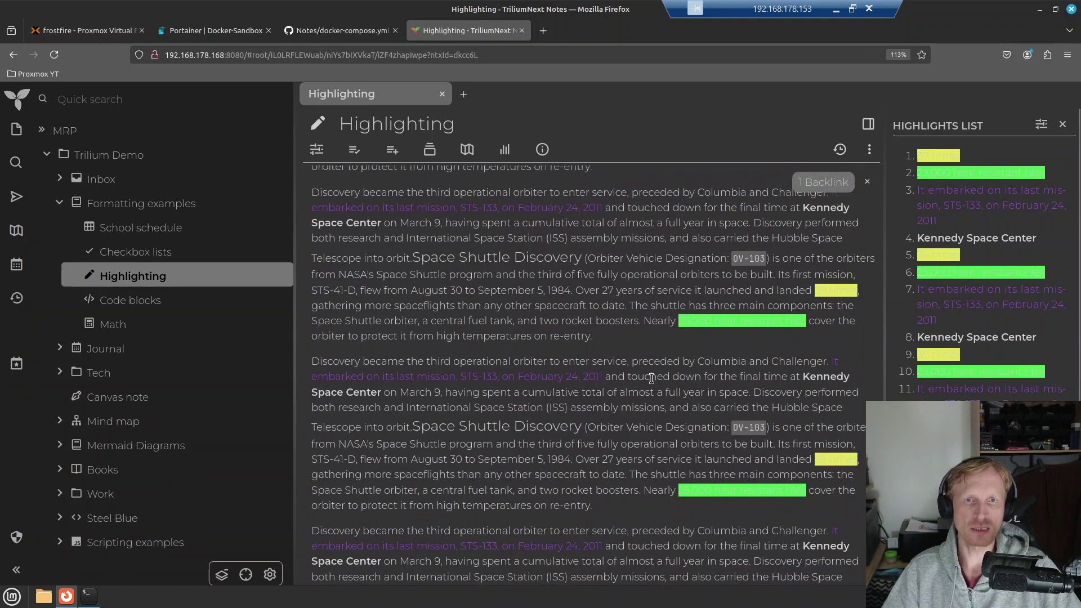
{"action": "left_click", "coordinate": [654, 316]}
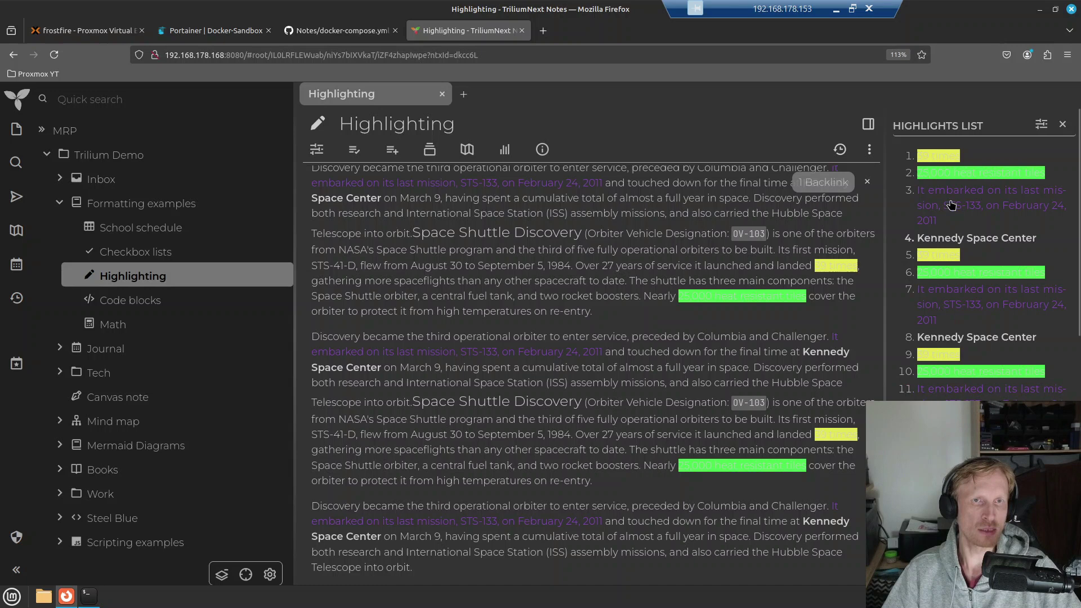
{"action": "scroll", "coordinate": [951, 204], "scroll_direction": "down", "scroll_amount": 8}
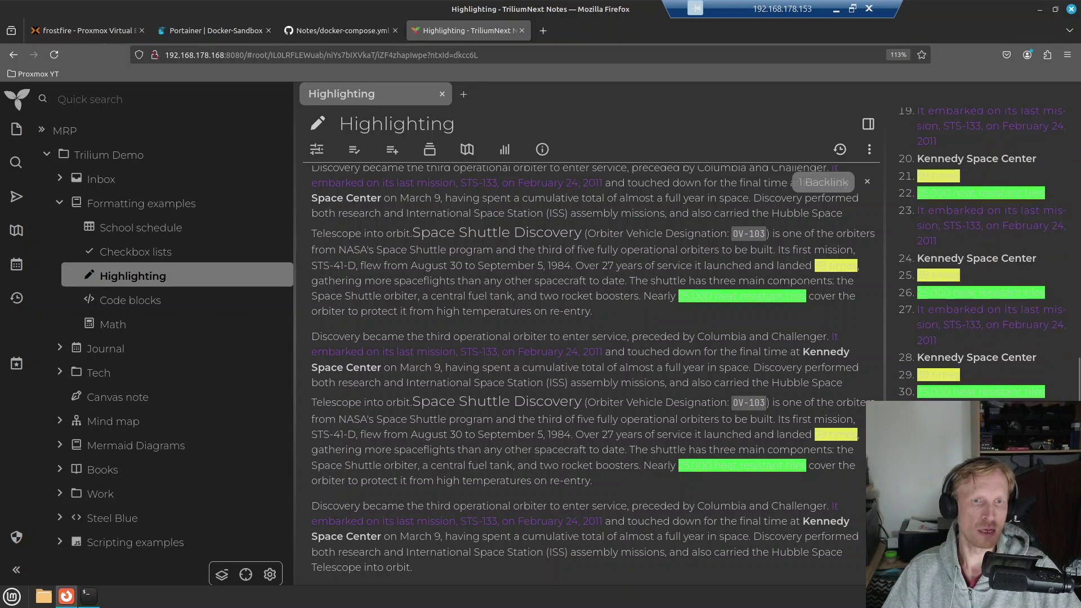
{"action": "scroll", "coordinate": [812, 476], "scroll_direction": "down", "scroll_amount": 3}
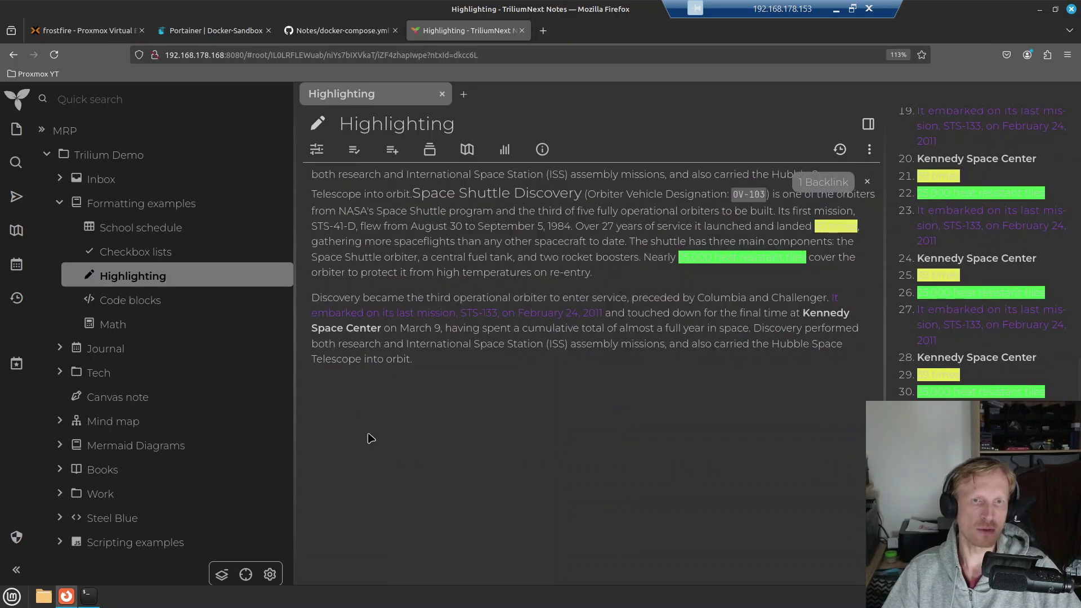
Open the Code blocks note and delete all of its content
{"action": "left_click", "coordinate": [127, 309]}
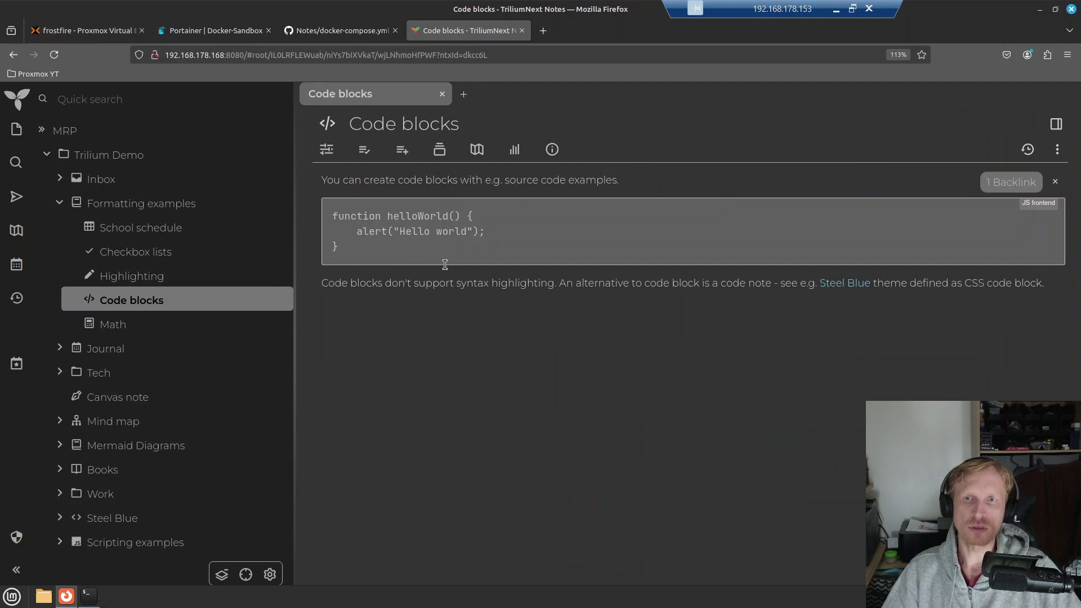
{"action": "left_click", "coordinate": [468, 288]}
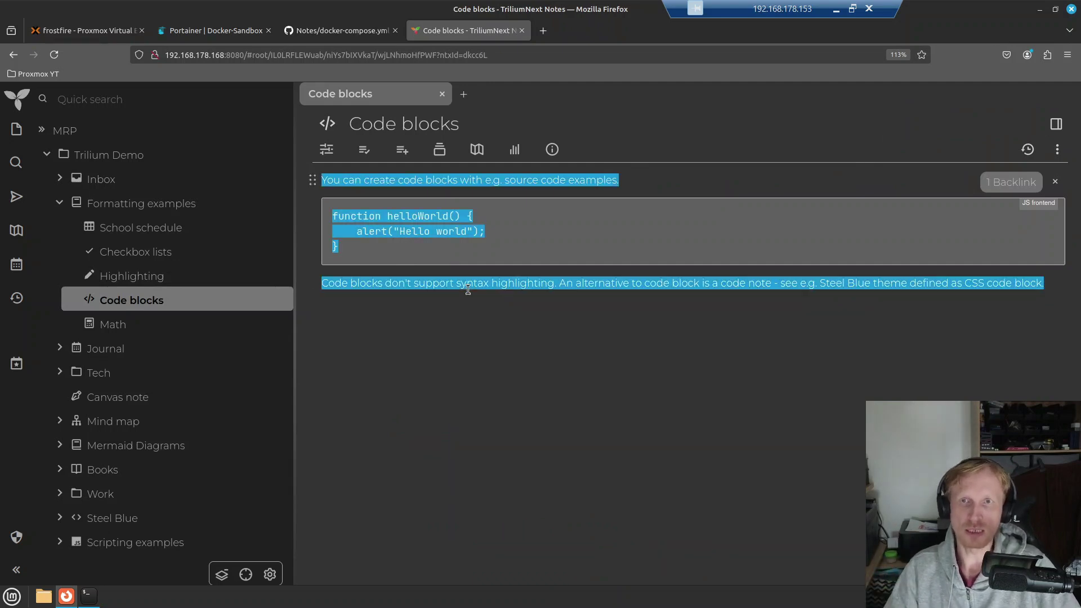
{"action": "key", "text": "ctrl+a"}
{"action": "key", "text": "BackSpace"}
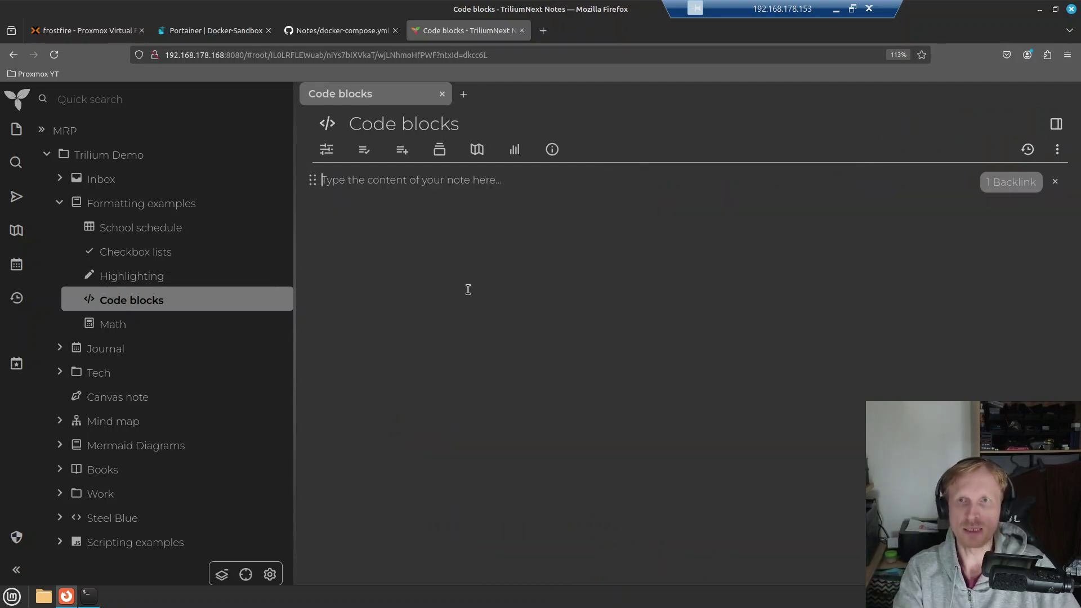
Copy the raw docker-compose.yml file on GitHub and switch back to the Trilium tab
{"action": "left_click", "coordinate": [338, 30]}
{"action": "left_click", "coordinate": [1005, 193]}
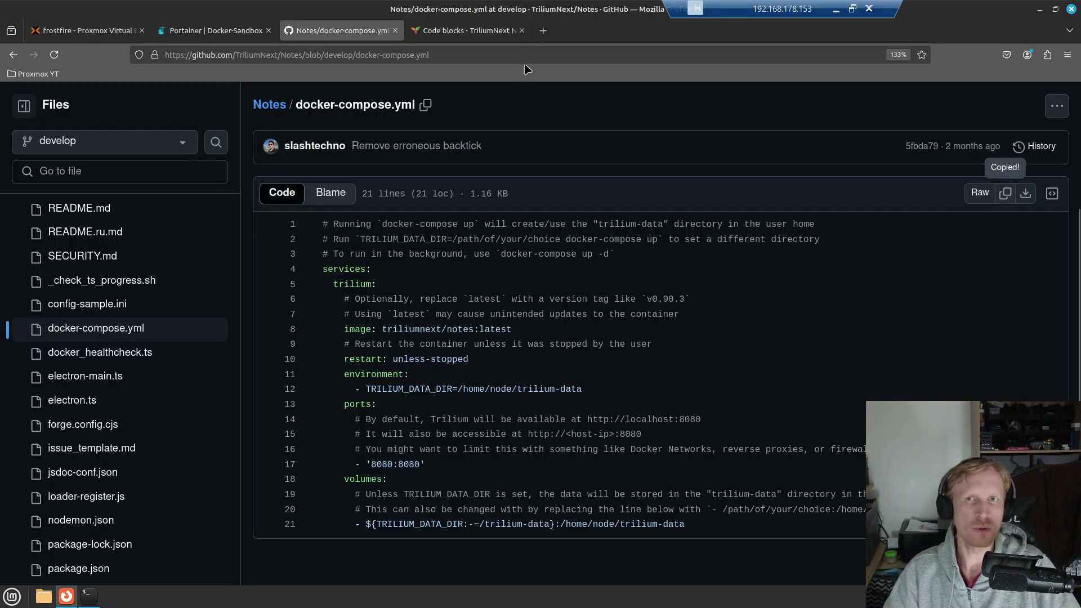
{"action": "left_click", "coordinate": [459, 33]}
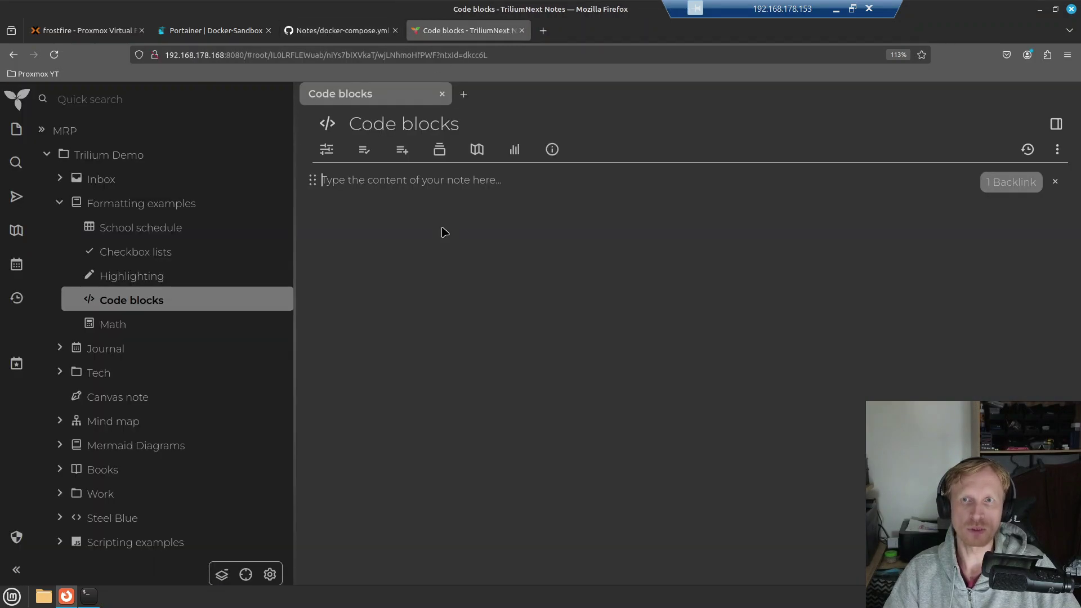
Change the Code blocks note type to YAML in its Basic Properties
{"action": "left_click", "coordinate": [327, 151]}
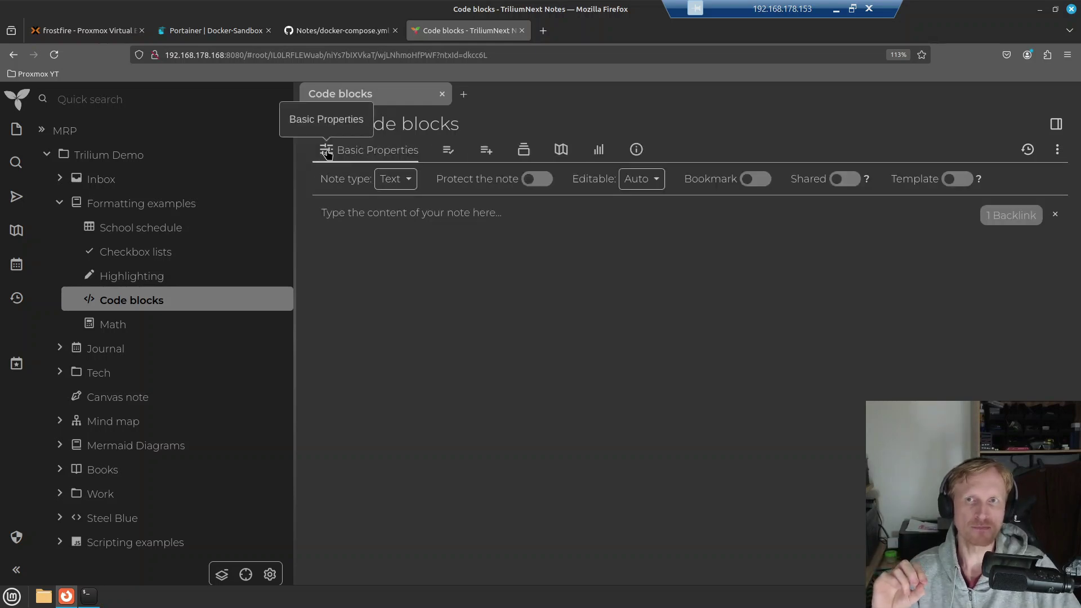
{"action": "left_click", "coordinate": [408, 179]}
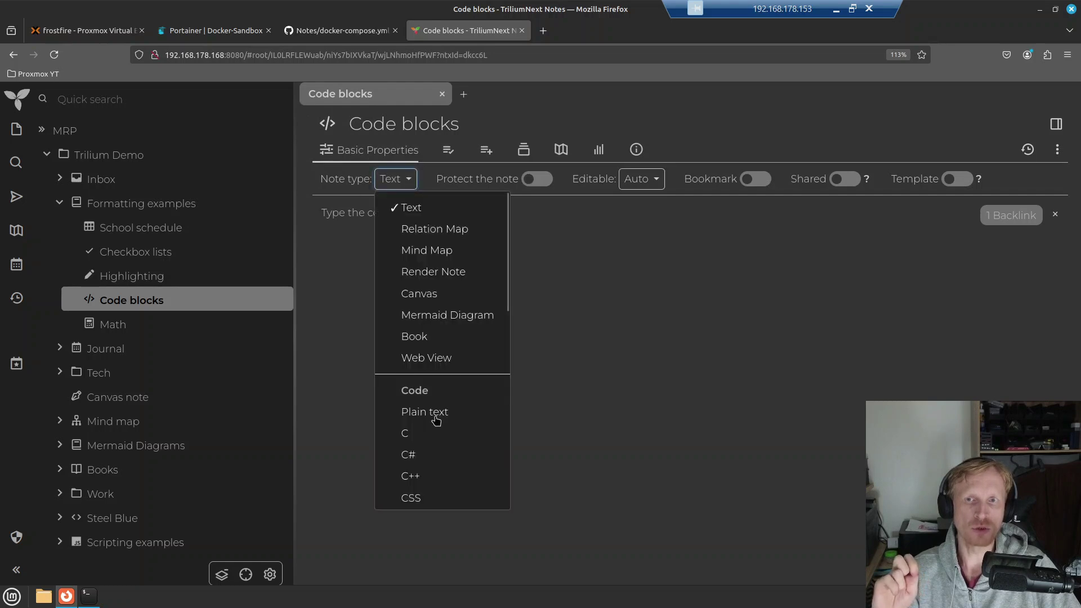
{"action": "scroll", "coordinate": [422, 425], "scroll_direction": "down", "scroll_amount": 5}
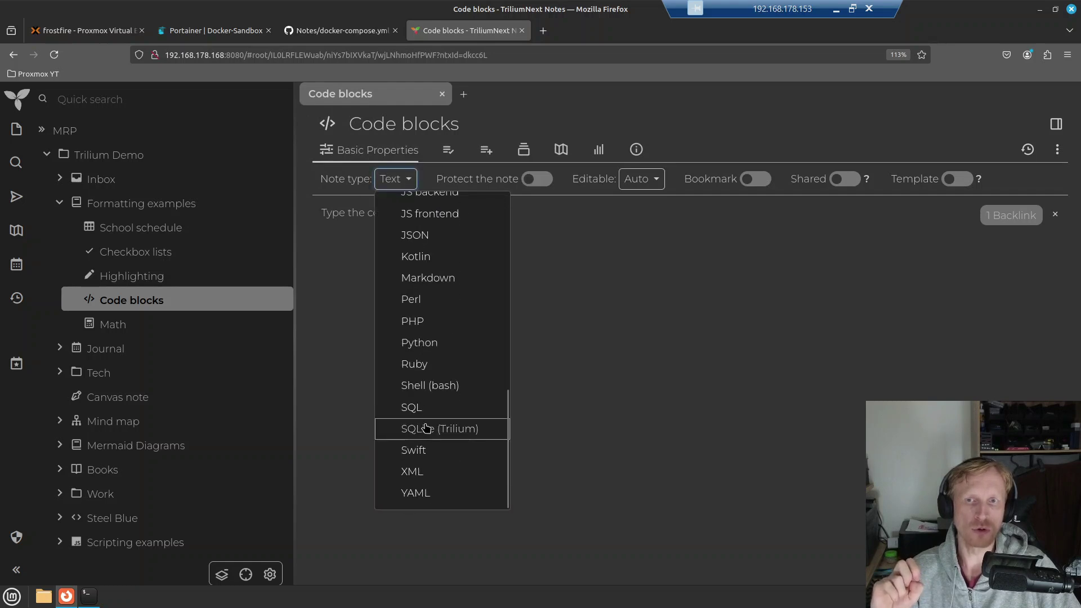
{"action": "left_click", "coordinate": [430, 494]}
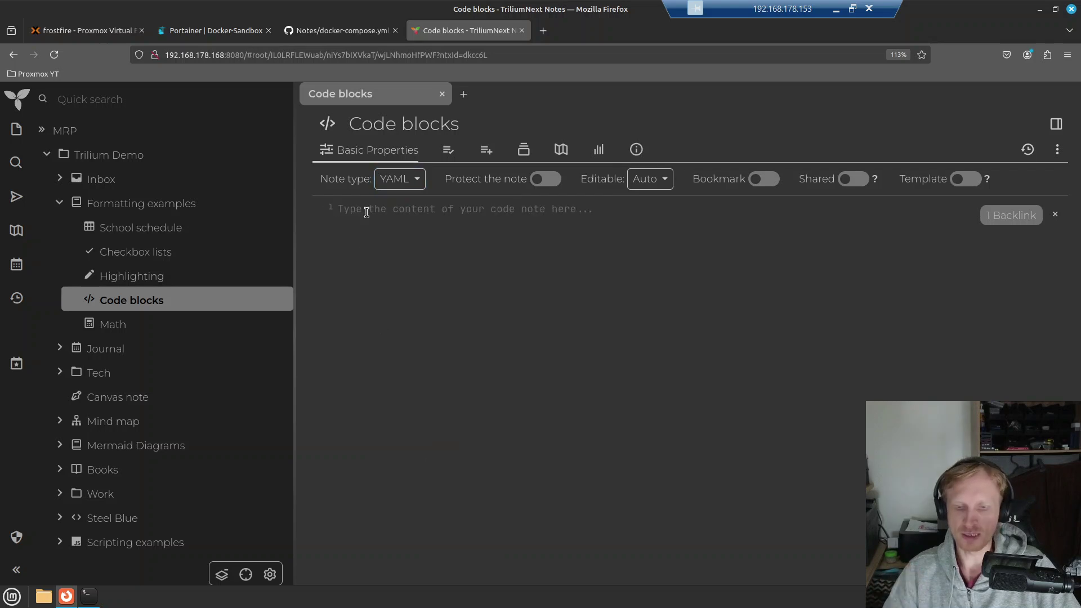
Paste the docker-compose file into the note and compare it with the GitHub version
{"action": "key", "text": "ctrl+v"}
{"action": "left_click", "coordinate": [784, 362]}
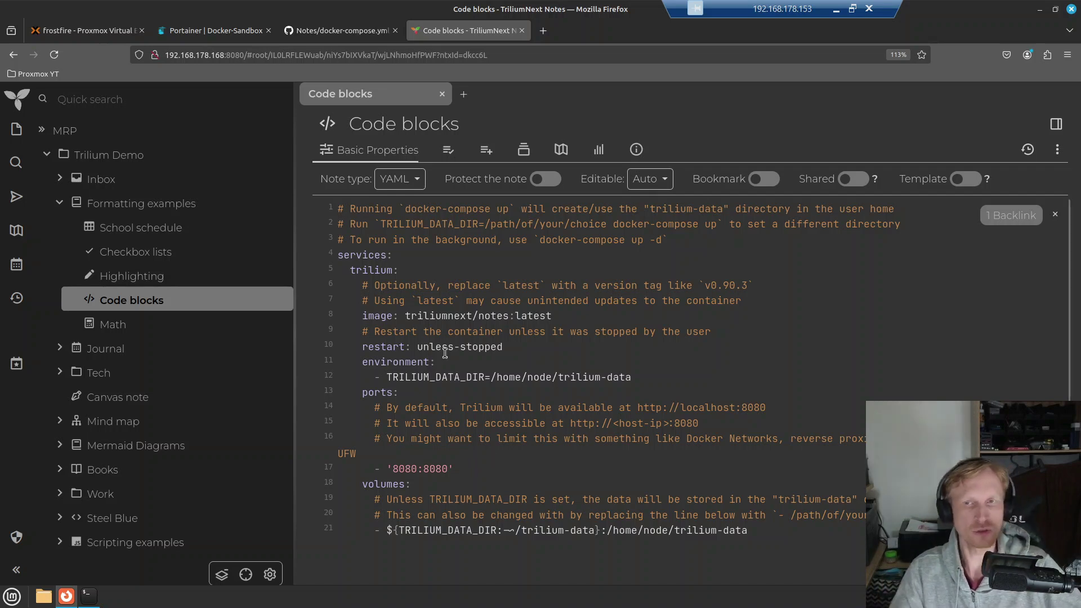
{"action": "left_click", "coordinate": [324, 31]}
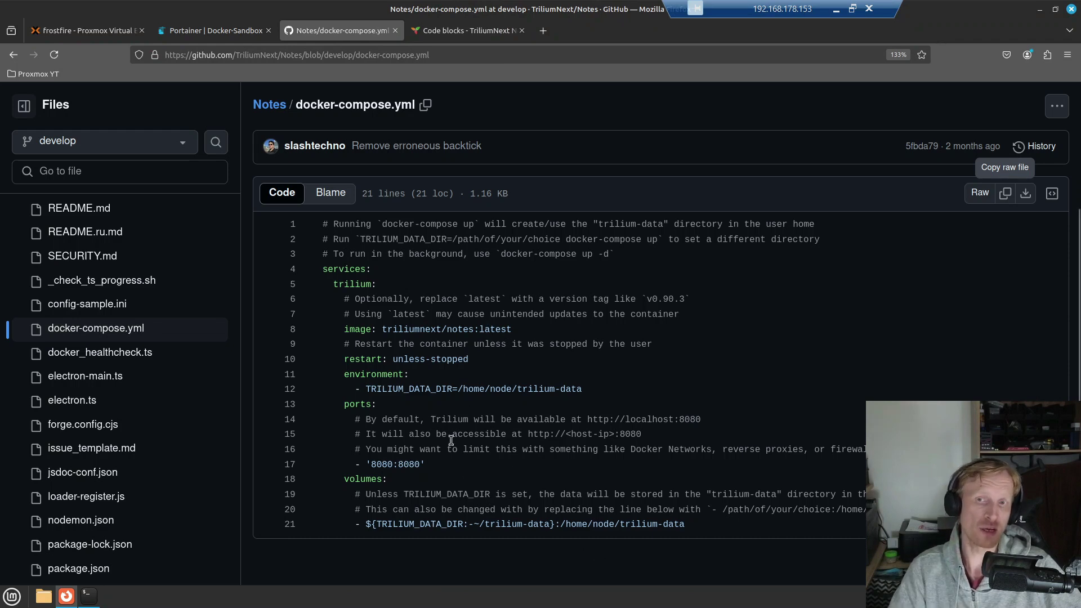
{"action": "left_click", "coordinate": [418, 34]}
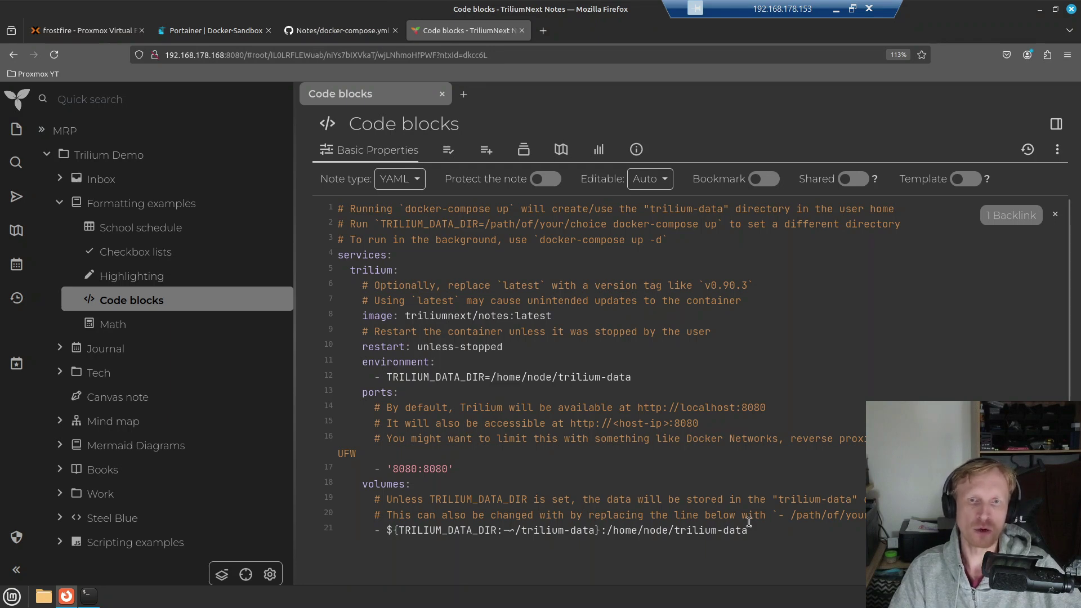
Clear the YAML text, switch the note back to Text, and start typing 'This is a trilium ne…'
{"action": "key", "text": "ctrl+a"}
{"action": "key", "text": "BackSpace"}
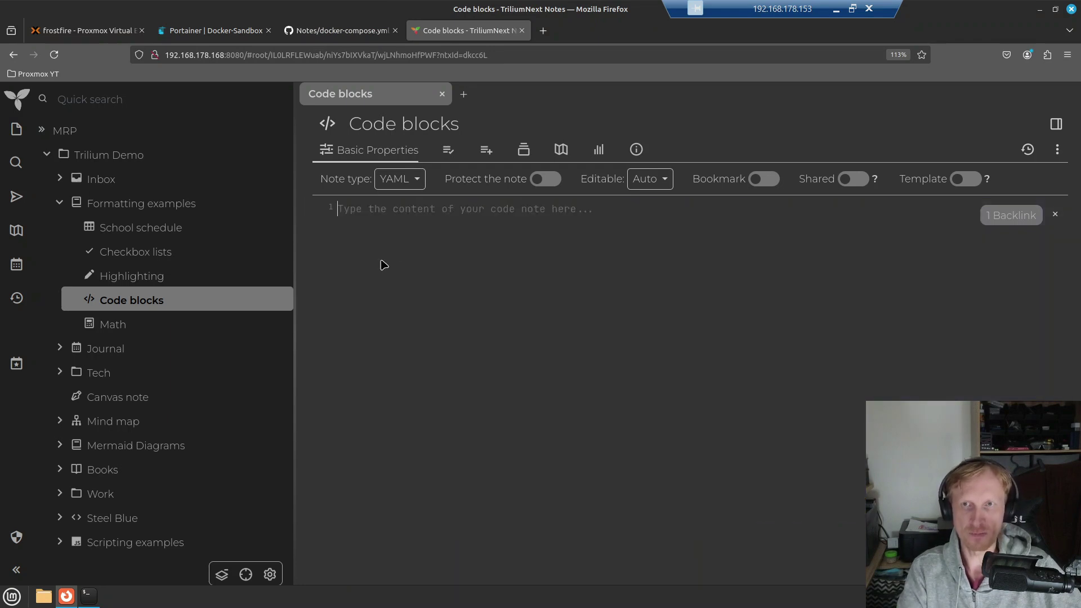
{"action": "left_click", "coordinate": [386, 177]}
{"action": "left_click", "coordinate": [419, 206]}
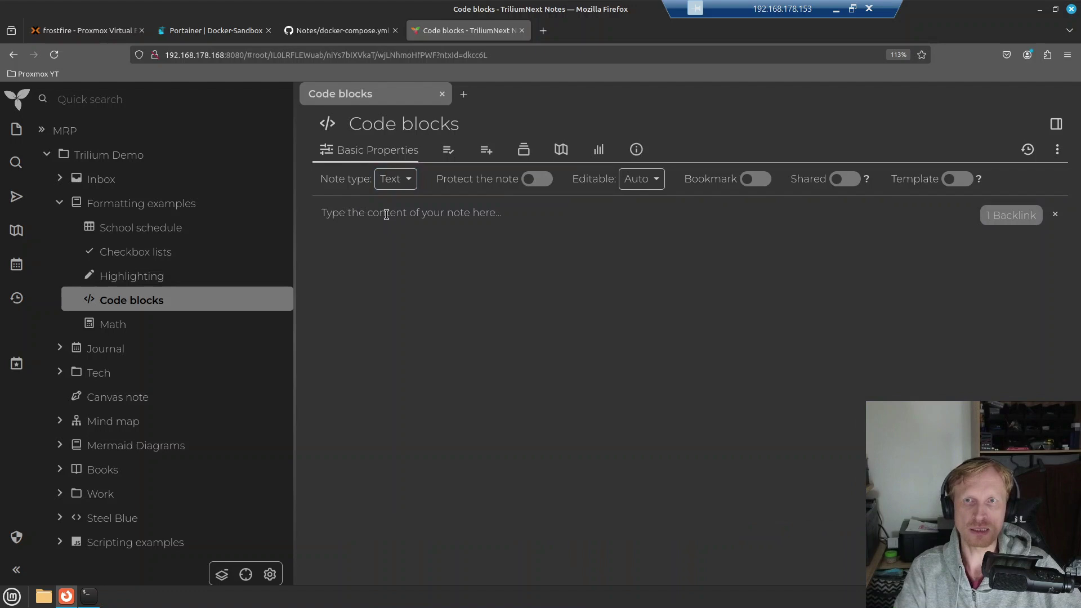
{"action": "type", "text": "This is a "}
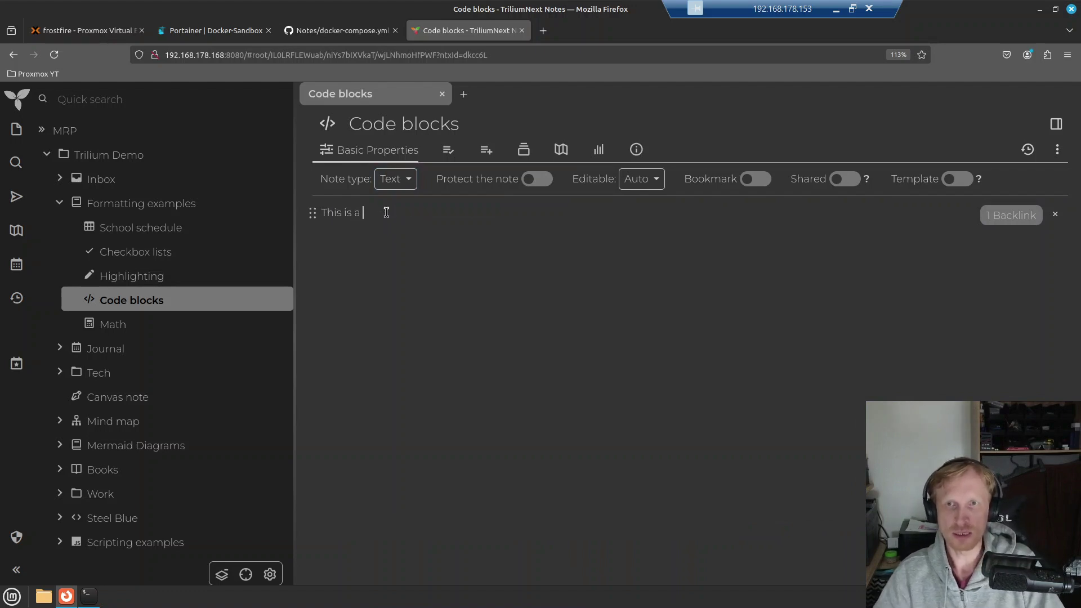
{"action": "type", "text": "trilium next docker compose"}
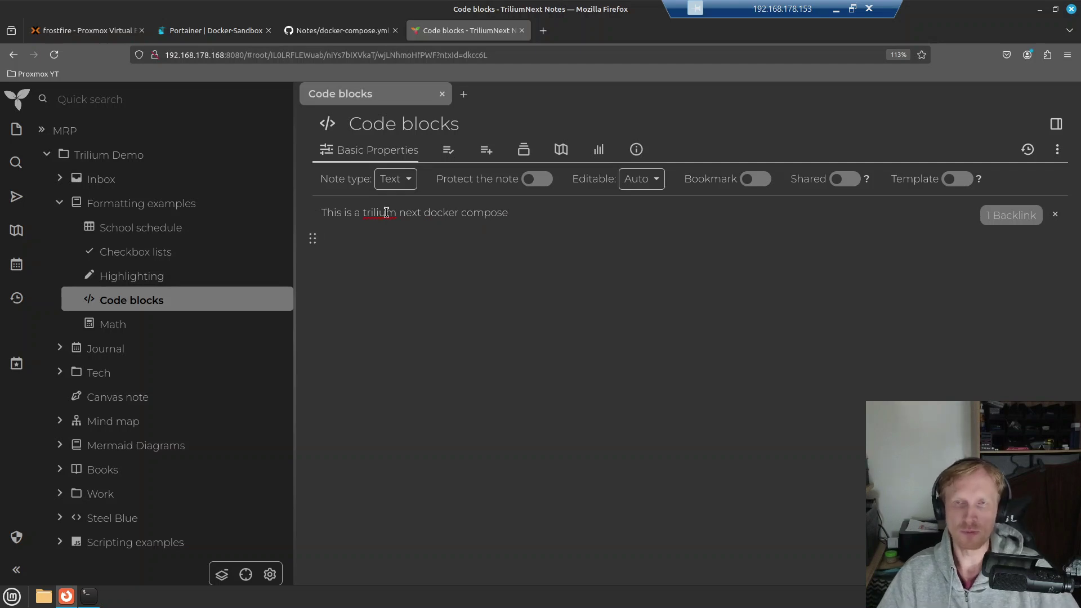
{"action": "type", "text": "`"}
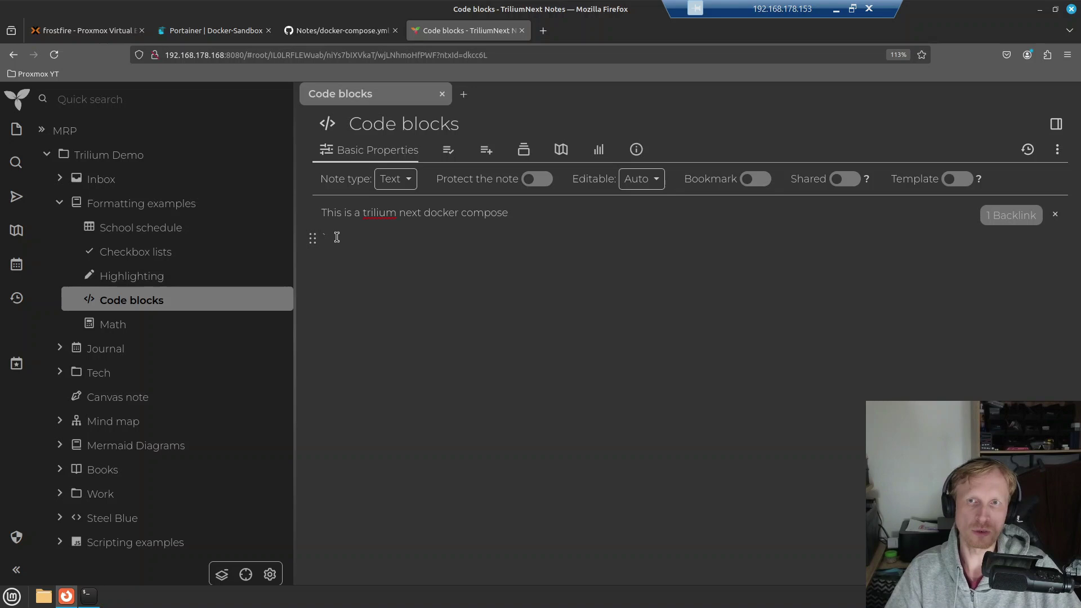
{"action": "type", "text": "`"}
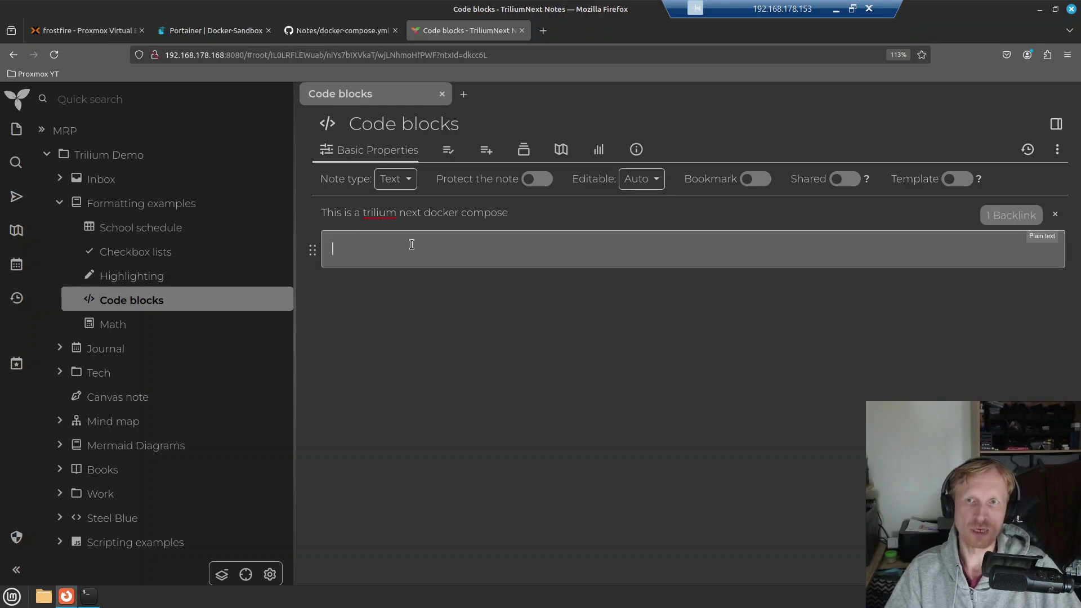
Paste the TriliumNext docker-compose YAML into the code block and add a 'Continue' paragraph below it
{"action": "key", "text": "ctrl+v"}
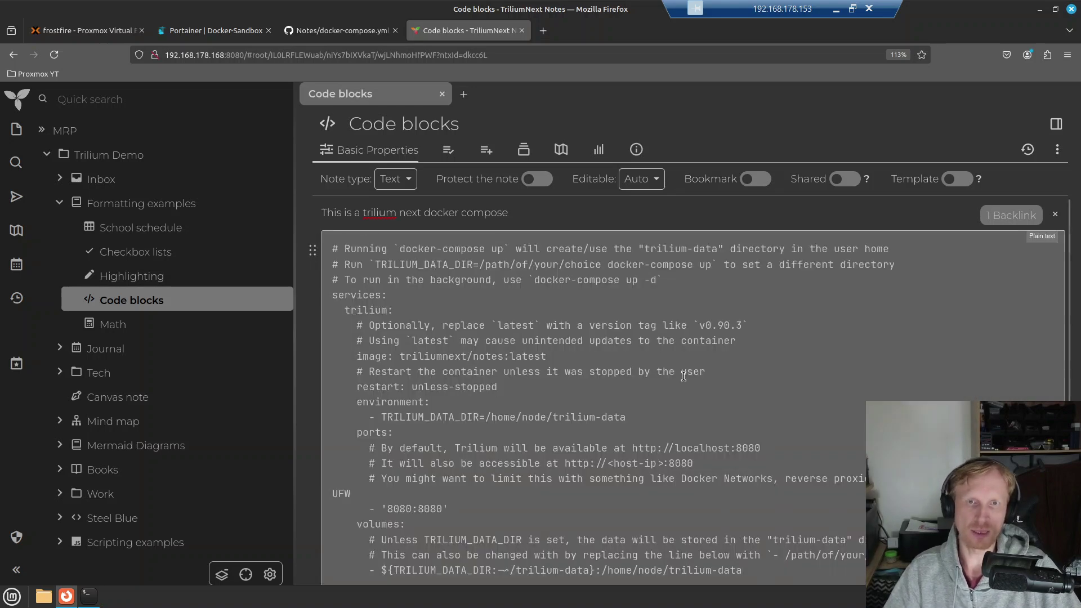
{"action": "scroll", "coordinate": [610, 382], "scroll_direction": "down", "scroll_amount": 5}
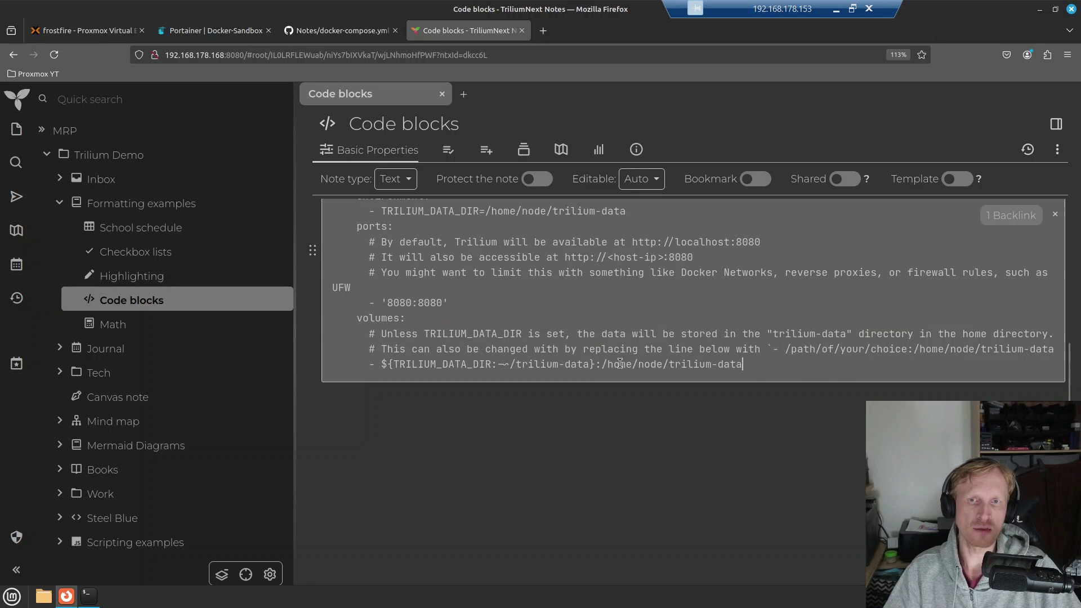
{"action": "scroll", "coordinate": [619, 364], "scroll_direction": "up", "scroll_amount": 4}
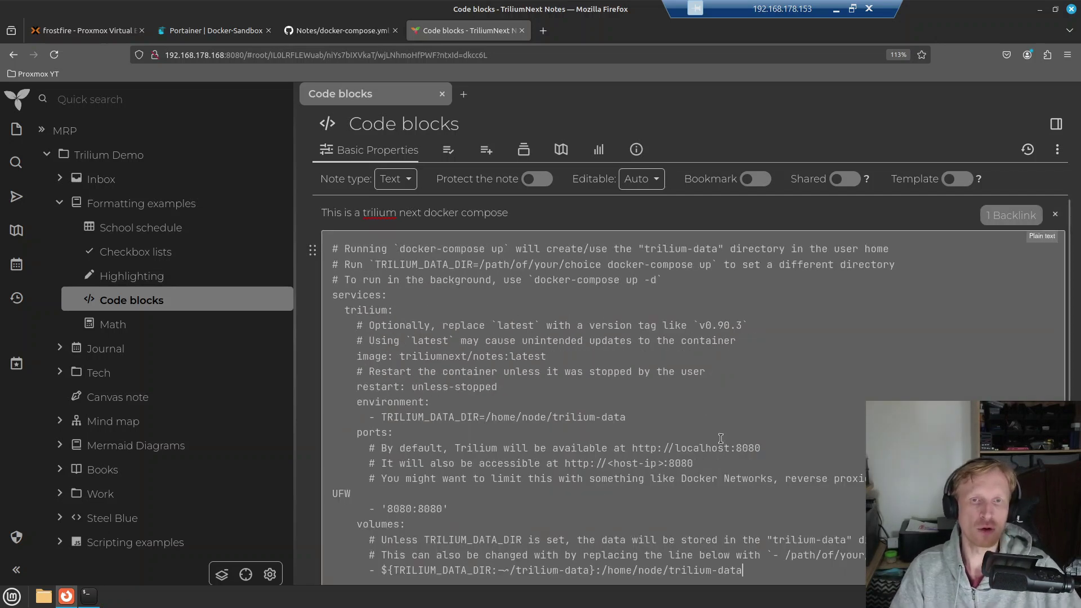
{"action": "scroll", "coordinate": [737, 428], "scroll_direction": "down", "scroll_amount": 4}
{"action": "key", "text": "Return"}
{"action": "key", "text": "Return"}
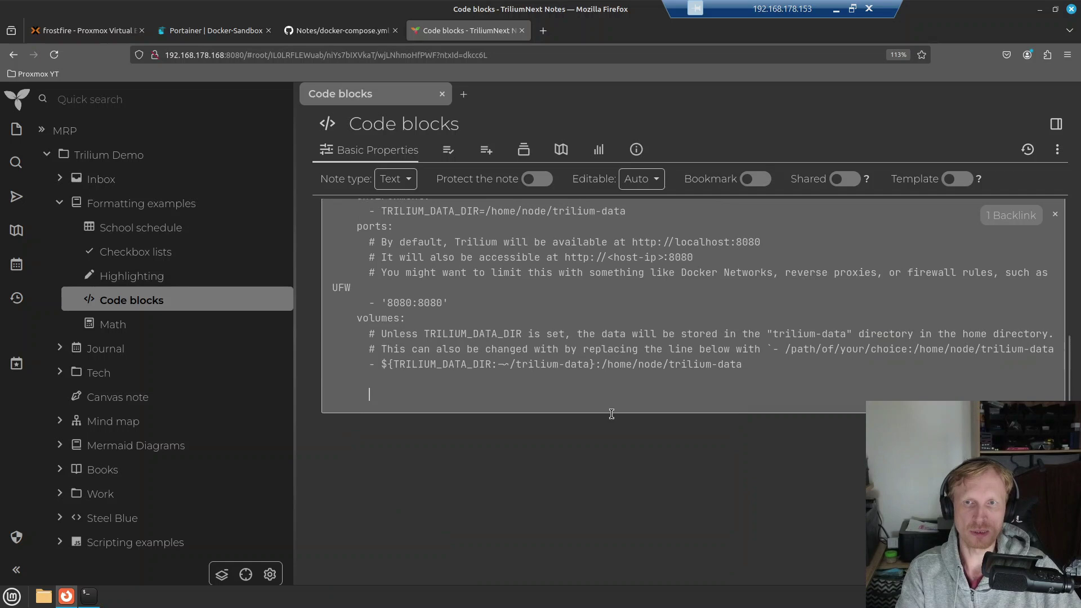
{"action": "key", "text": "Return"}
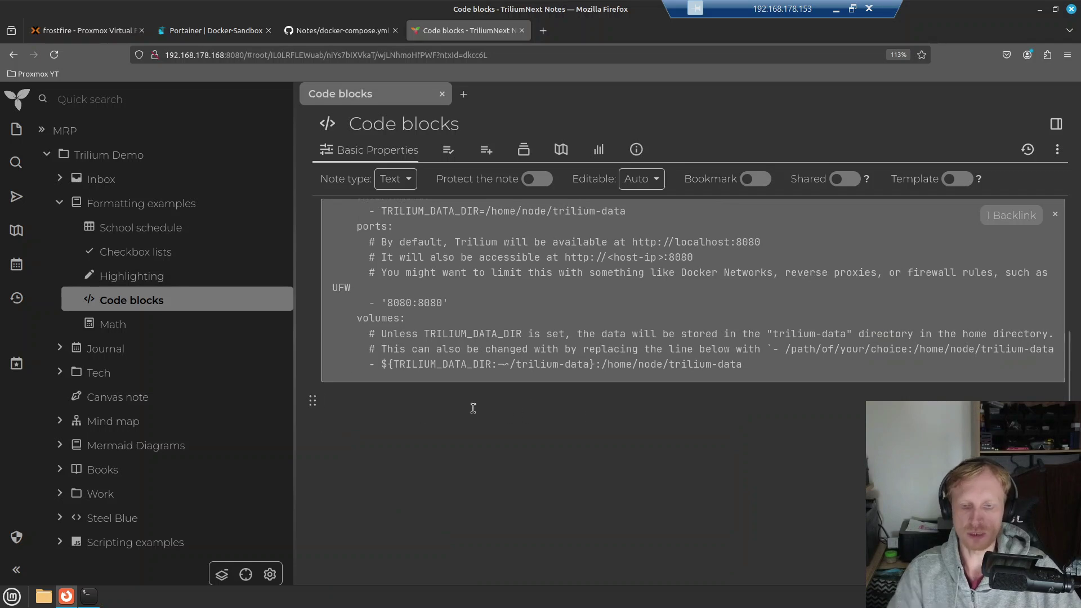
{"action": "type", "text": "Continue ..."}
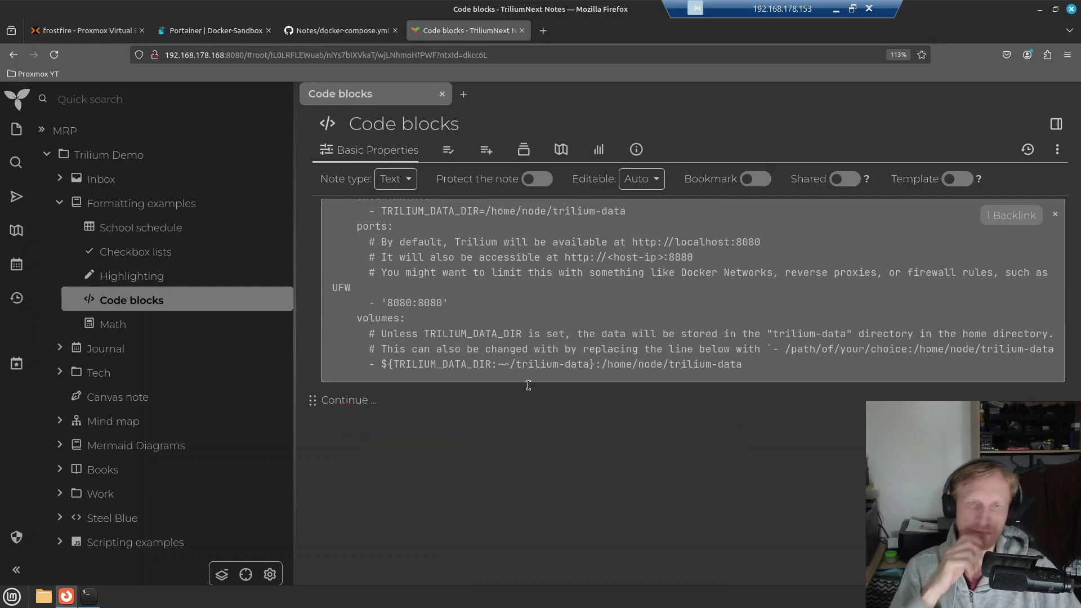
Test editing by typing stray characters inside TRILIUM_DATA_DIR, then delete them to restore its spelling
{"action": "scroll", "coordinate": [528, 386], "scroll_direction": "up", "scroll_amount": 4}
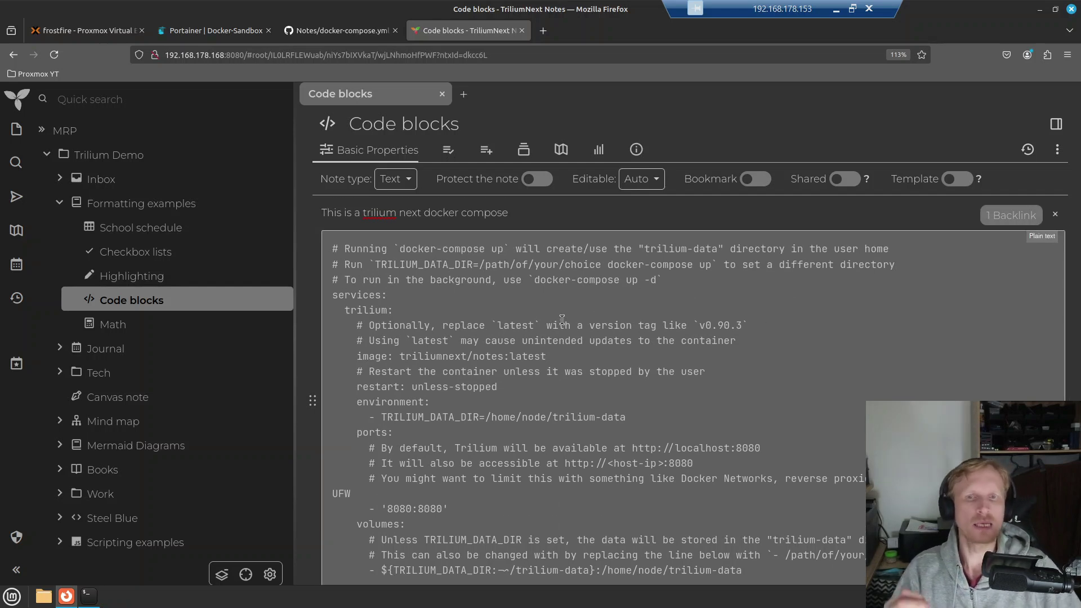
{"action": "left_click", "coordinate": [450, 418]}
{"action": "type", "text": "nhgfjghfjfghjgfhjgf"}
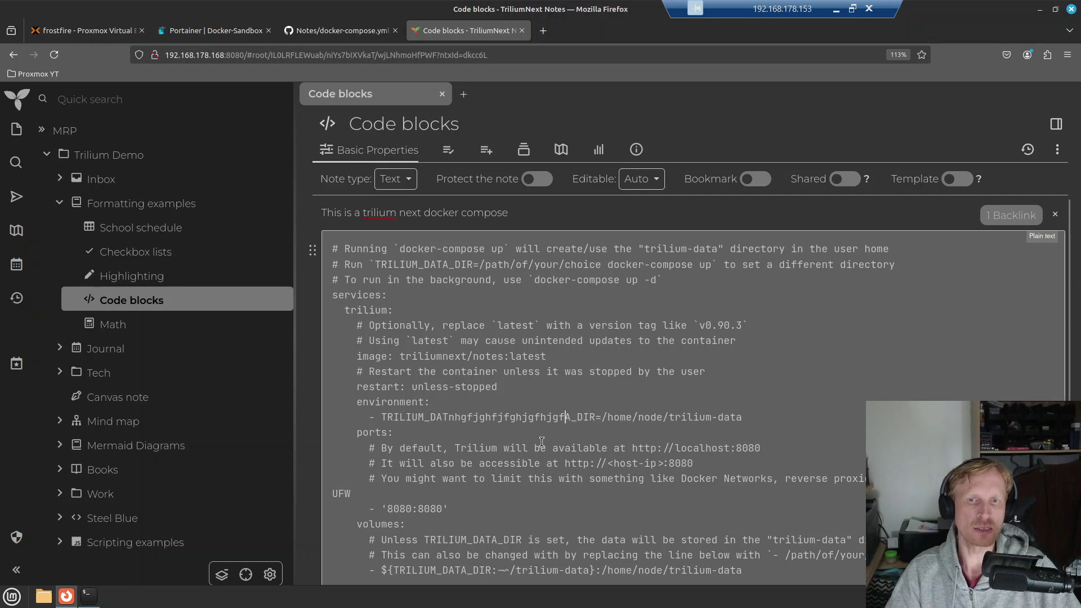
{"action": "key", "text": "BackSpace"}
{"action": "key", "text": "BackSpace"}
{"action": "key", "text": "BackSpace"}
{"action": "key", "text": "BackSpace"}
{"action": "key", "text": "BackSpace"}
{"action": "key", "text": "BackSpace"}
{"action": "key", "text": "BackSpace"}
{"action": "key", "text": "BackSpace"}
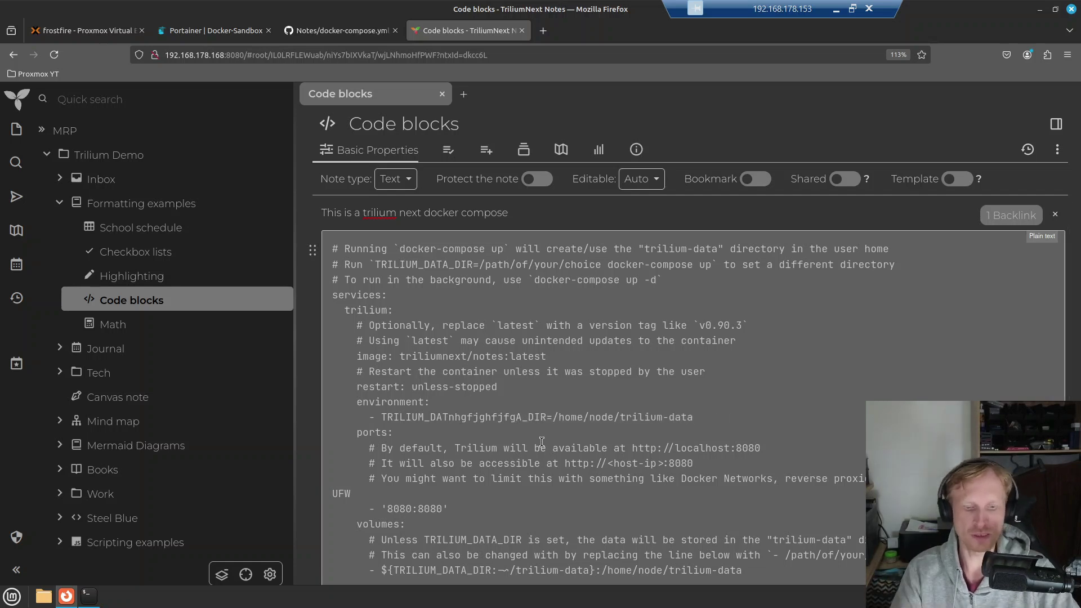
{"action": "key", "text": "BackSpace"}
{"action": "key", "text": "BackSpace"}
{"action": "key", "text": "BackSpace"}
{"action": "key", "text": "BackSpace"}
{"action": "key", "text": "BackSpace"}
{"action": "key", "text": "BackSpace"}
{"action": "key", "text": "BackSpace"}
{"action": "key", "text": "BackSpace"}
{"action": "key", "text": "BackSpace"}
{"action": "key", "text": "BackSpace"}
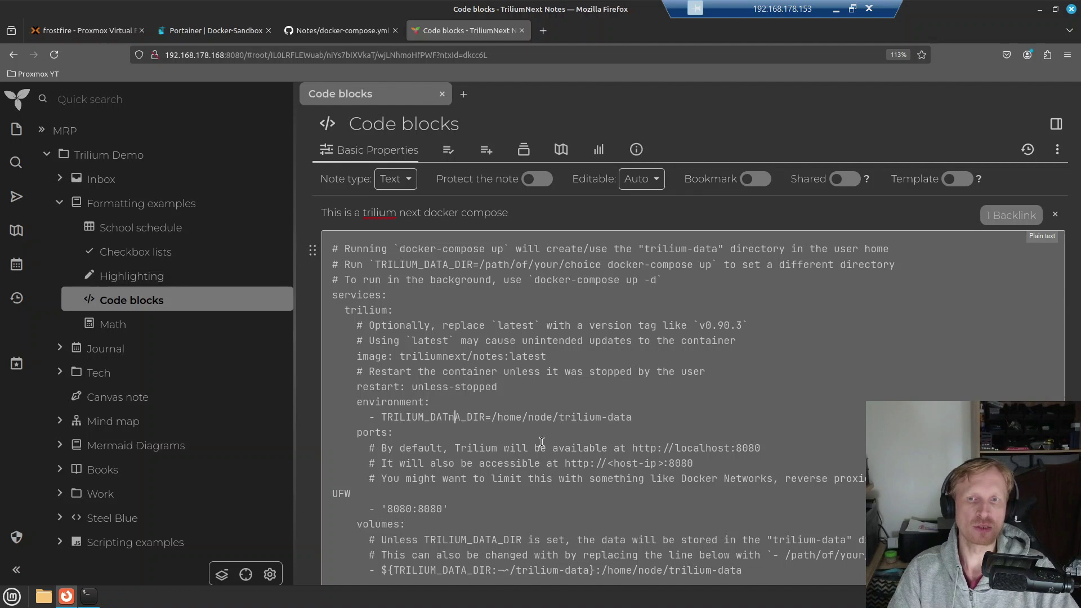
{"action": "key", "text": "BackSpace"}
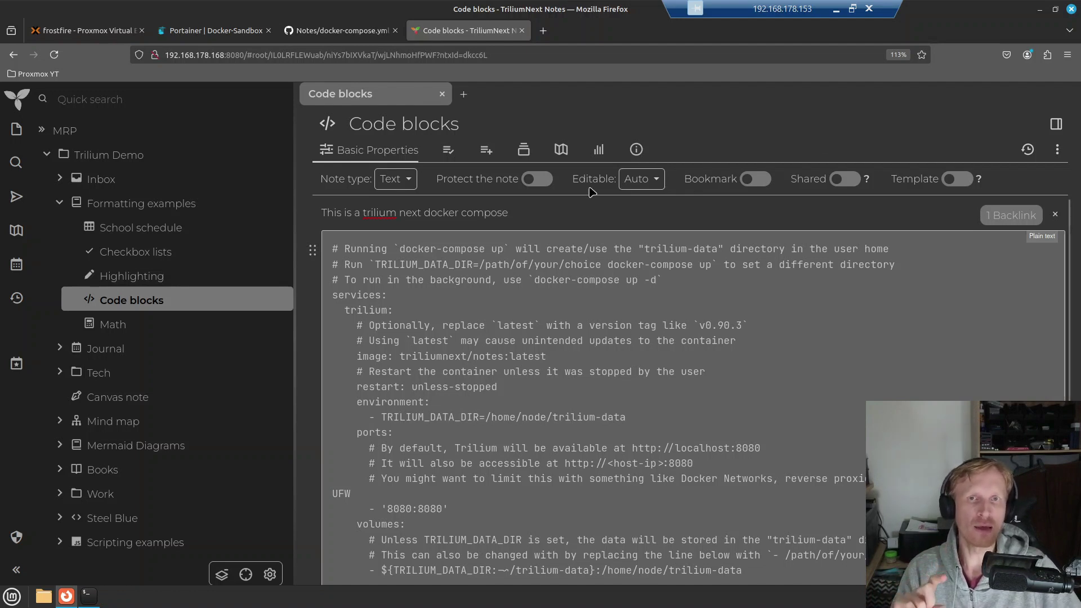
Set the Code blocks note's Editable option to Read-only
{"action": "left_click", "coordinate": [654, 179]}
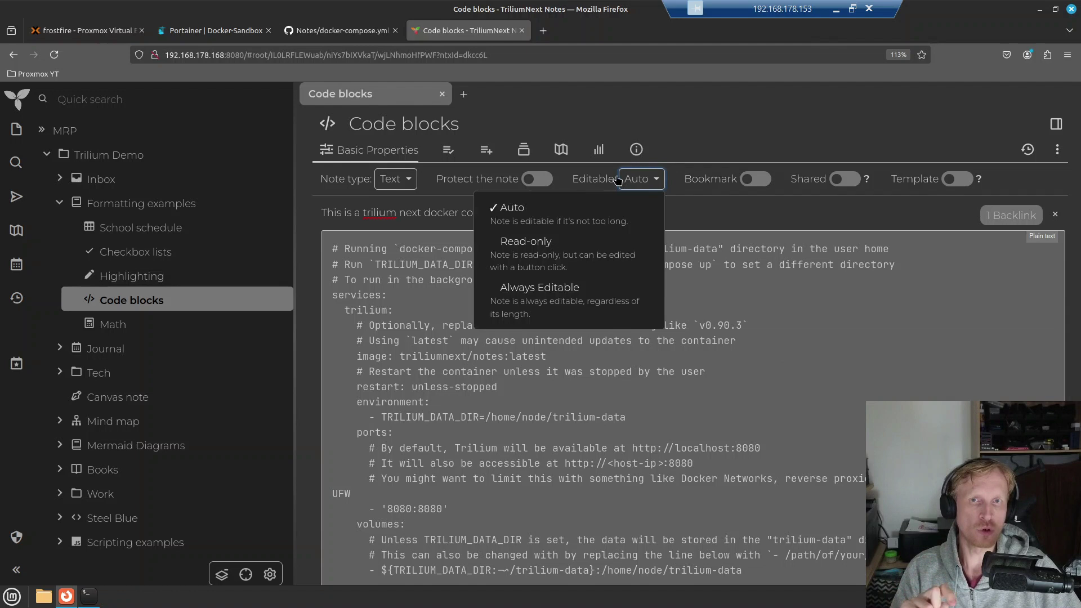
{"action": "left_click", "coordinate": [541, 263]}
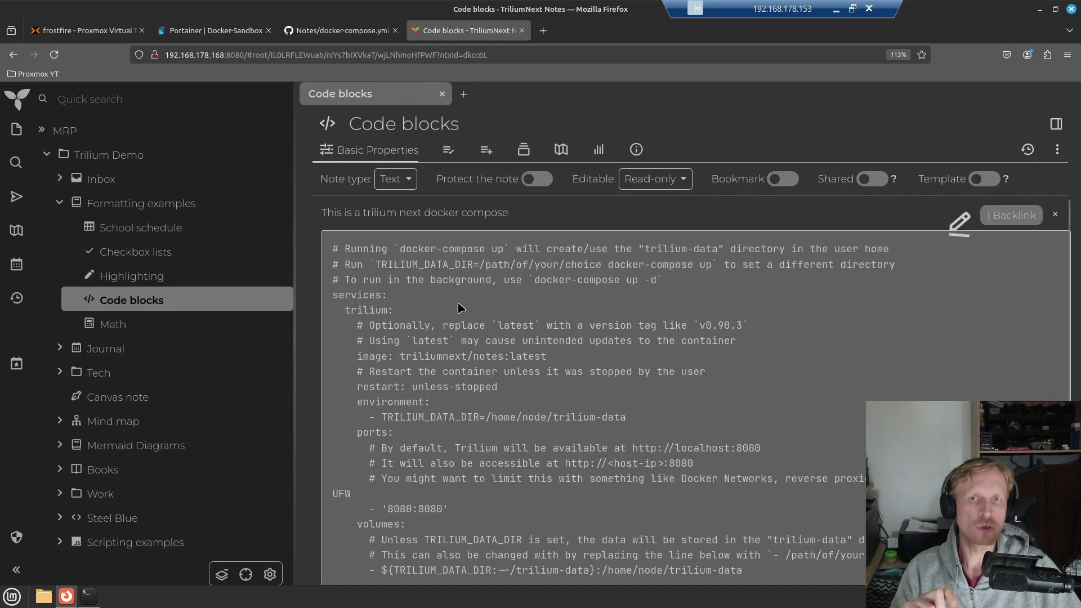
{"action": "left_click_drag", "start_coordinate": [550, 280], "coordinate": [732, 479]}
{"action": "left_click", "coordinate": [721, 366]}
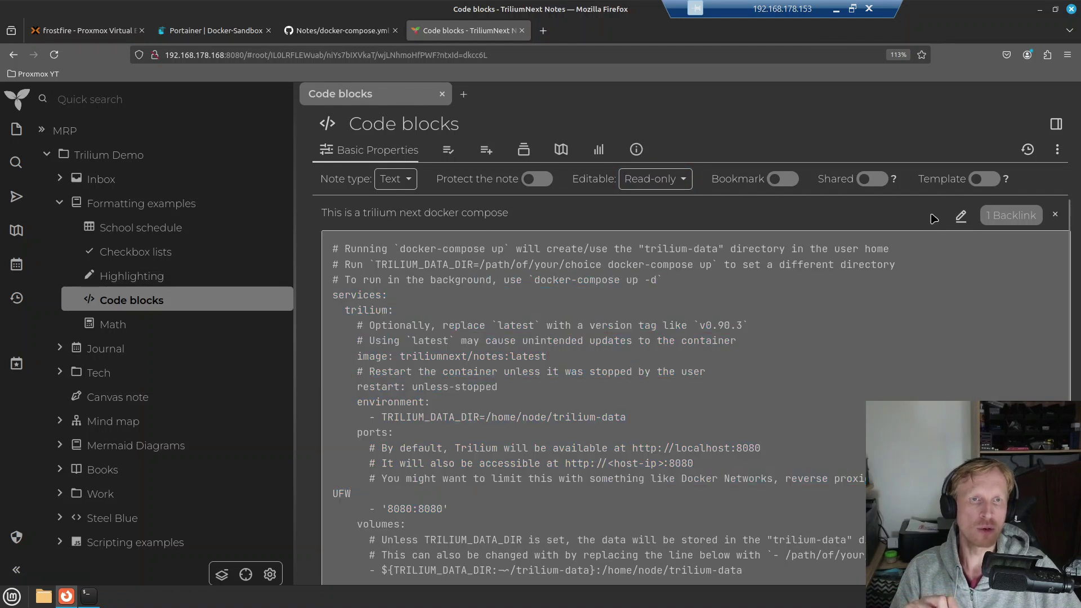
Temporarily enable editing and type 'gjghjgfhj' into the word tag in the code
{"action": "left_click", "coordinate": [962, 216]}
{"action": "left_click", "coordinate": [644, 325]}
{"action": "type", "text": "gjghjgfhj"}
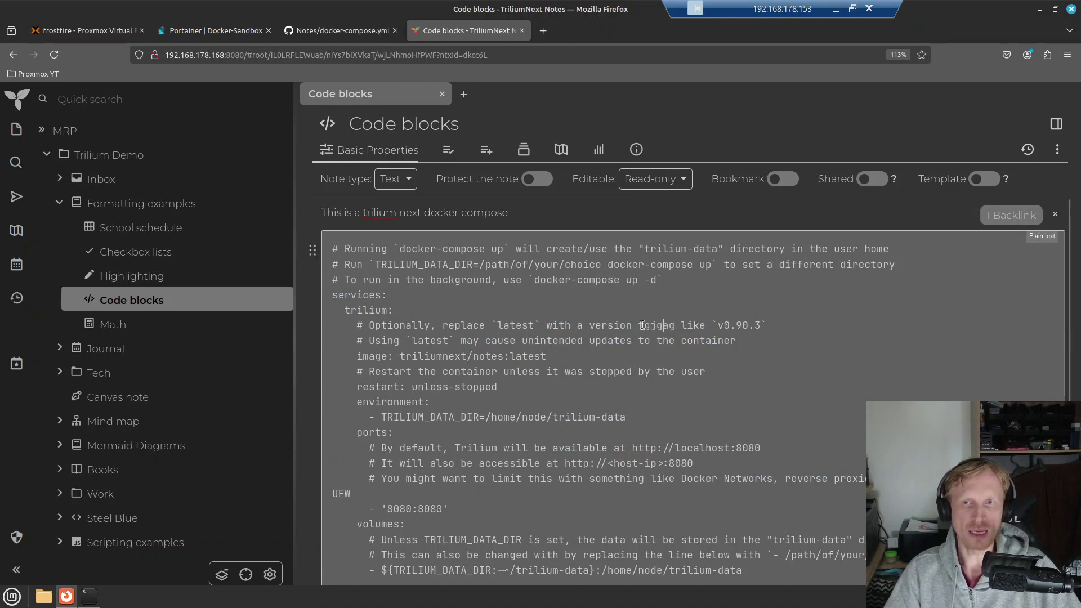
{"action": "left_click", "coordinate": [732, 131]}
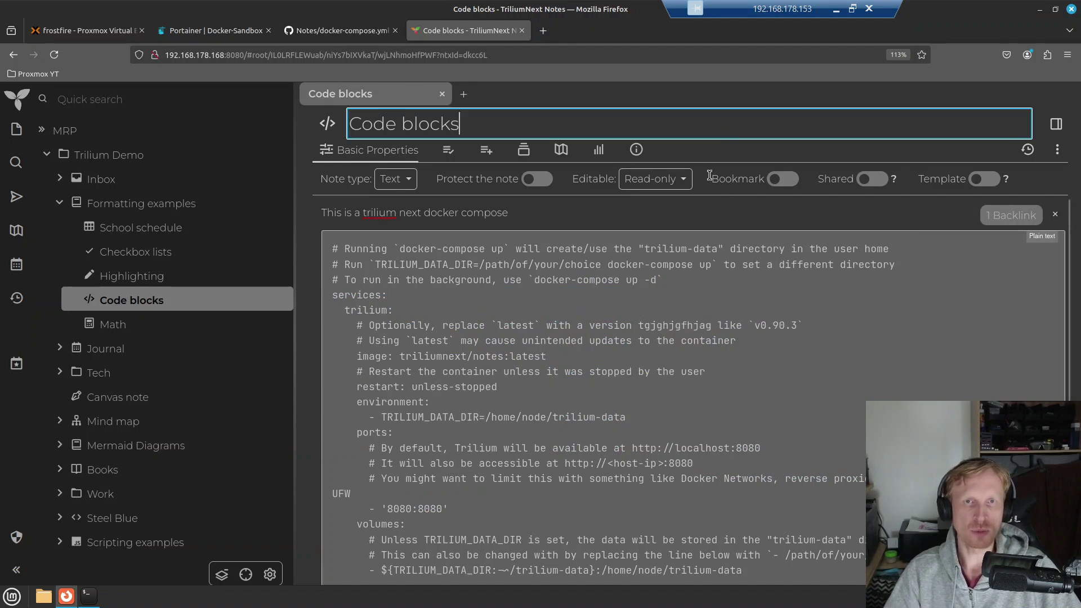
{"action": "left_click", "coordinate": [620, 340]}
Return the note to read-only viewing and highlight a few code lines and the garbled word
{"action": "left_click", "coordinate": [669, 180]}
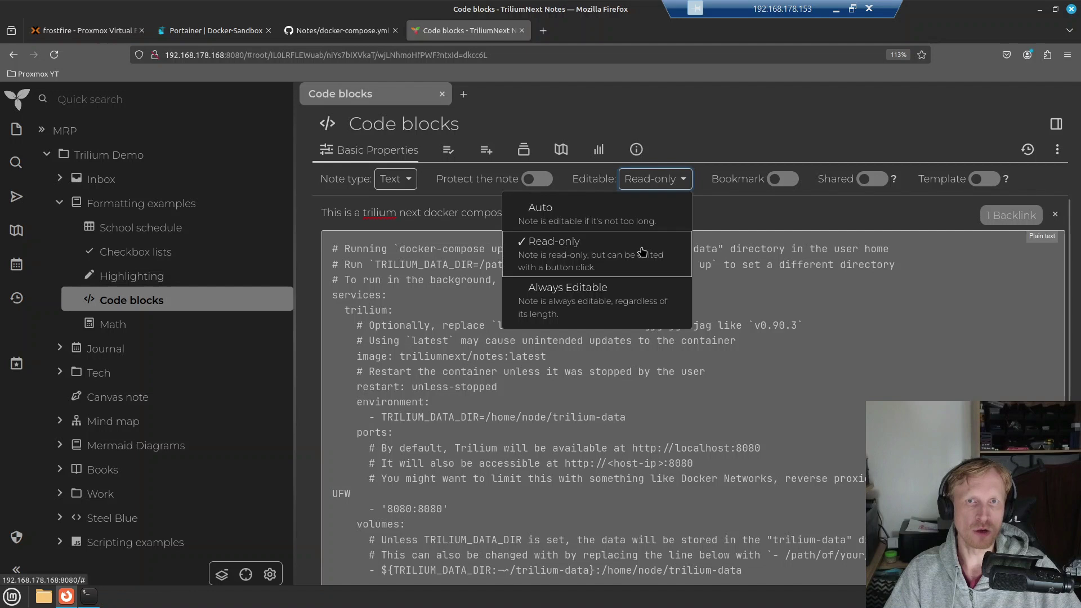
{"action": "left_click", "coordinate": [619, 208]}
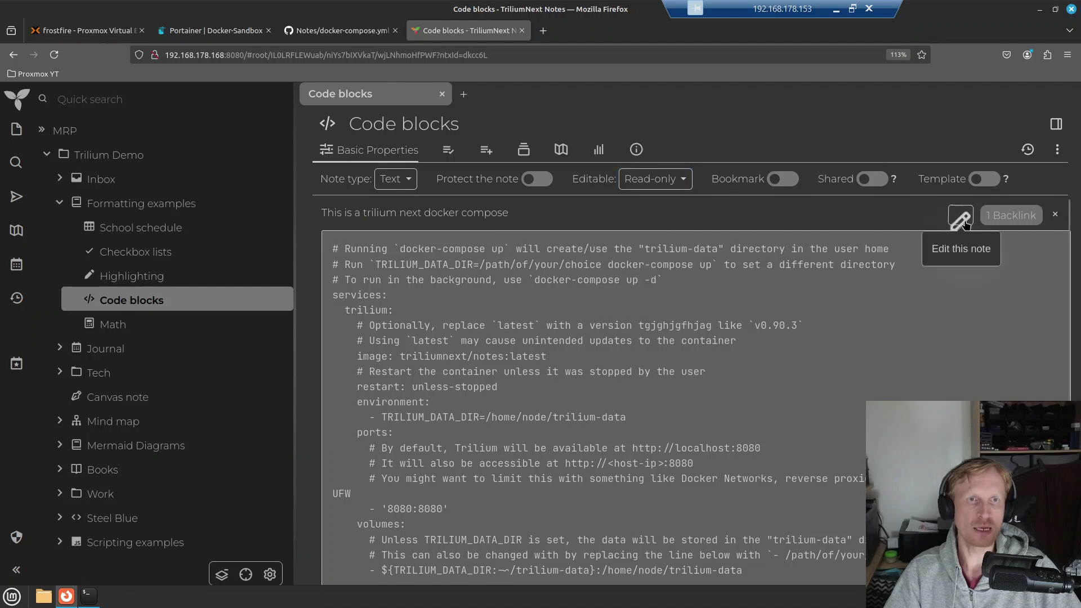
{"action": "left_click_drag", "start_coordinate": [332, 326], "coordinate": [593, 363]}
{"action": "left_click", "coordinate": [592, 372]}
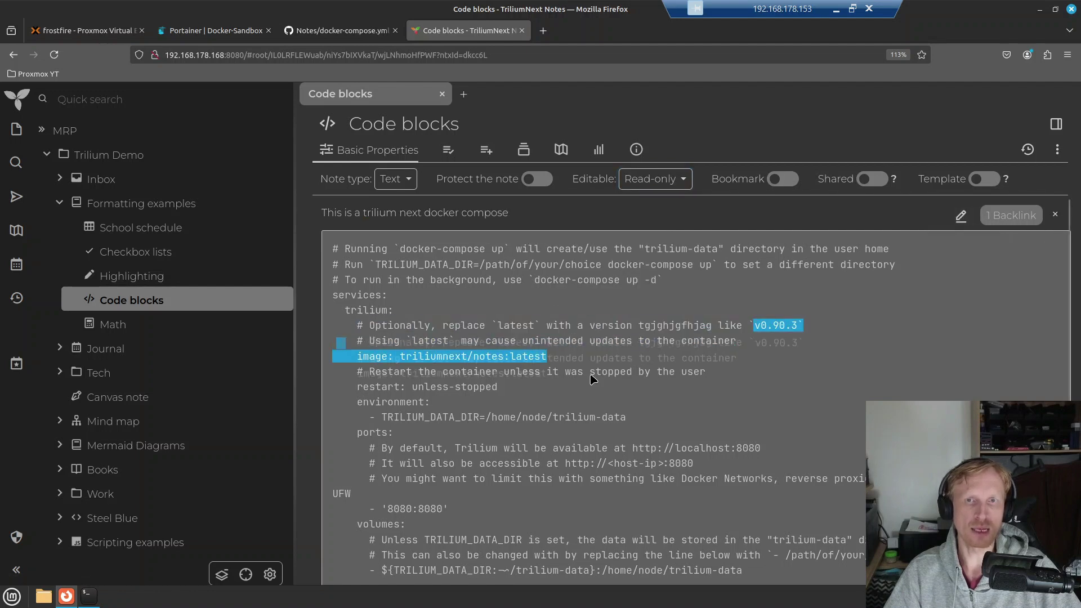
{"action": "left_click_drag", "start_coordinate": [653, 322], "coordinate": [713, 327]}
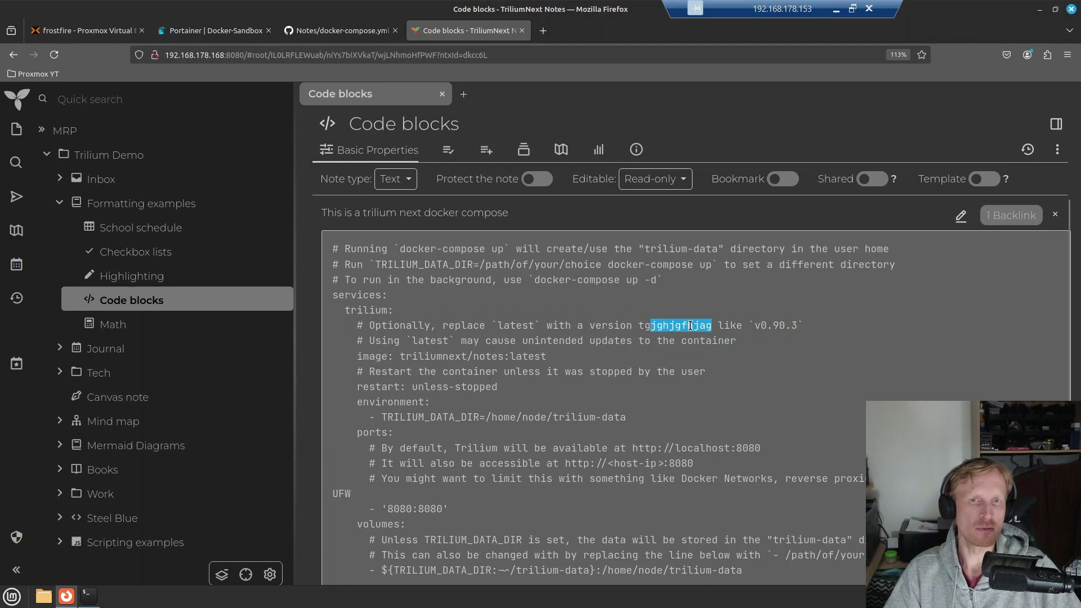
{"action": "left_click", "coordinate": [691, 330]}
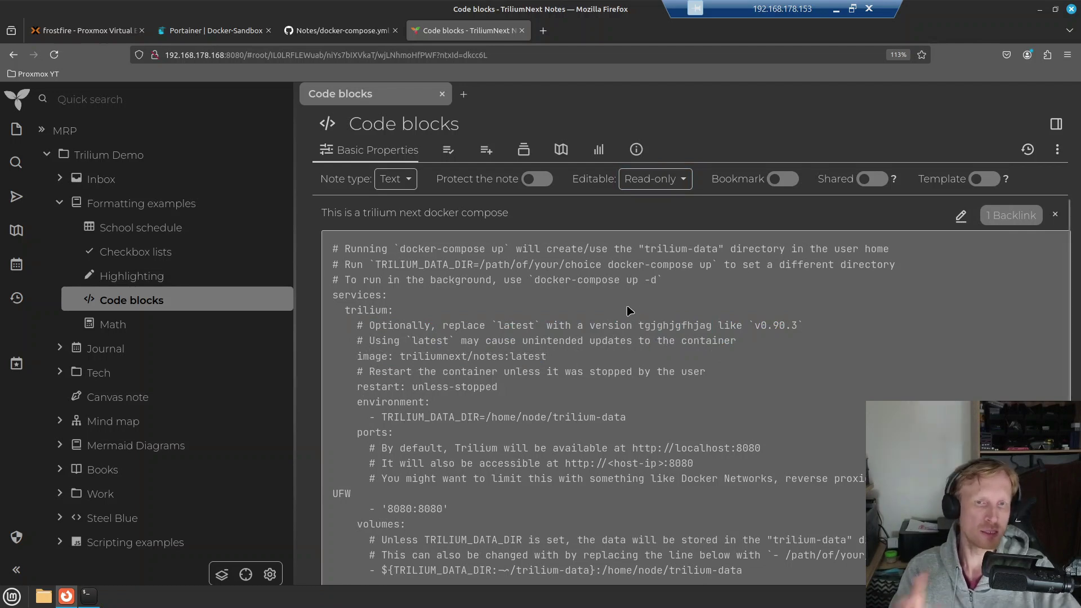
Password-protect the Code blocks note and start a protected session
{"action": "left_click", "coordinate": [533, 182]}
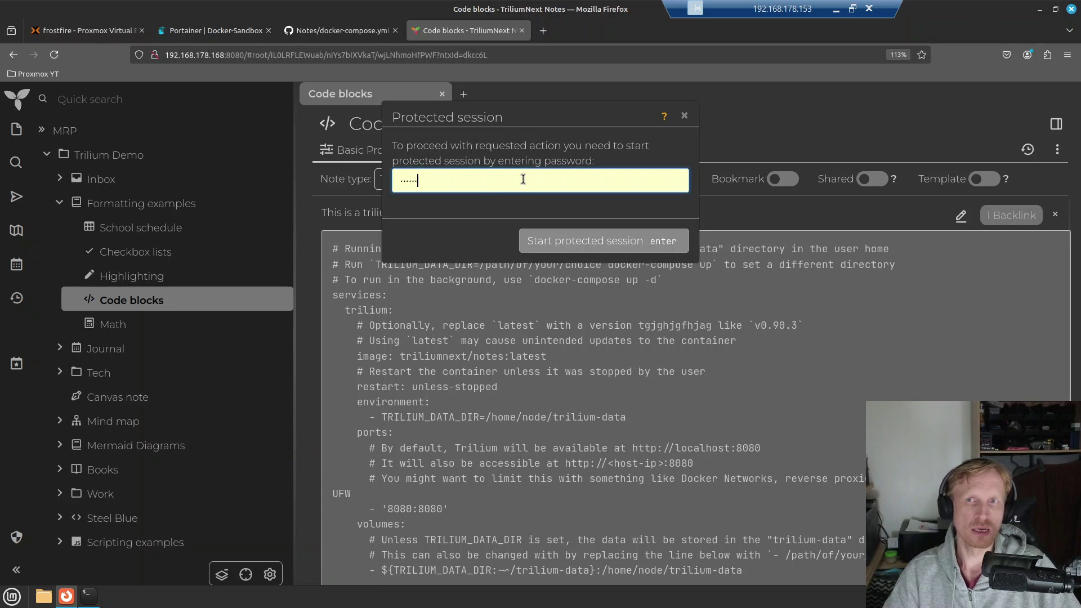
{"action": "key", "text": "ctrl+a"}
{"action": "left_click", "coordinate": [610, 247]}
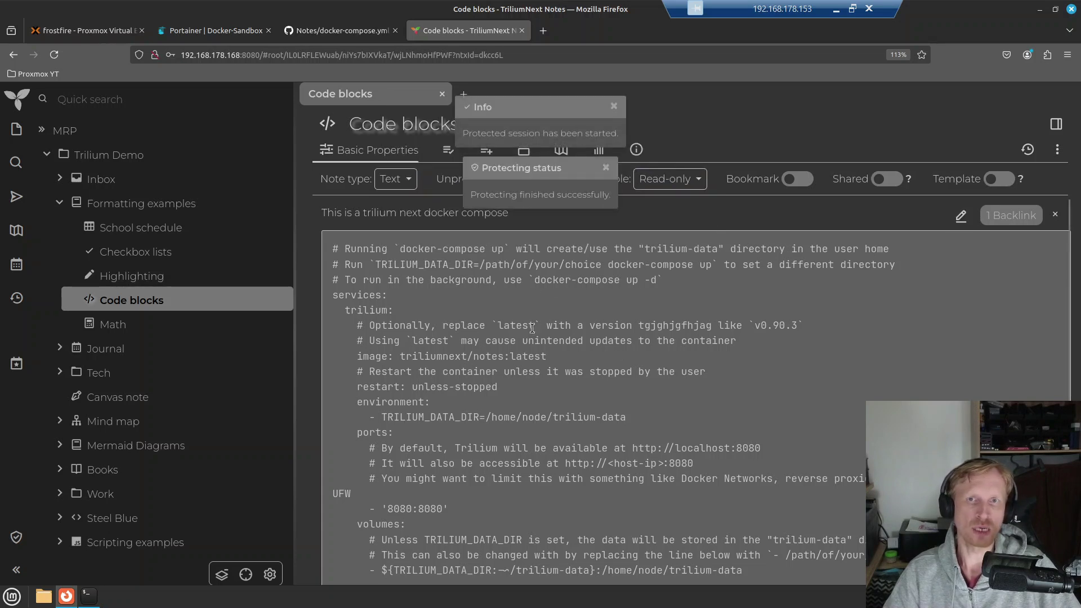
{"action": "left_click_drag", "start_coordinate": [505, 315], "coordinate": [590, 417]}
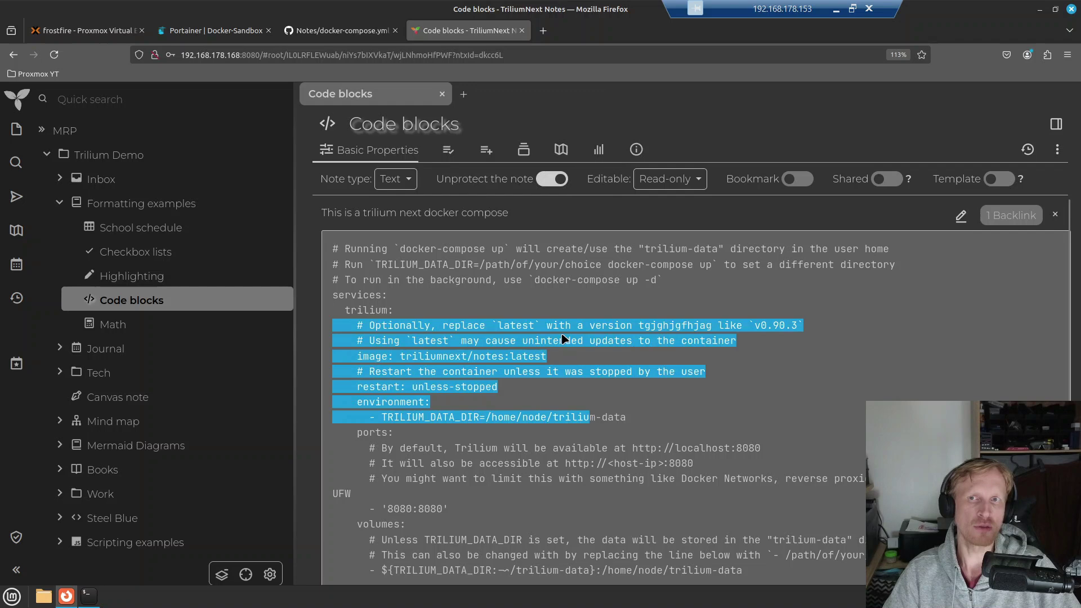
{"action": "left_click", "coordinate": [565, 339]}
Revisit Code blocks via the Highlighting note, show Basic Properties and enter edit mode
{"action": "left_click", "coordinate": [141, 276]}
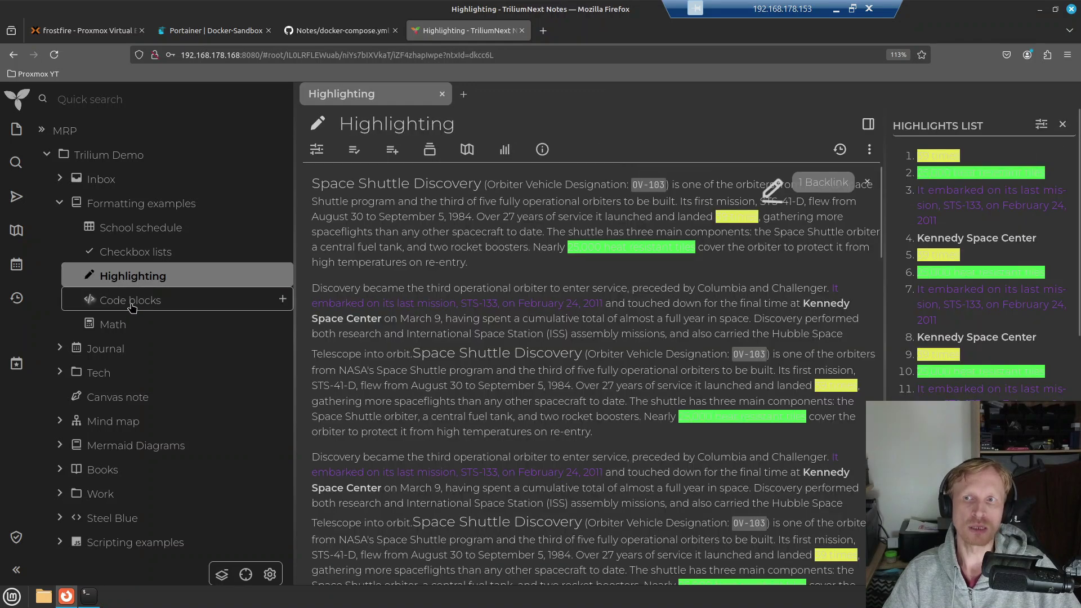
{"action": "left_click", "coordinate": [136, 300]}
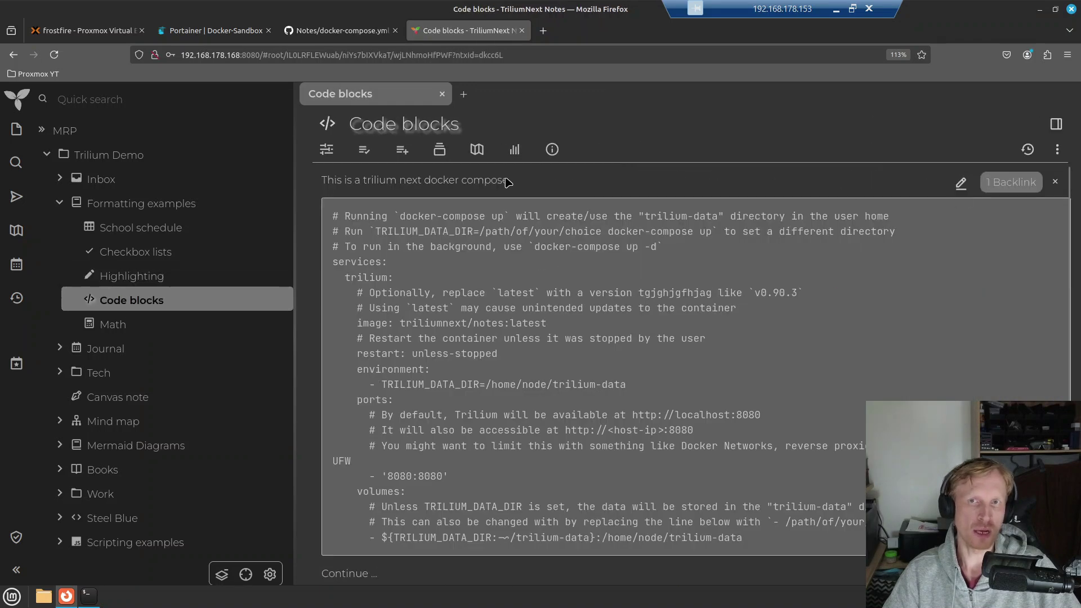
{"action": "left_click", "coordinate": [328, 150]}
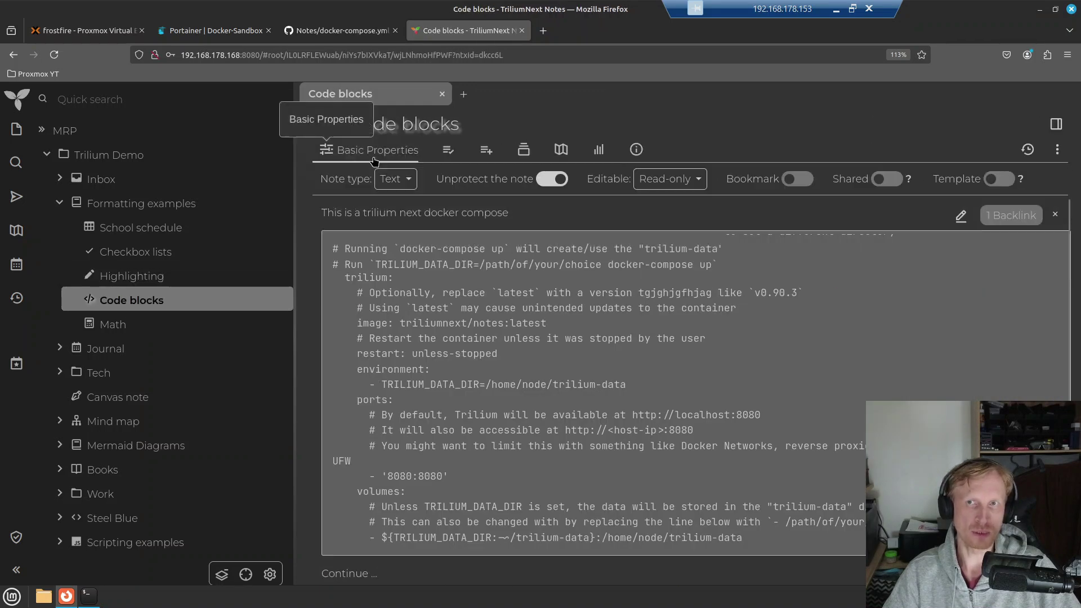
{"action": "left_click", "coordinate": [963, 216]}
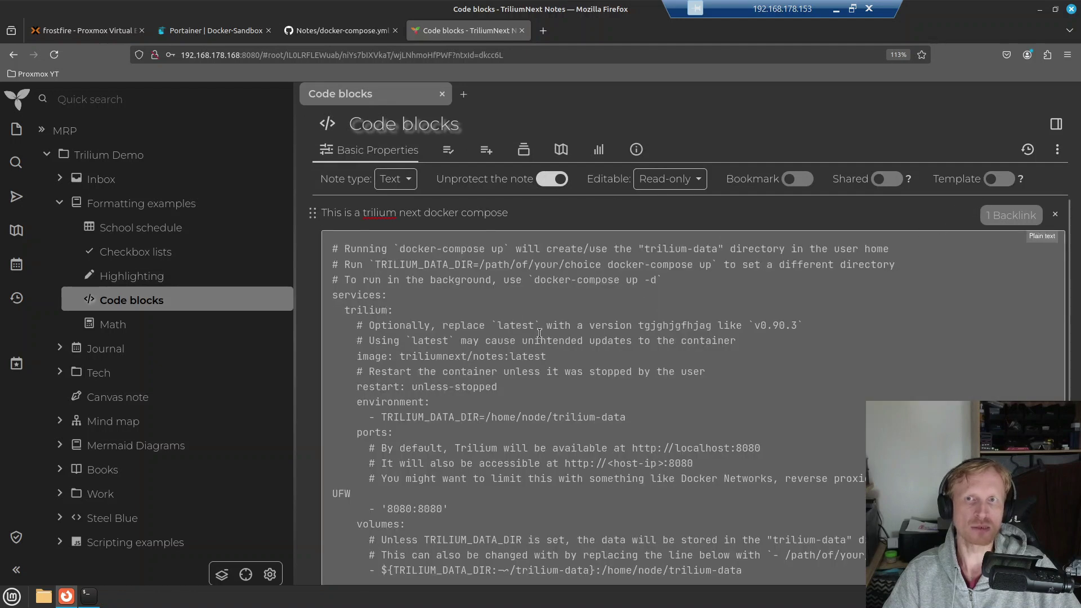
Remove password protection, bookmark the note, and collapse and reopen Basic Properties
{"action": "left_click", "coordinate": [557, 180]}
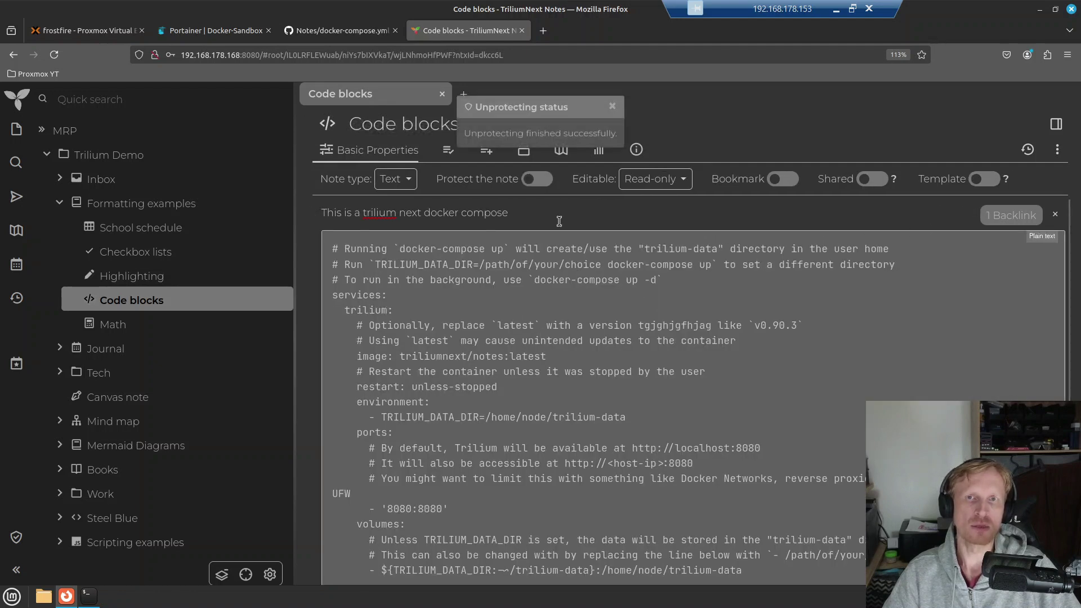
{"action": "left_click", "coordinate": [781, 180]}
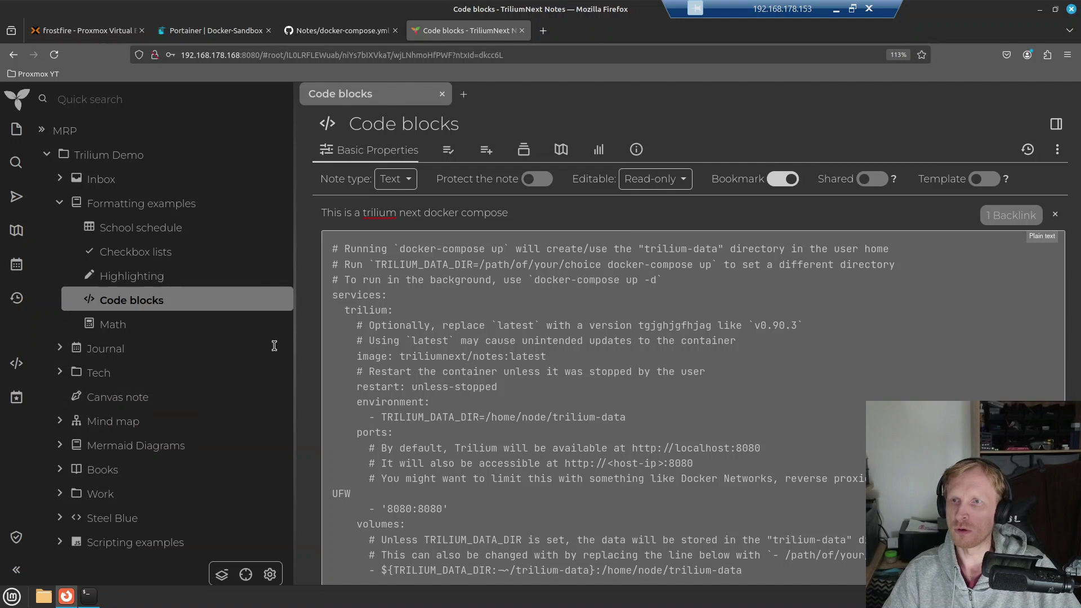
{"action": "left_click", "coordinate": [15, 365]}
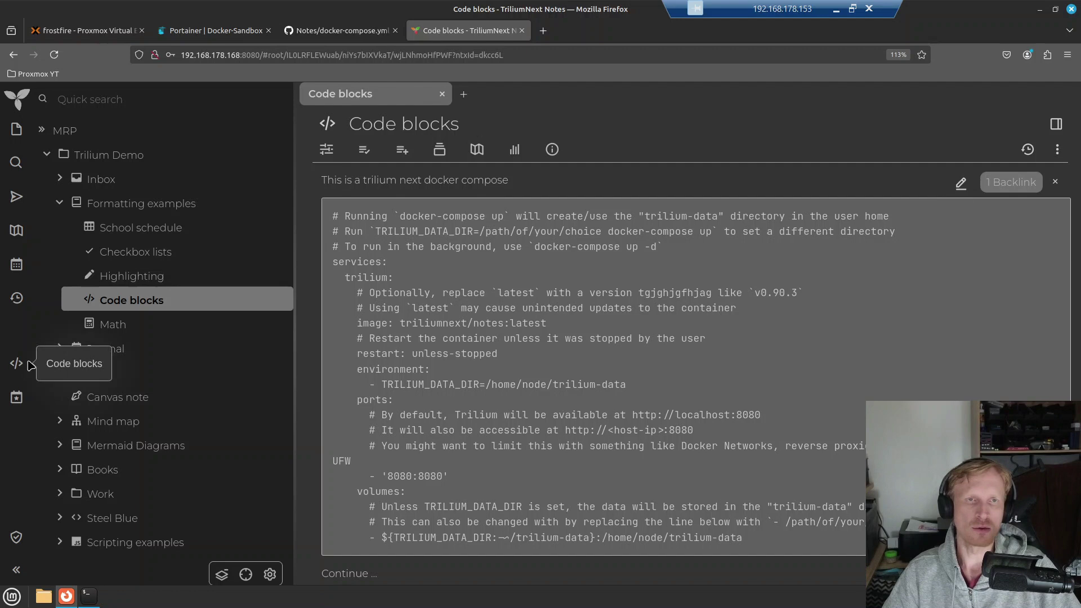
{"action": "left_click", "coordinate": [327, 149]}
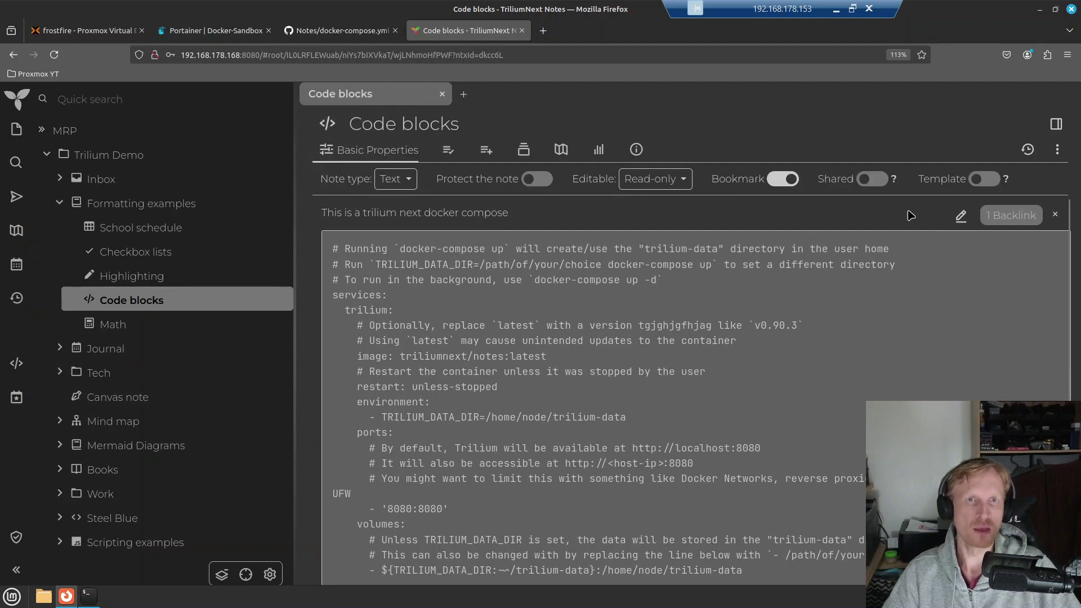
Share the Code blocks note publicly and open its share page in a new tab
{"action": "left_click", "coordinate": [873, 180]}
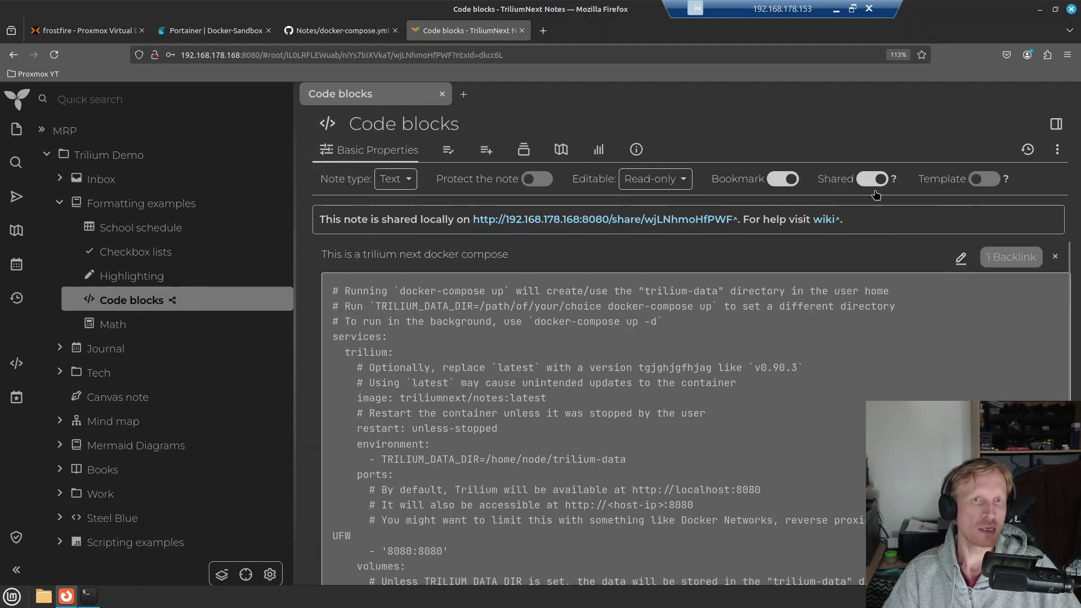
{"action": "left_click", "coordinate": [569, 223]}
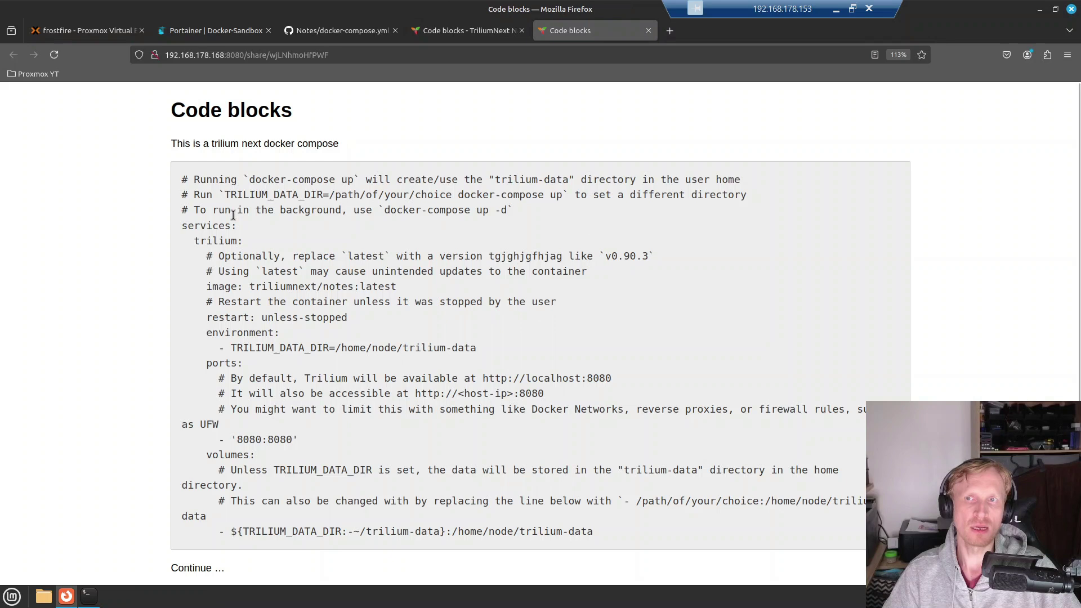
{"action": "scroll", "coordinate": [401, 343], "scroll_direction": "down", "scroll_amount": 1}
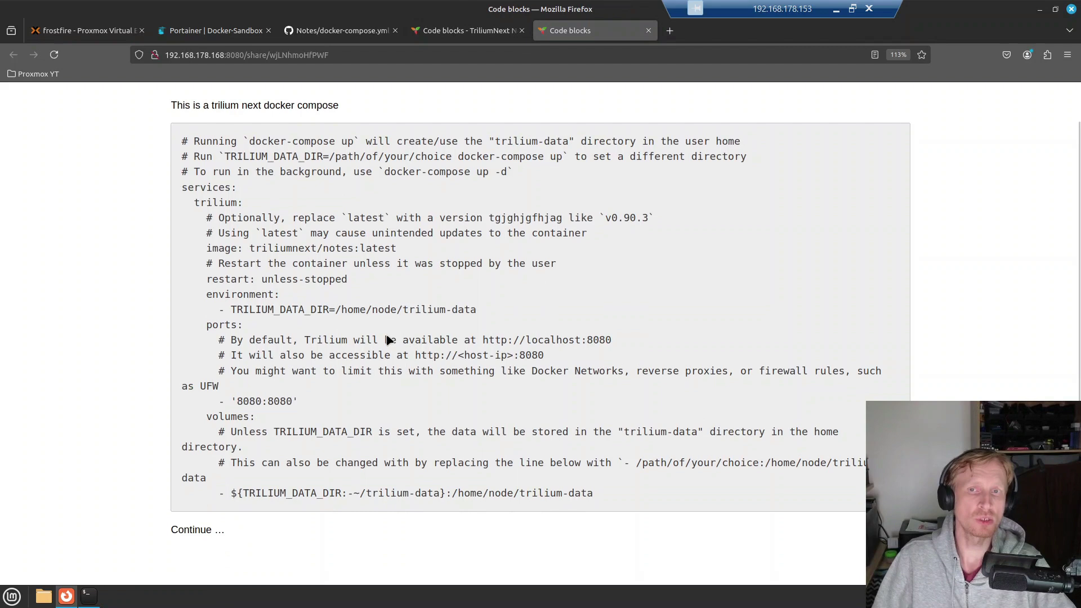
{"action": "scroll", "coordinate": [316, 259], "scroll_direction": "up", "scroll_amount": 1}
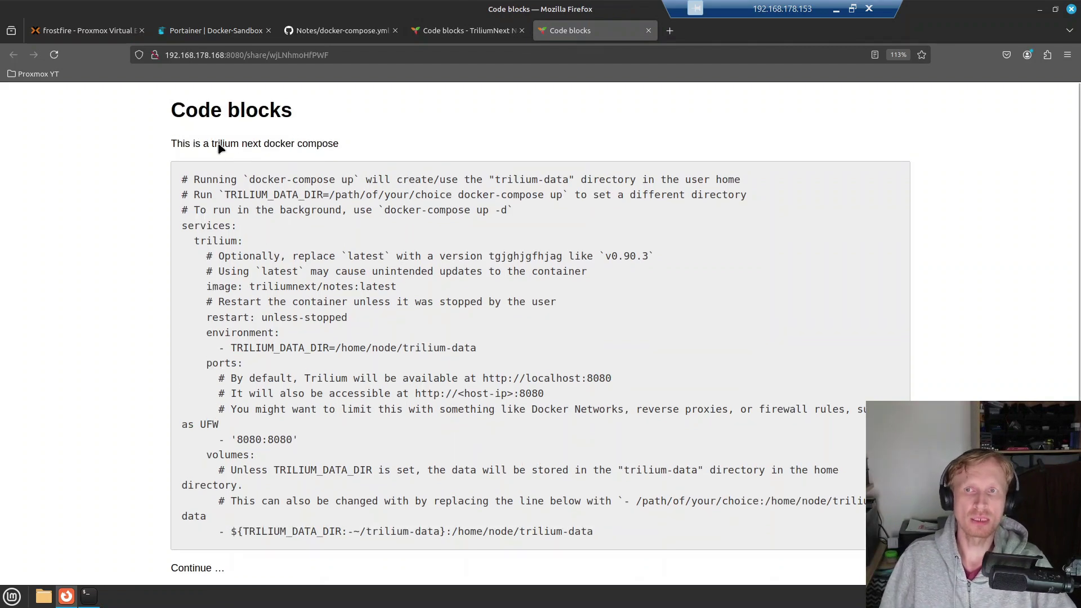
Select the share page's address and some lines of the compose text on the public page
{"action": "left_click", "coordinate": [275, 55]}
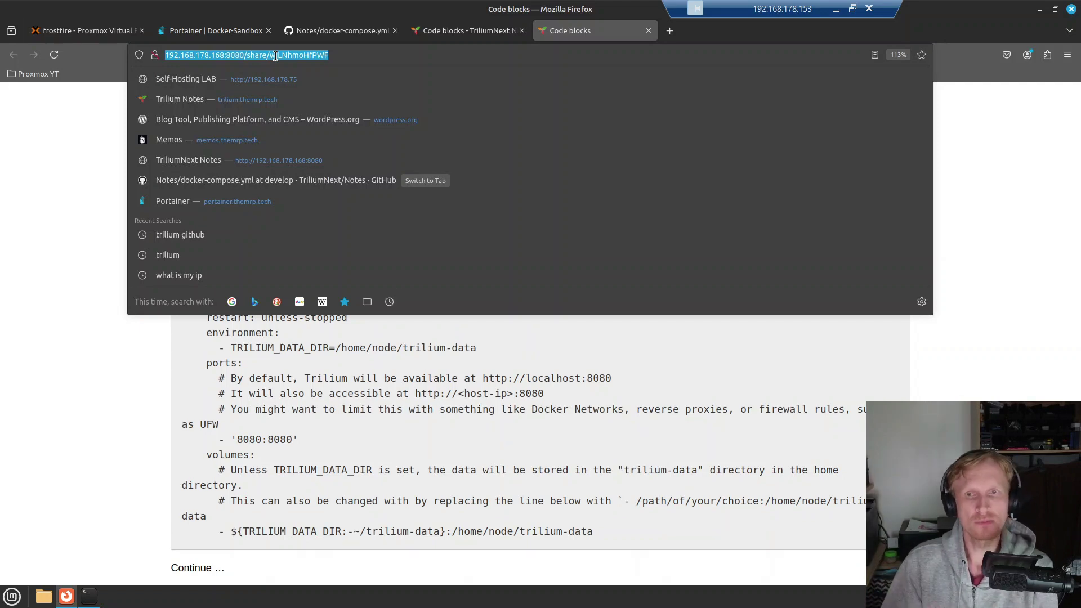
{"action": "left_click", "coordinate": [433, 355]}
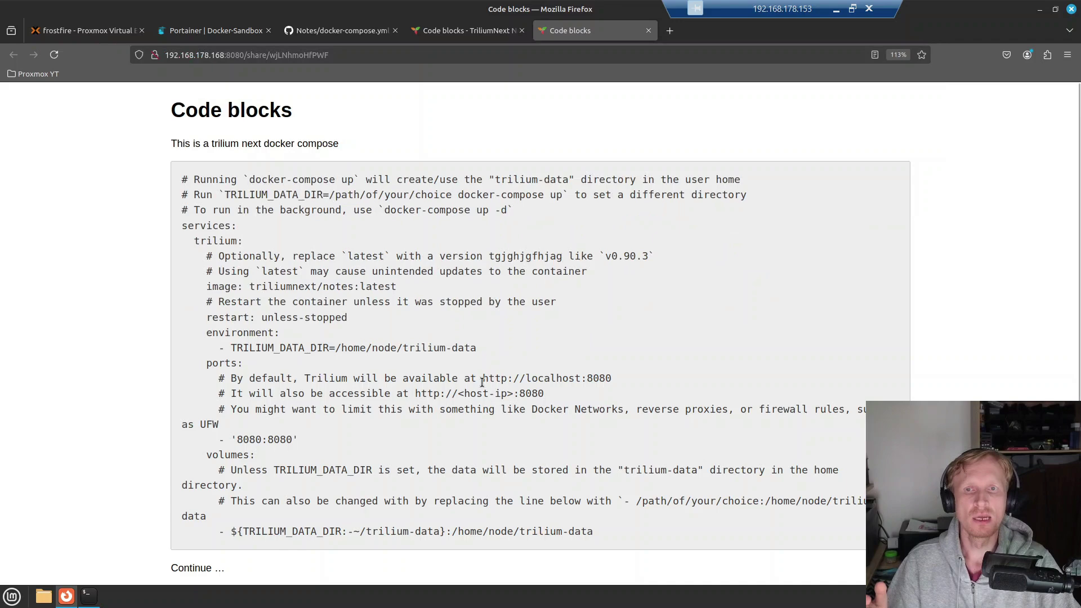
{"action": "left_click_drag", "start_coordinate": [597, 476], "coordinate": [330, 282]}
{"action": "double_click", "coordinate": [320, 272]}
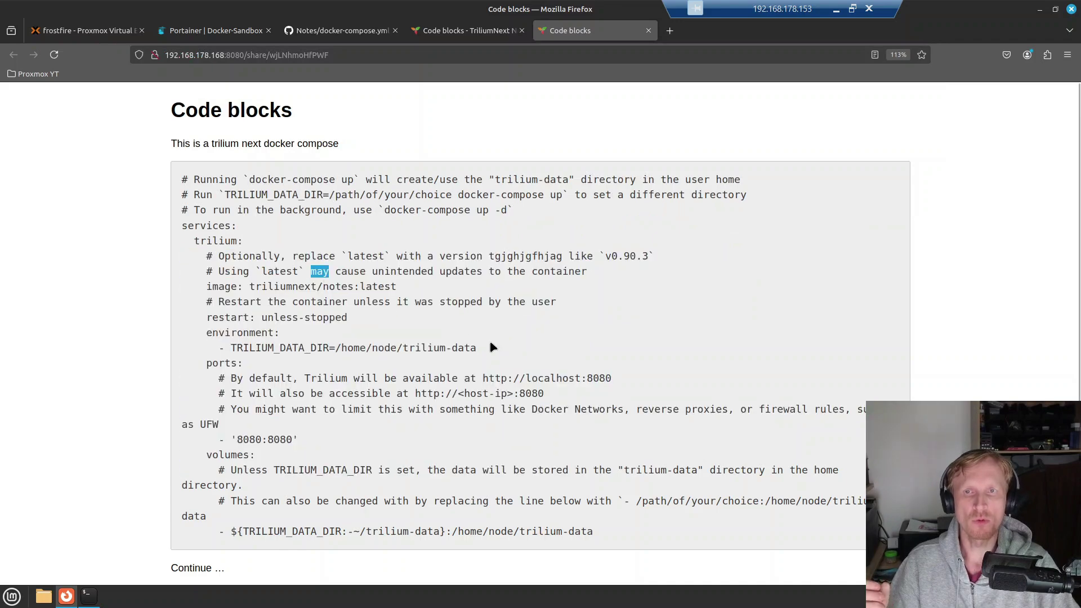
Back in Trilium, stop sharing Code blocks and toggle Template on and off again
{"action": "left_click", "coordinate": [438, 31]}
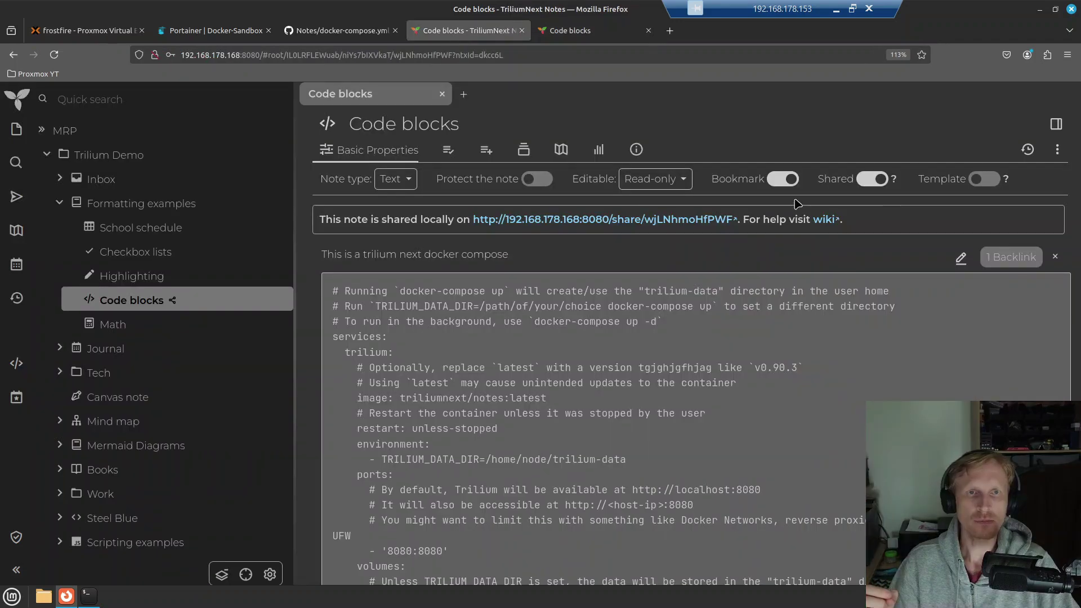
{"action": "left_click", "coordinate": [863, 180]}
{"action": "left_click", "coordinate": [979, 181]}
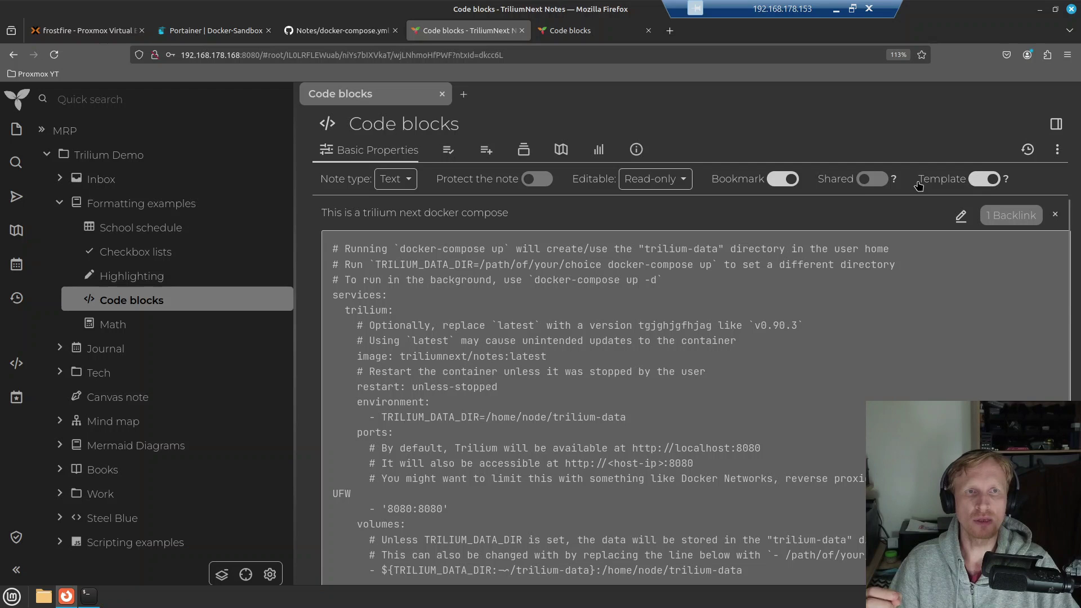
{"action": "left_click", "coordinate": [982, 180]}
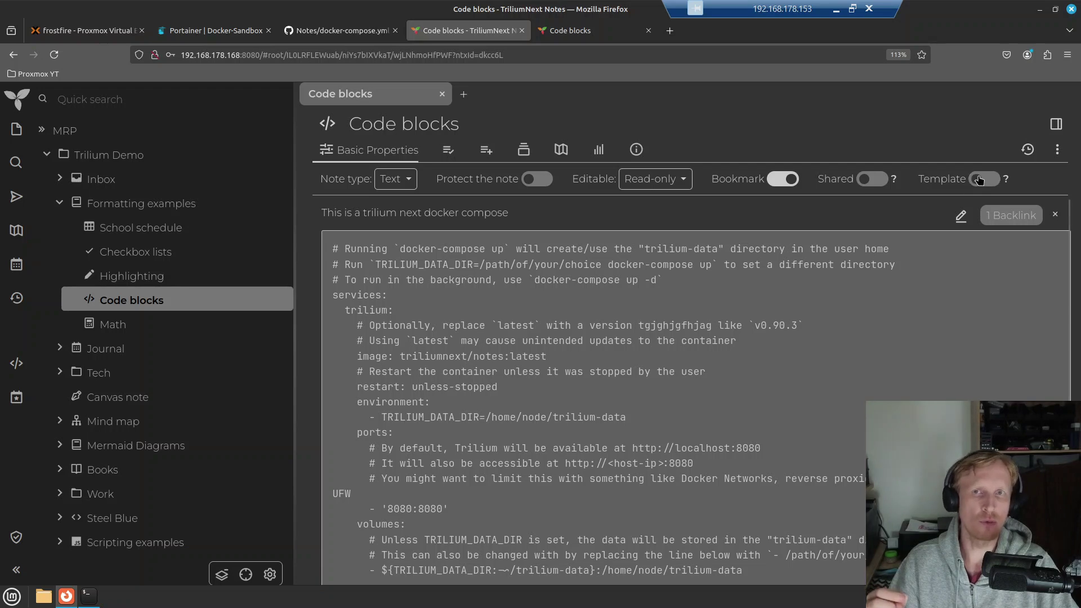
Show the Owned Attributes tab with #iconClass and #readOnly, selecting the #readOnly label
{"action": "left_click", "coordinate": [450, 150]}
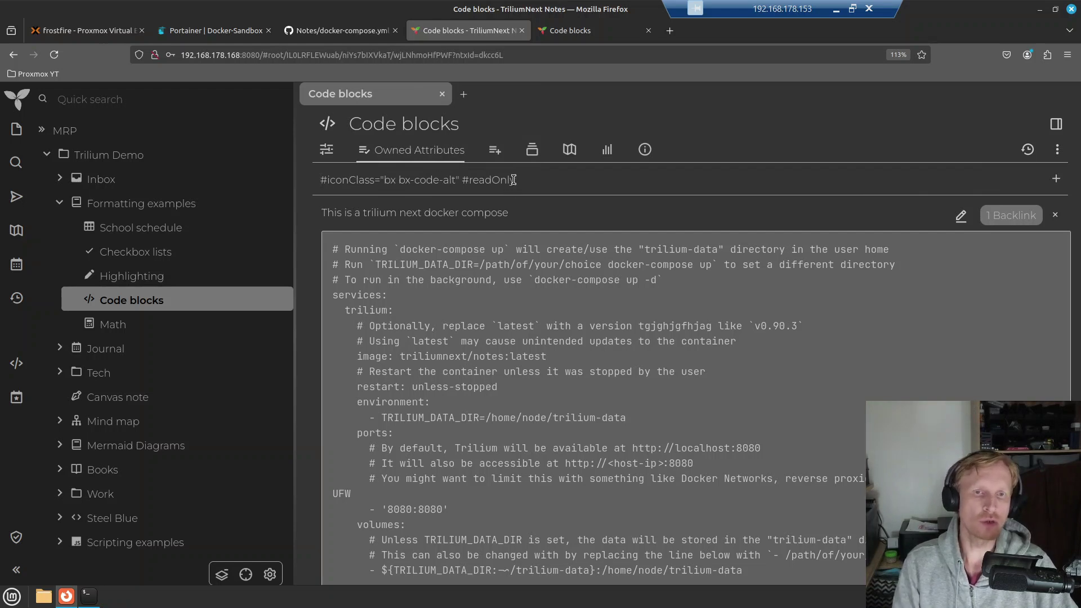
{"action": "key", "text": "ctrl+shift+Left"}
{"action": "key", "text": "ctrl+shift+Left"}
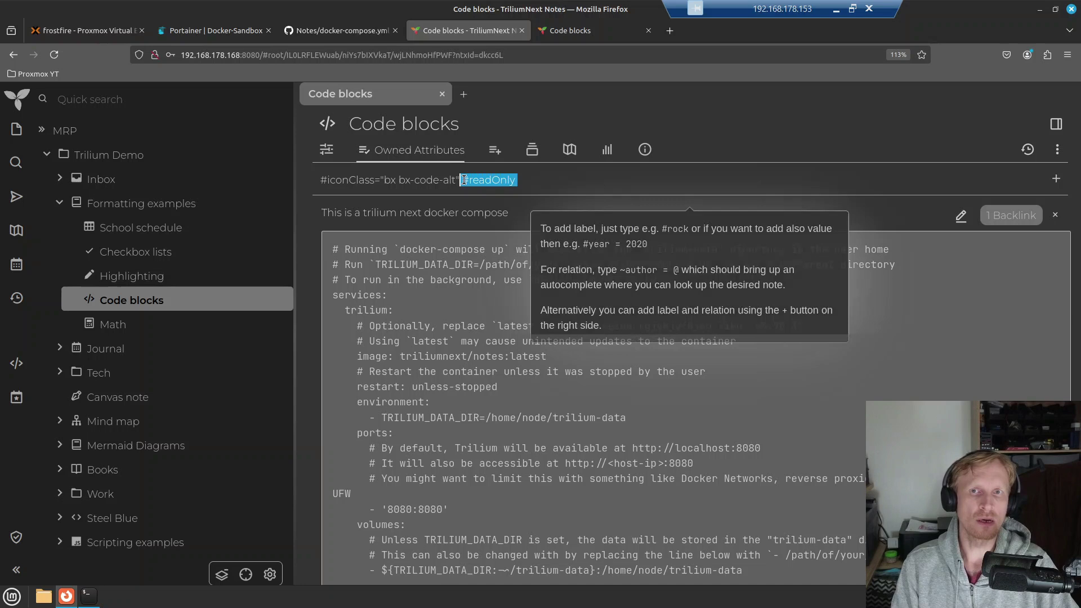
{"action": "key", "text": "Left"}
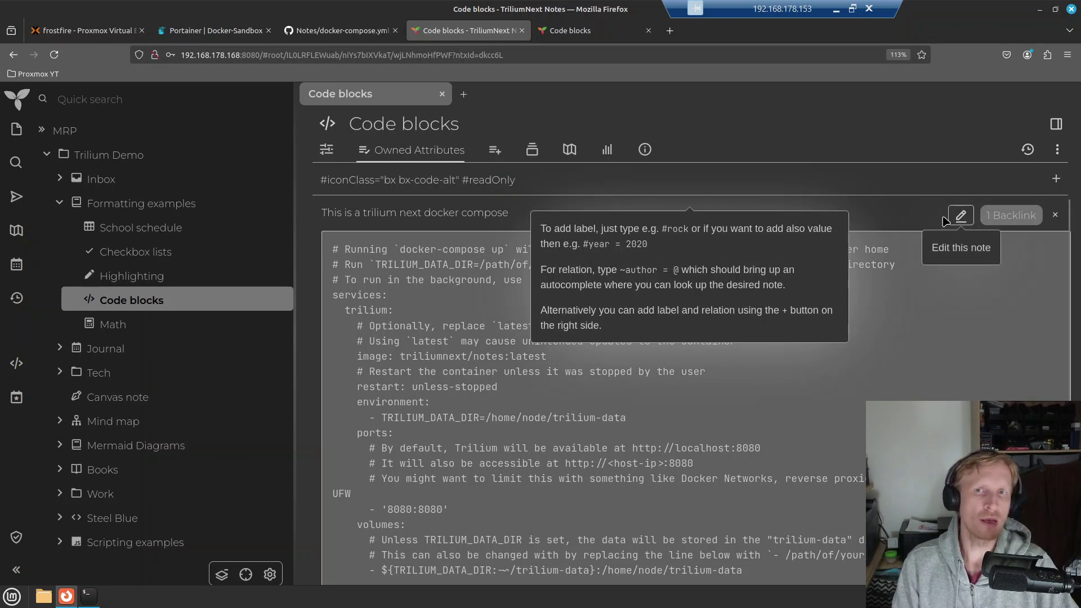
{"action": "left_click", "coordinate": [326, 149]}
{"action": "left_click", "coordinate": [448, 150]}
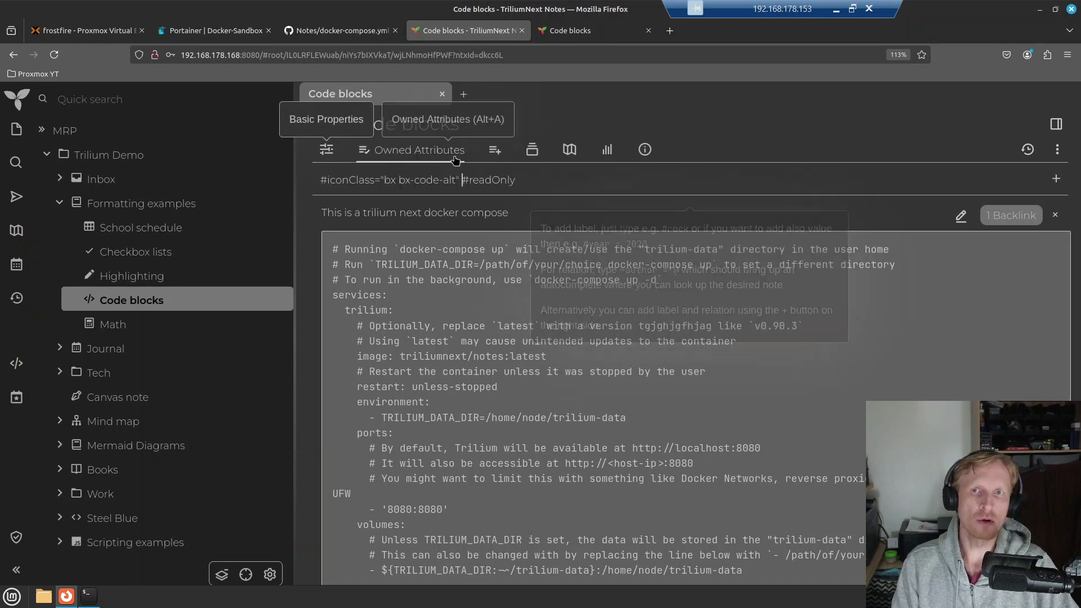
Start a new label with '#' after #readOnly, then abandon the edit
{"action": "left_click", "coordinate": [542, 179]}
{"action": "type", "text": "#"}
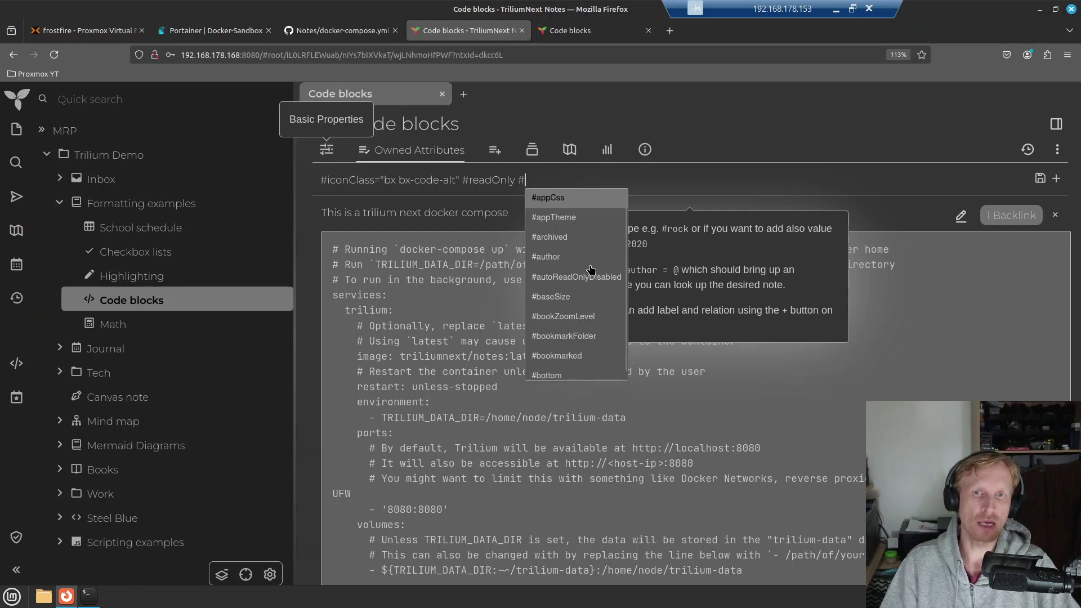
{"action": "scroll", "coordinate": [571, 258], "scroll_direction": "down", "scroll_amount": 1}
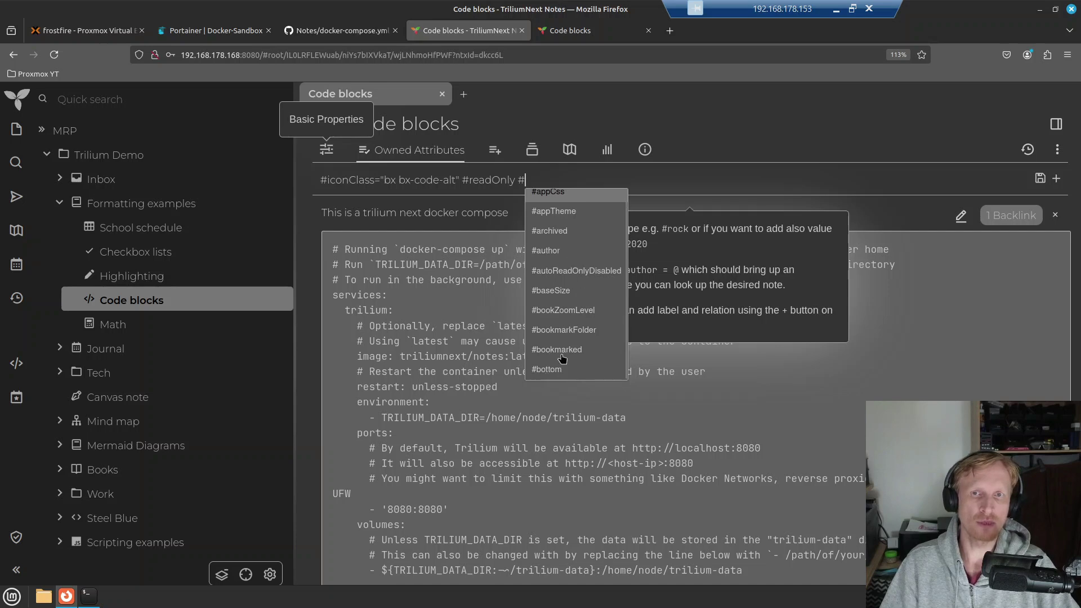
{"action": "key", "text": "Escape"}
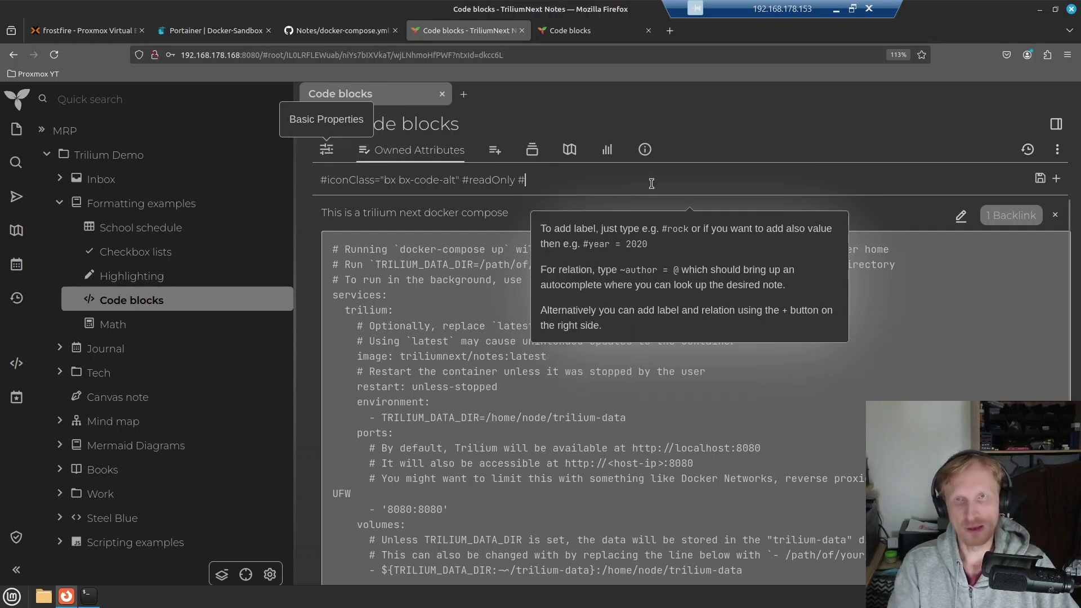
{"action": "key", "text": "BackSpace"}
{"action": "key", "text": "BackSpace"}
View inherited attributes, create a child note 'new note' under Code blocks, then reopen Code blocks
{"action": "left_click", "coordinate": [495, 158]}
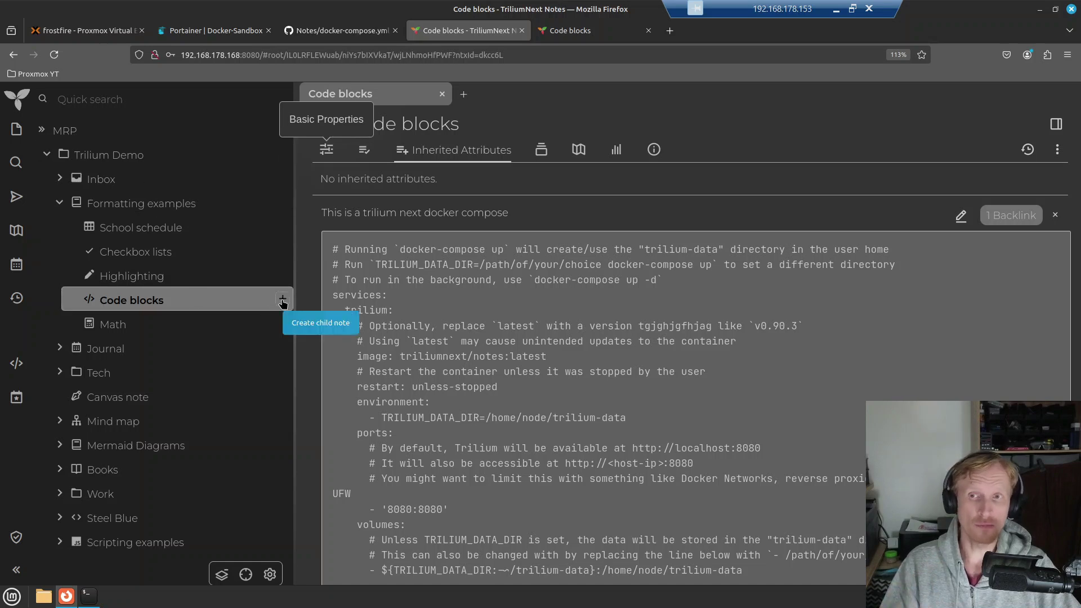
{"action": "left_click", "coordinate": [282, 300]}
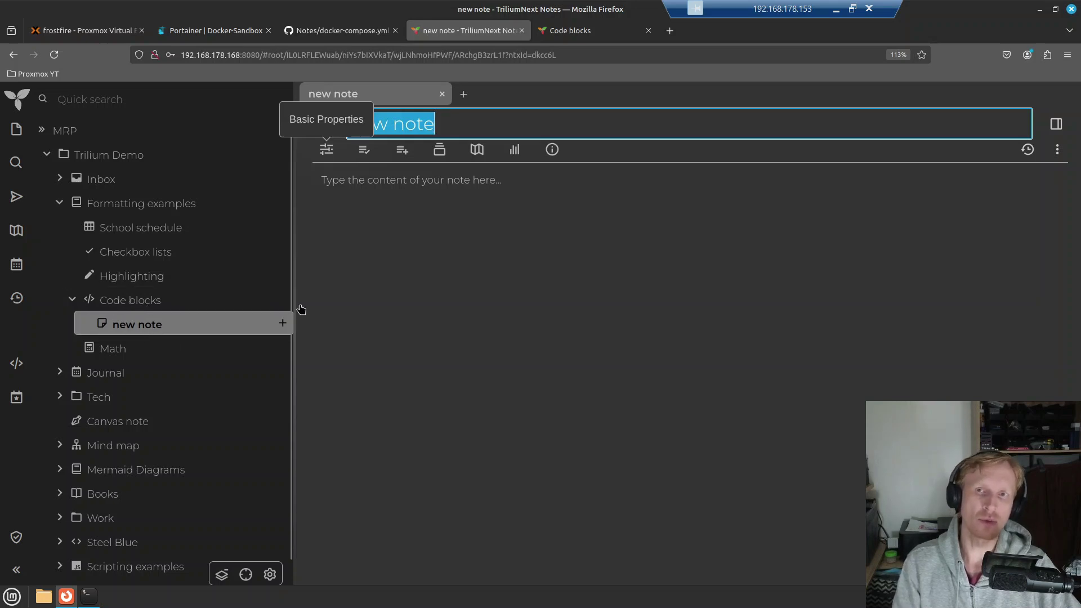
{"action": "key", "text": "Return"}
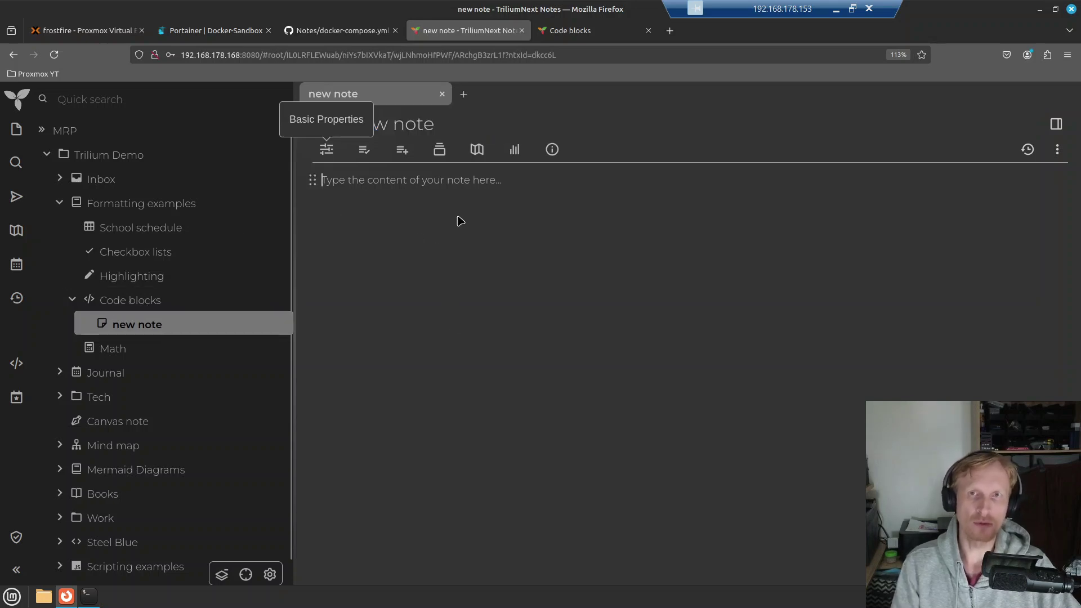
{"action": "left_click", "coordinate": [401, 150]}
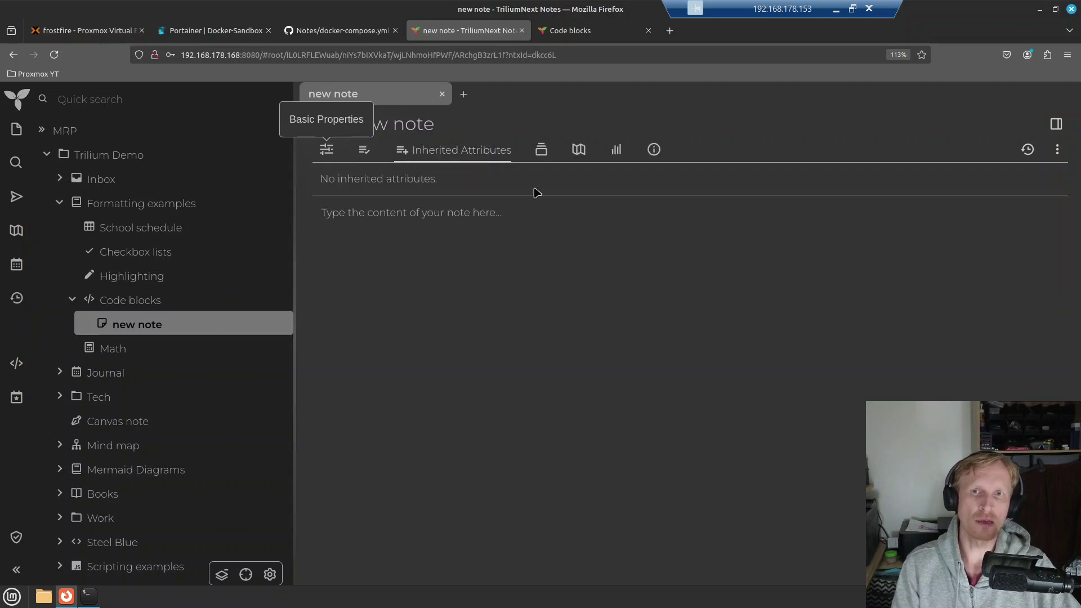
{"action": "left_click", "coordinate": [133, 300]}
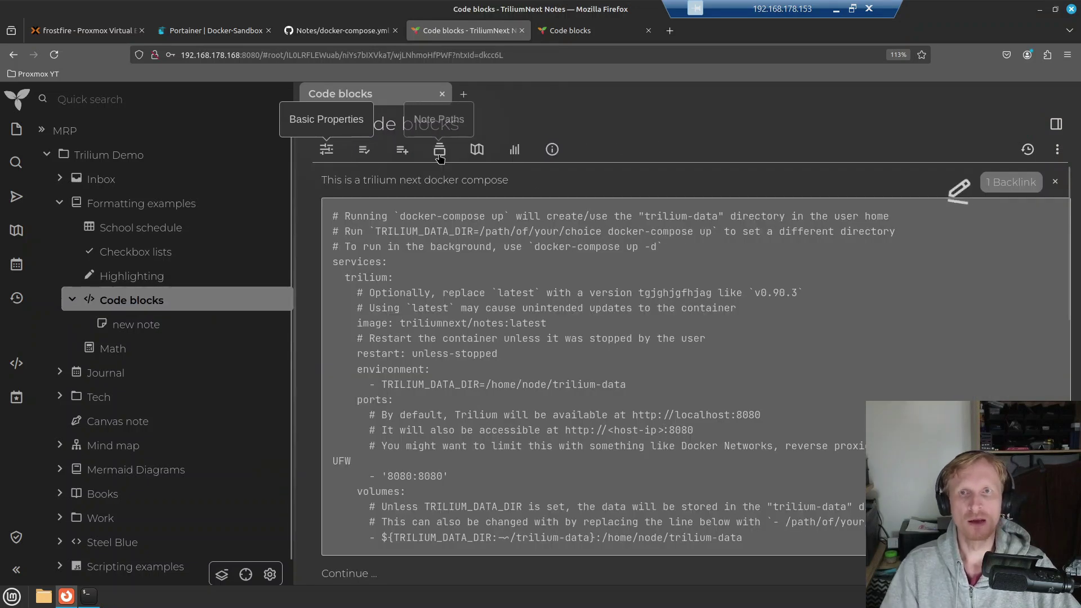
Browse Note Paths and Note Map, then list similar notes like Code Notes, Implementation and Hidden Notes
{"action": "left_click", "coordinate": [440, 158]}
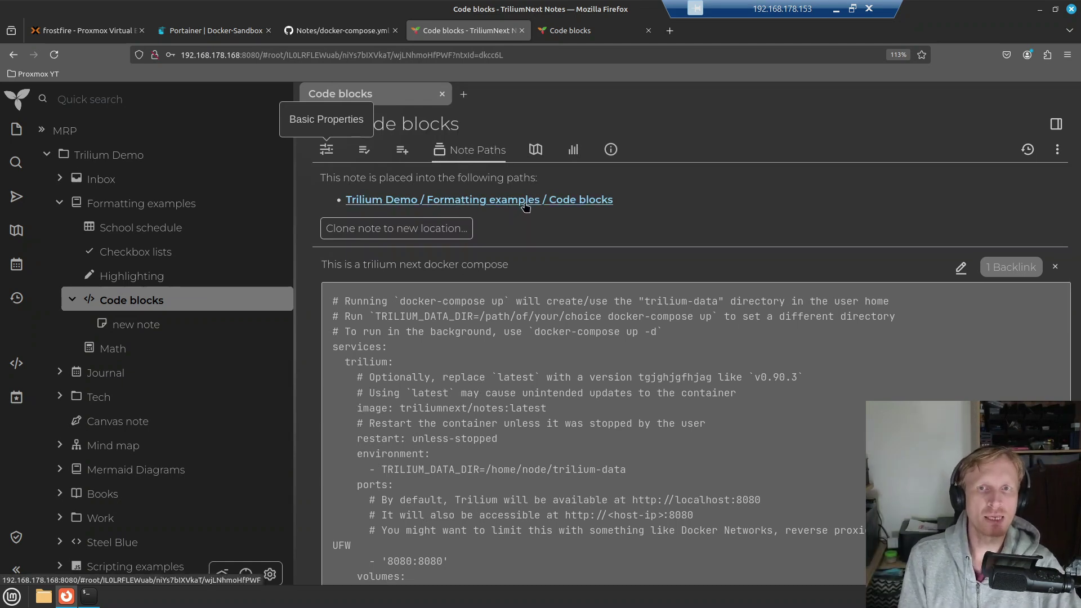
{"action": "left_click", "coordinate": [535, 151]}
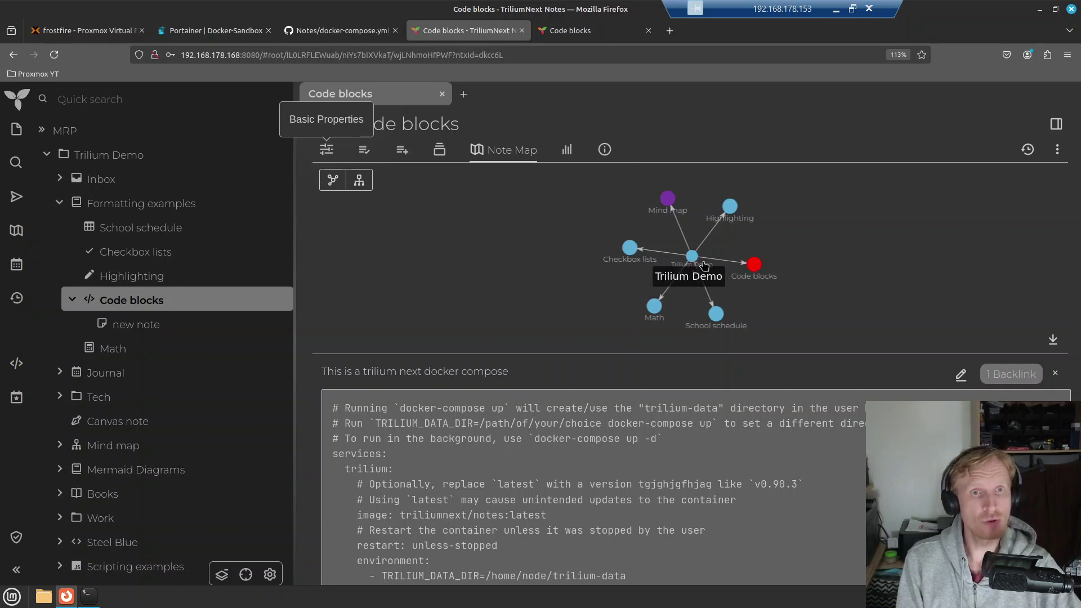
{"action": "left_click", "coordinate": [567, 152]}
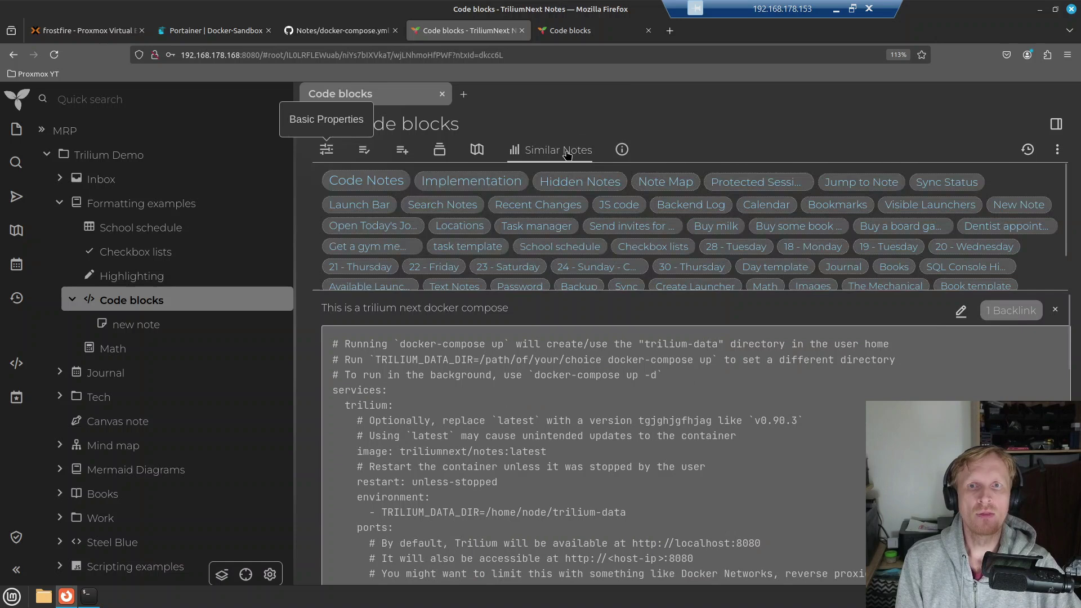
{"action": "scroll", "coordinate": [755, 237], "scroll_direction": "down", "scroll_amount": 1}
{"action": "mouse_move", "coordinate": [760, 256]}
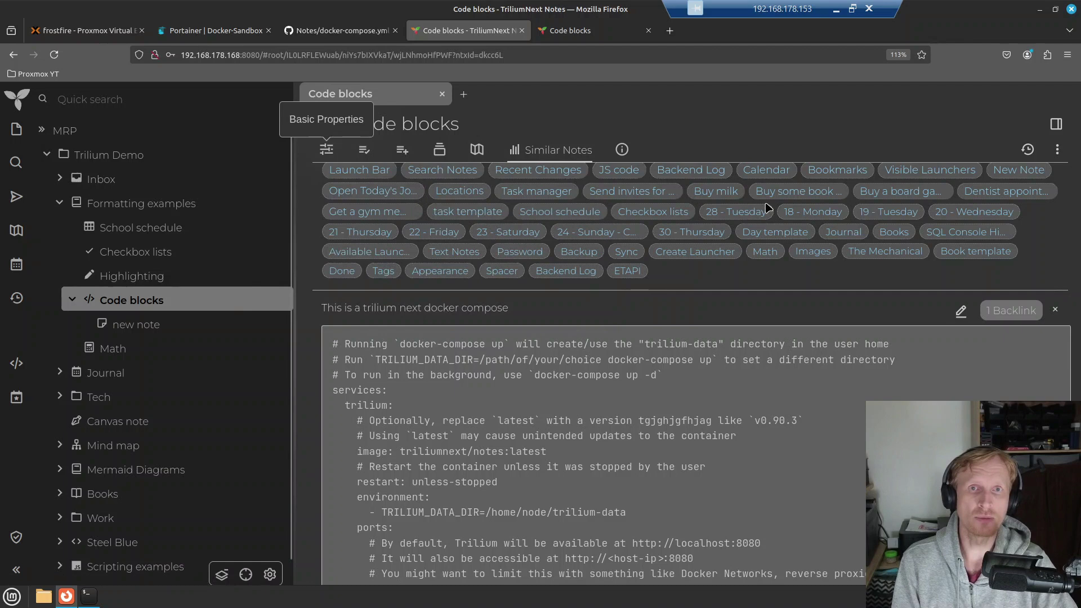
{"action": "scroll", "coordinate": [771, 245], "scroll_direction": "up", "scroll_amount": 1}
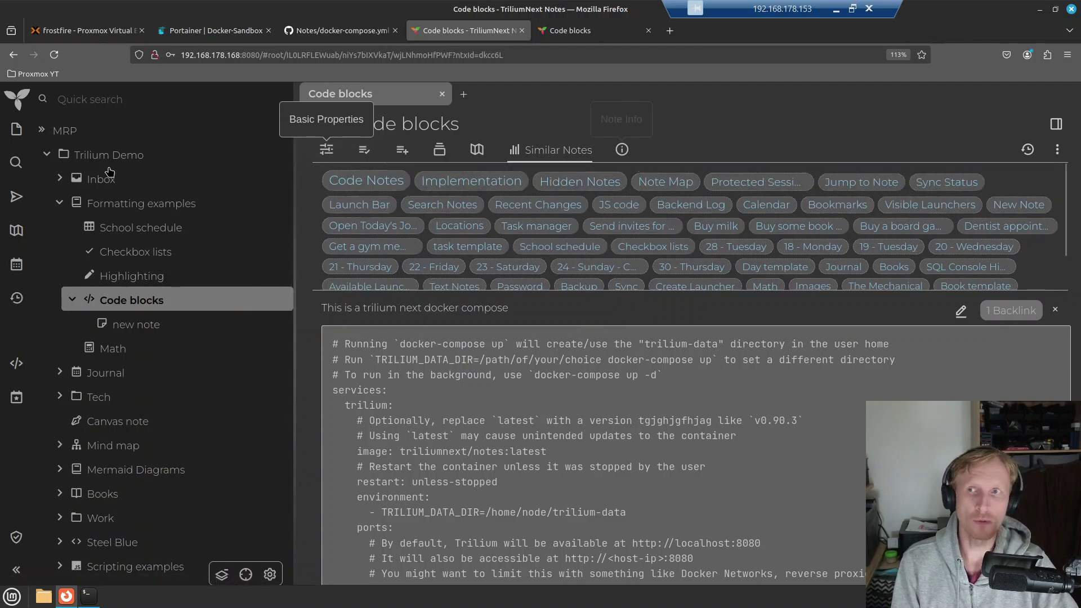
Check the Code blocks Note Info, showing 1 KiB across 2 notes
{"action": "left_click", "coordinate": [621, 149]}
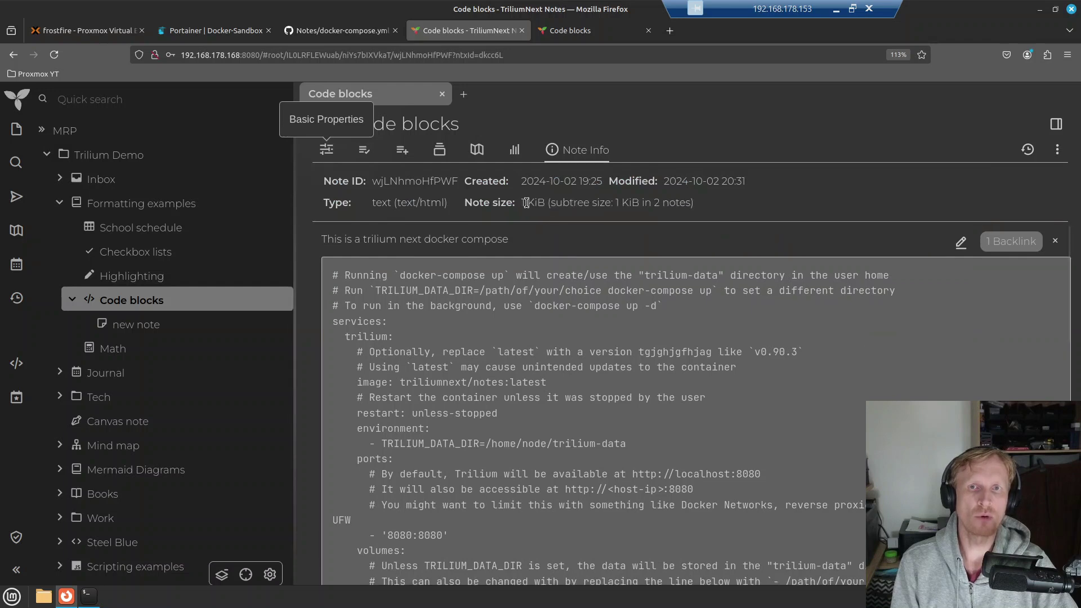
{"action": "left_click_drag", "start_coordinate": [559, 201], "coordinate": [691, 202]}
{"action": "left_click", "coordinate": [646, 202]}
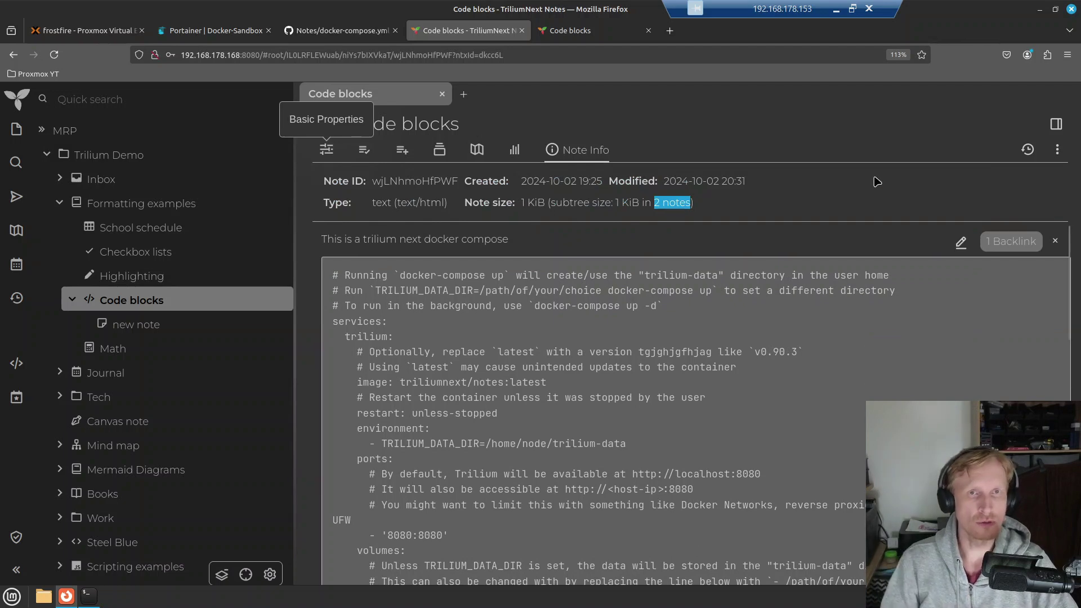
Save several revisions of the Code blocks note from the three-dot note menu
{"action": "left_click", "coordinate": [1053, 157]}
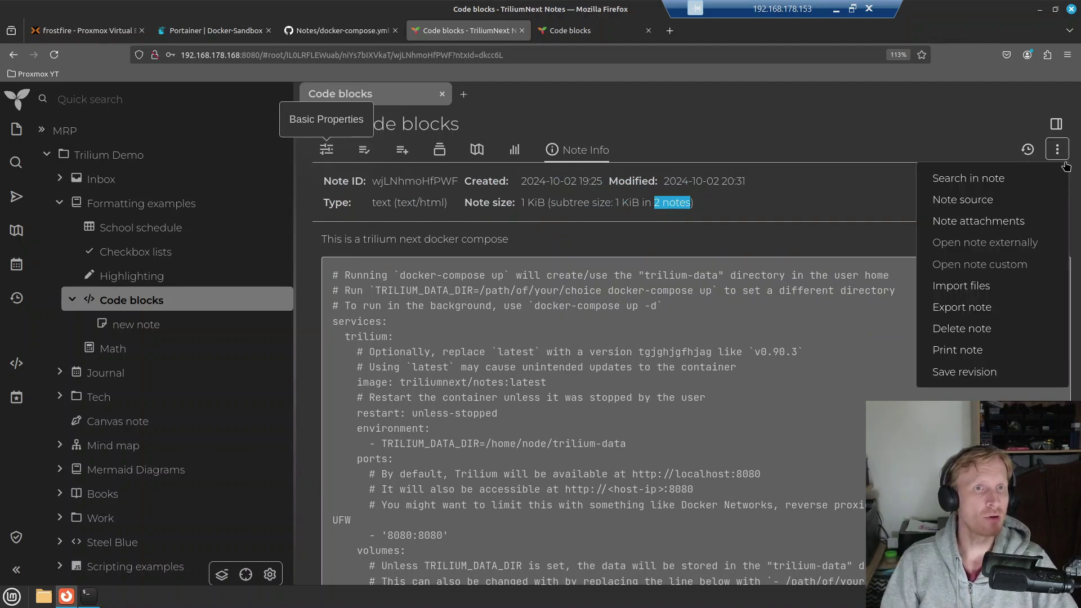
{"action": "left_click", "coordinate": [978, 377]}
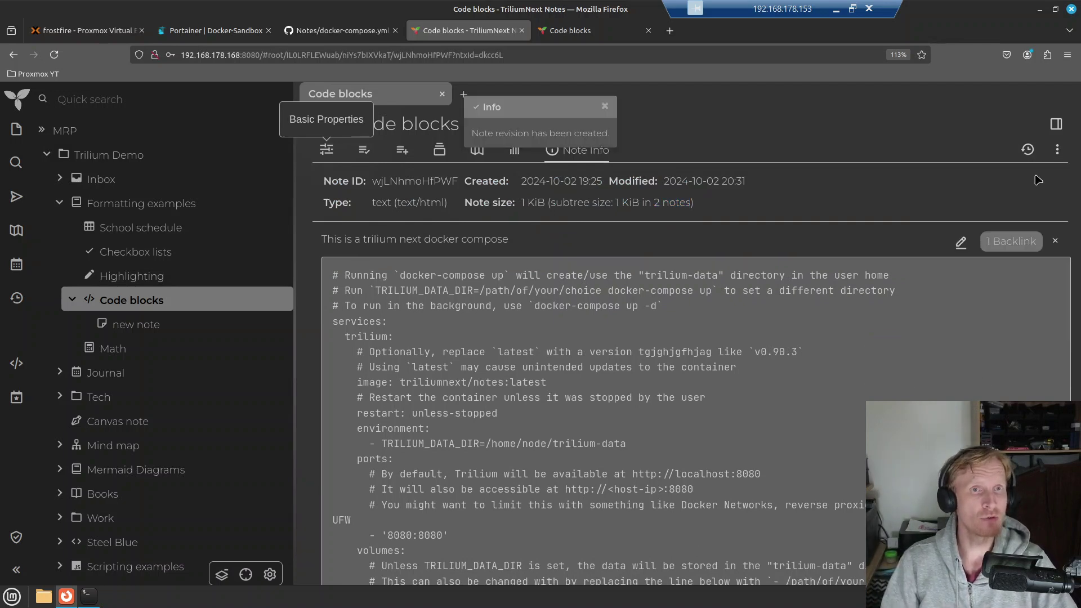
{"action": "left_click", "coordinate": [1058, 149]}
{"action": "left_click", "coordinate": [980, 371]}
{"action": "left_click", "coordinate": [1057, 150]}
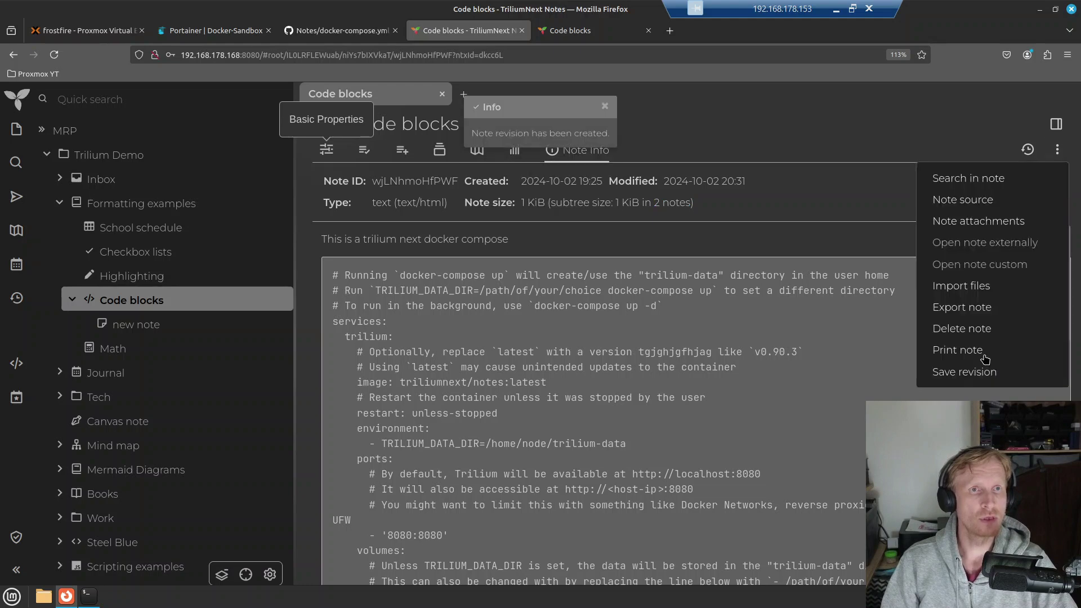
{"action": "left_click", "coordinate": [973, 373]}
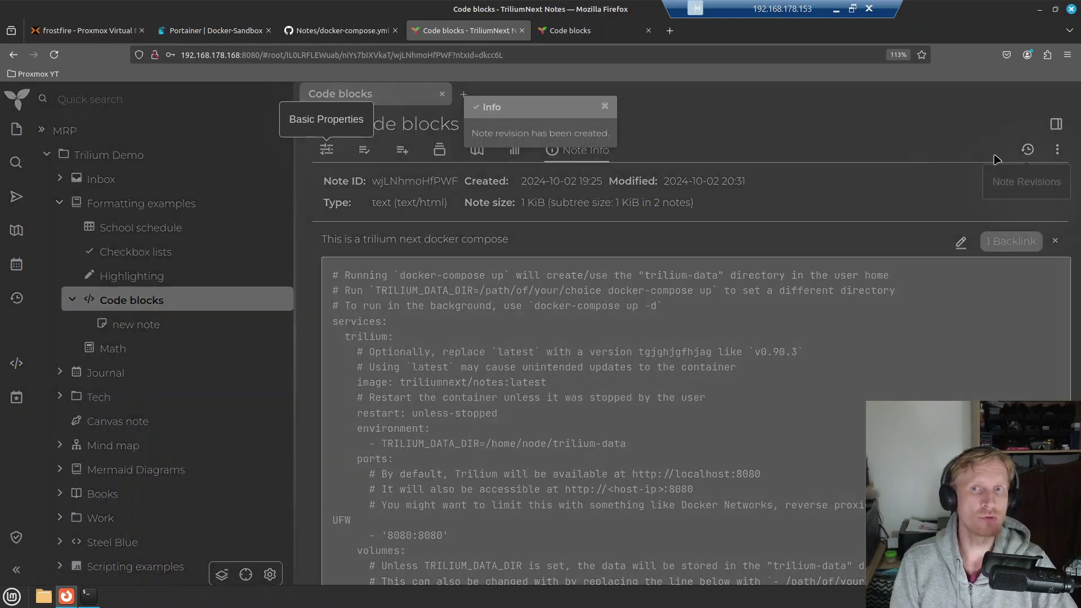
Browse the first, second and third saved revisions of Code blocks in the revision history
{"action": "left_click", "coordinate": [1028, 149]}
{"action": "left_click", "coordinate": [282, 194]}
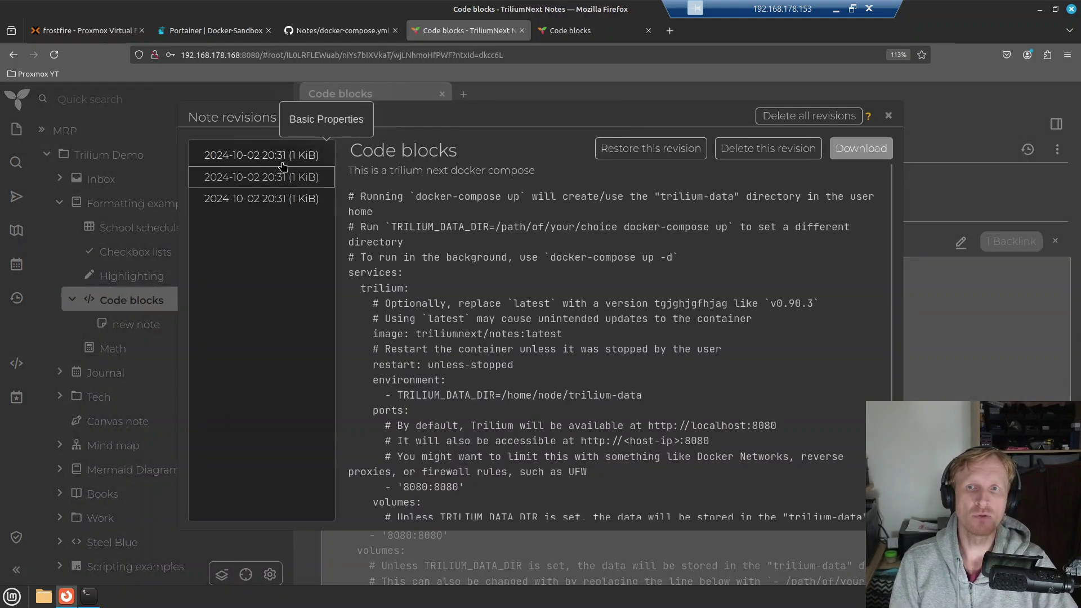
{"action": "left_click", "coordinate": [281, 161]}
{"action": "left_click", "coordinate": [282, 176]}
{"action": "left_click", "coordinate": [283, 199]}
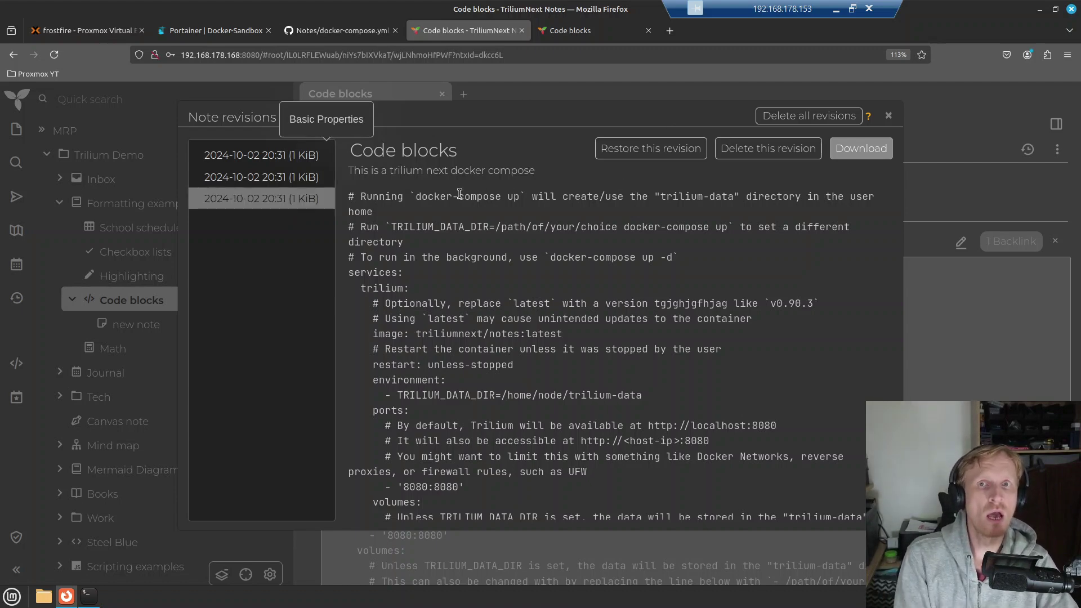
{"action": "left_click", "coordinate": [888, 117]}
Go to the child note 'new note' and show its Basic Properties
{"action": "key", "text": "ctrl+a"}
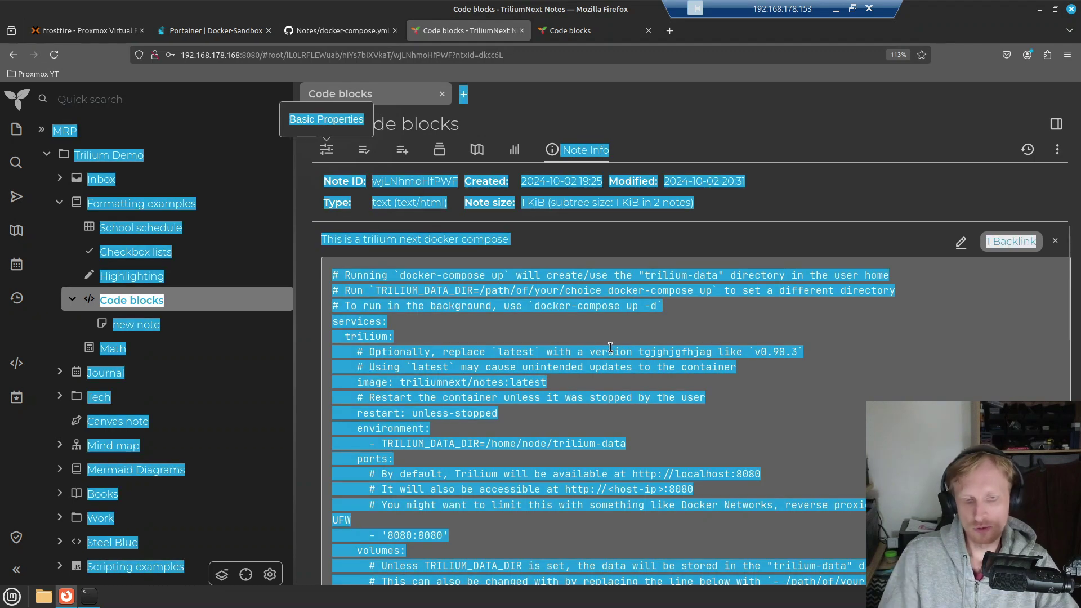
{"action": "key", "text": "alt+Left"}
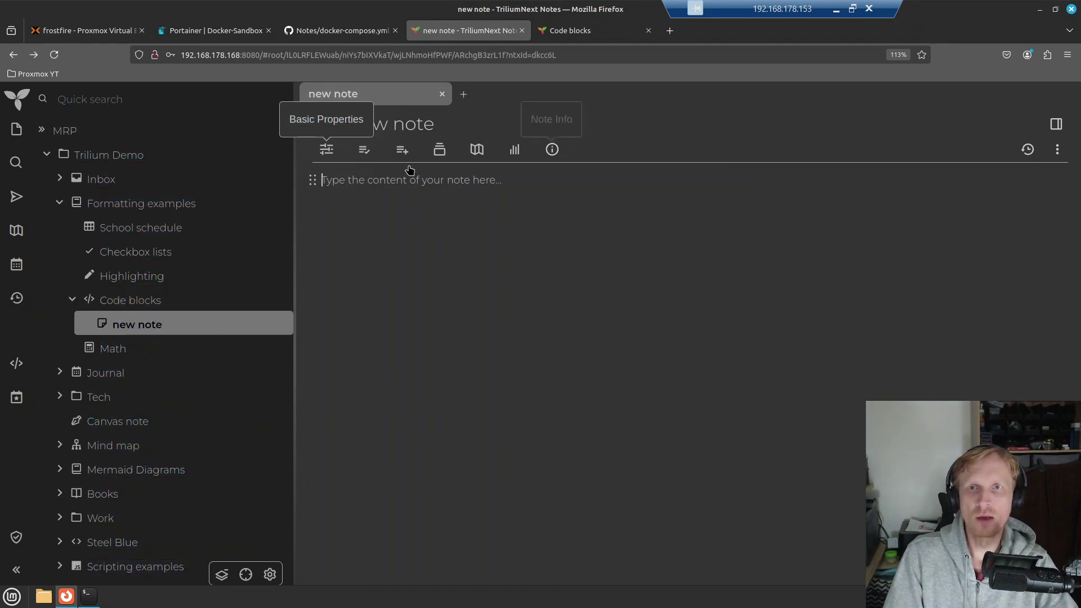
{"action": "left_click", "coordinate": [332, 153]}
Change new note's type to Canvas and draw a rounded rectangle on it
{"action": "left_click", "coordinate": [401, 180]}
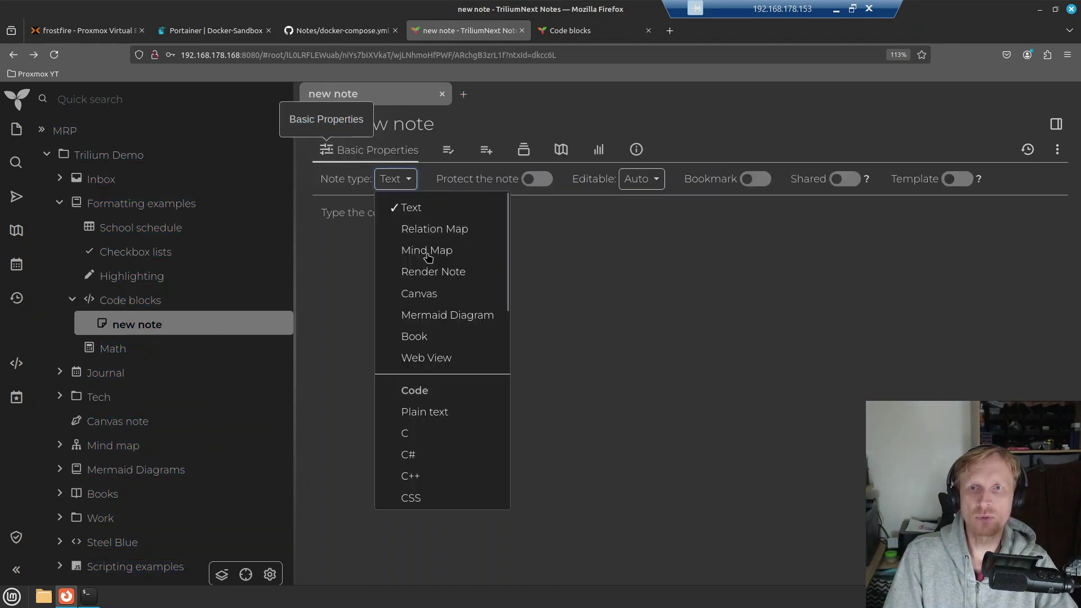
{"action": "left_click", "coordinate": [432, 296]}
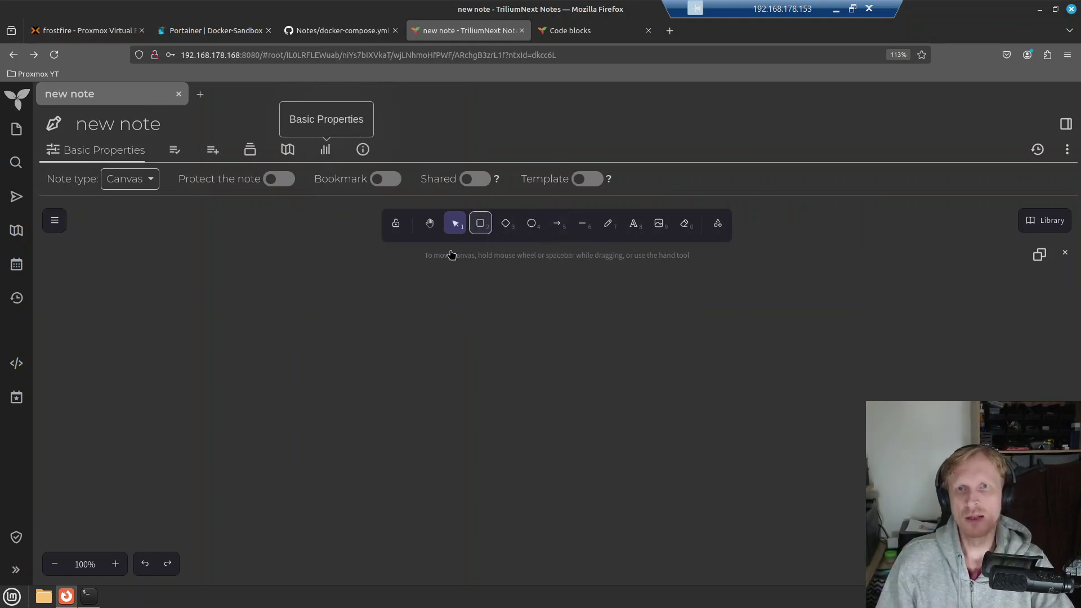
{"action": "key", "text": "r"}
{"action": "left_click_drag", "start_coordinate": [258, 288], "coordinate": [349, 378]}
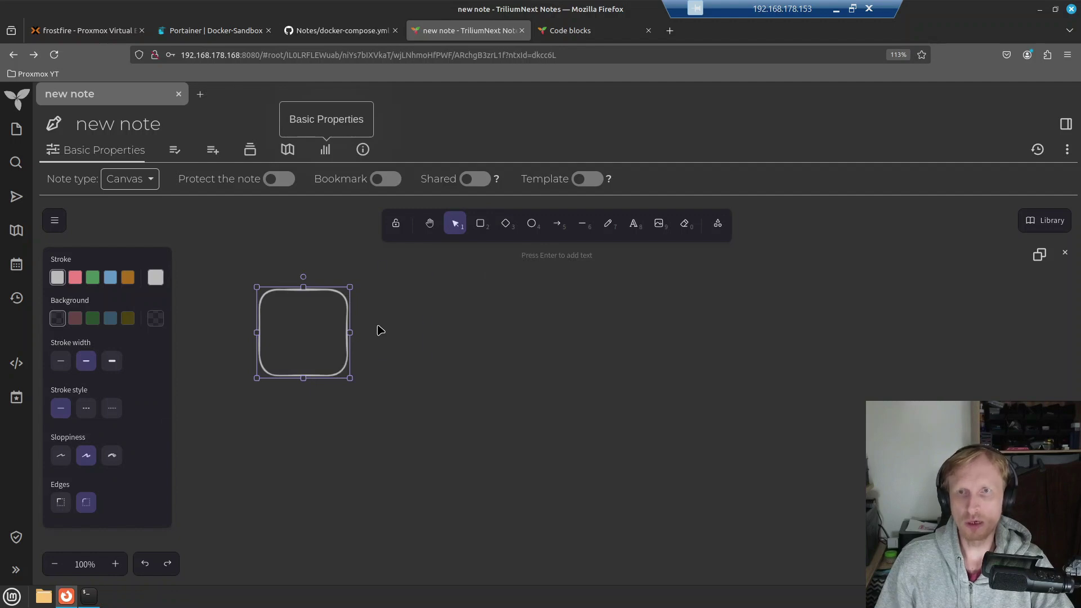
Duplicate the box into three rounded rectangles and space them evenly in a row
{"action": "key", "text": "ctrl+c"}
{"action": "key", "text": "ctrl+v"}
{"action": "key", "text": "ctrl+v"}
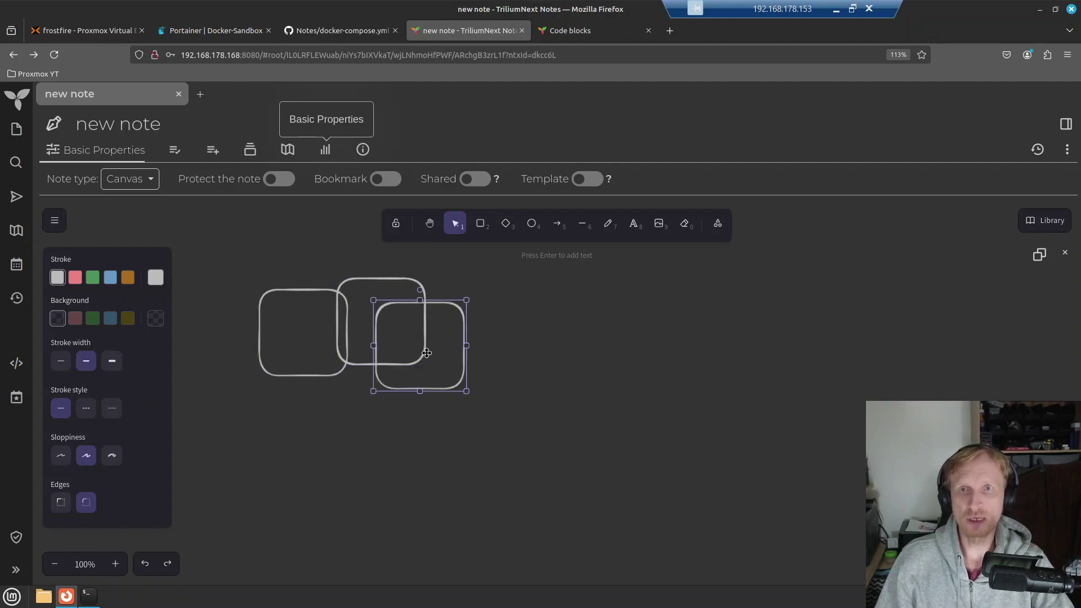
{"action": "left_click_drag", "start_coordinate": [467, 333], "coordinate": [566, 322]}
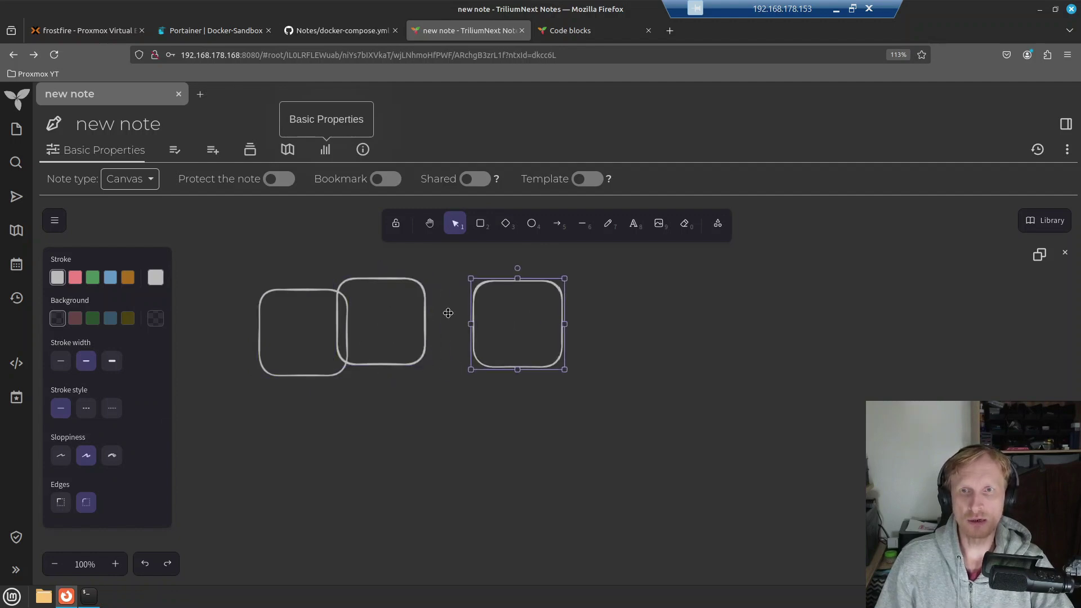
{"action": "left_click", "coordinate": [426, 318]}
{"action": "key", "text": "ctrl+d"}
{"action": "key", "text": "Right"}
{"action": "key", "text": "Right"}
{"action": "key", "text": "Right"}
{"action": "key", "text": "Right"}
{"action": "key", "text": "Right"}
{"action": "key", "text": "Right"}
{"action": "key", "text": "Right"}
{"action": "key", "text": "Right"}
{"action": "key", "text": "Right"}
{"action": "key", "text": "Right"}
{"action": "key", "text": "Right"}
{"action": "key", "text": "Right"}
{"action": "key", "text": "Right"}
{"action": "key", "text": "Right"}
{"action": "key", "text": "Right"}
{"action": "key", "text": "Right"}
{"action": "key", "text": "Right"}
{"action": "key", "text": "Right"}
{"action": "key", "text": "Right"}
{"action": "key", "text": "Right"}
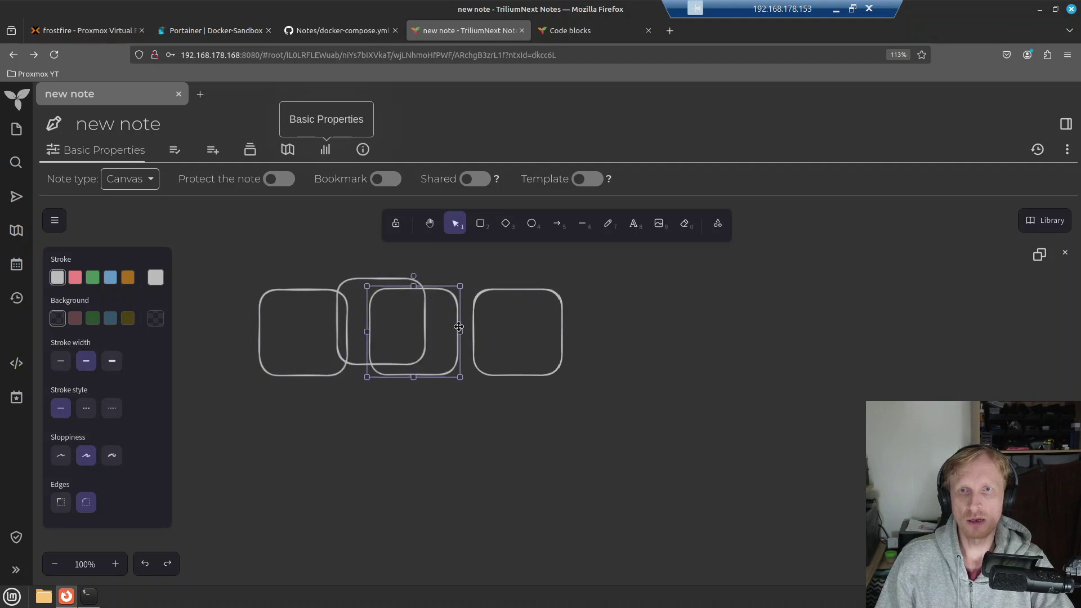
{"action": "key", "text": "Delete"}
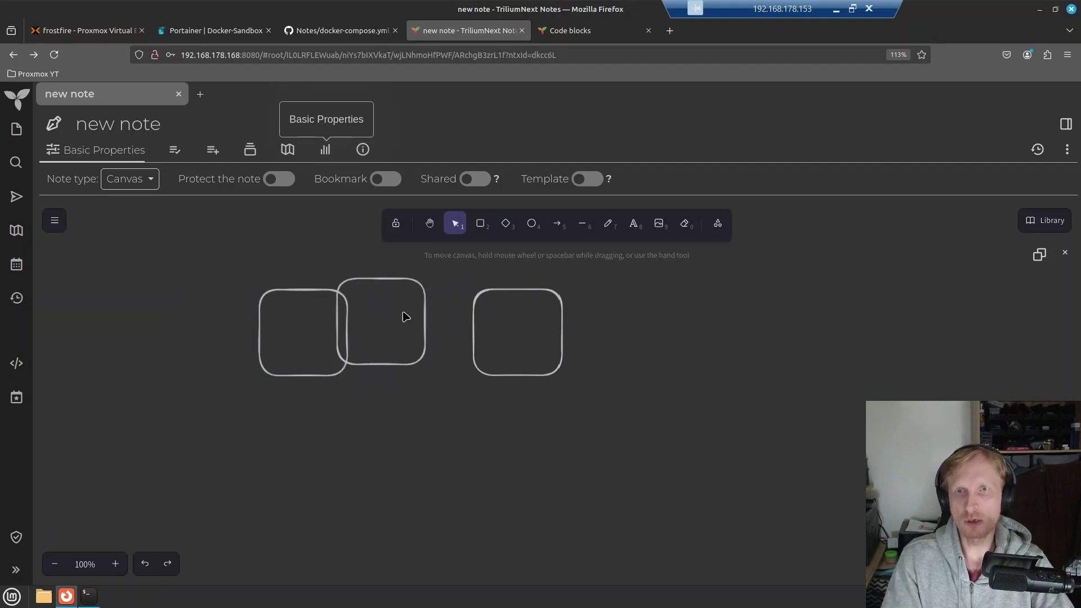
{"action": "left_click", "coordinate": [422, 319]}
{"action": "key", "text": "Right"}
{"action": "key", "text": "Right"}
{"action": "key", "text": "Right"}
{"action": "key", "text": "Right"}
{"action": "key", "text": "Right"}
{"action": "key", "text": "Right"}
{"action": "key", "text": "Right"}
{"action": "key", "text": "Right"}
{"action": "key", "text": "Right"}
{"action": "key", "text": "Right"}
{"action": "key", "text": "Right"}
{"action": "key", "text": "Right"}
{"action": "key", "text": "Right"}
{"action": "key", "text": "Right"}
{"action": "key", "text": "Right"}
{"action": "key", "text": "Right"}
{"action": "key", "text": "Right"}
{"action": "key", "text": "Right"}
{"action": "key", "text": "Right"}
{"action": "key", "text": "Right"}
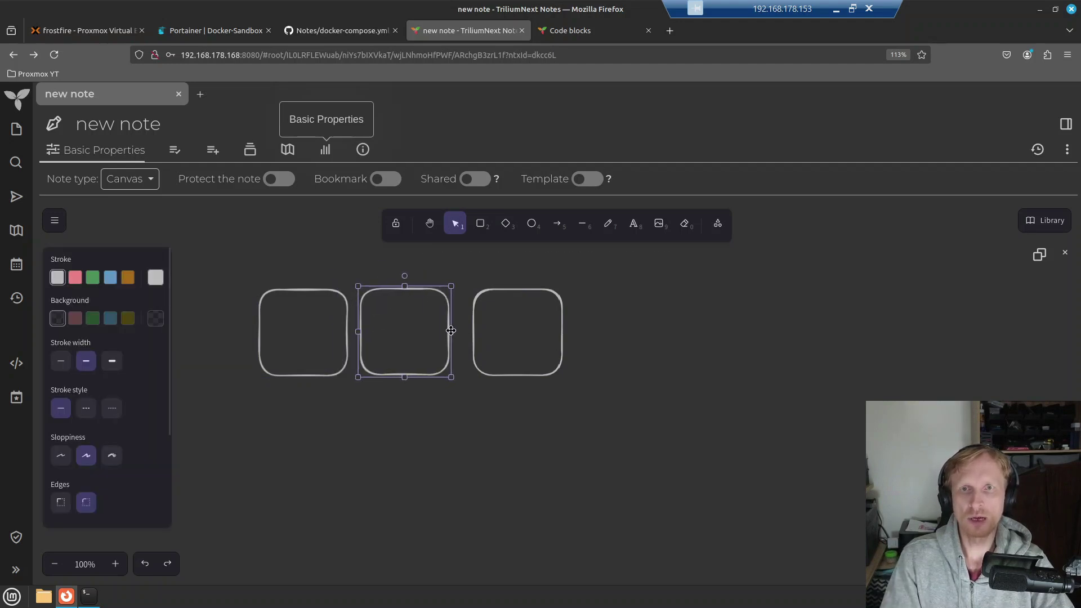
Set freehand strokes to red and draw a green-outlined diamond below the boxes
{"action": "left_click", "coordinate": [608, 223]}
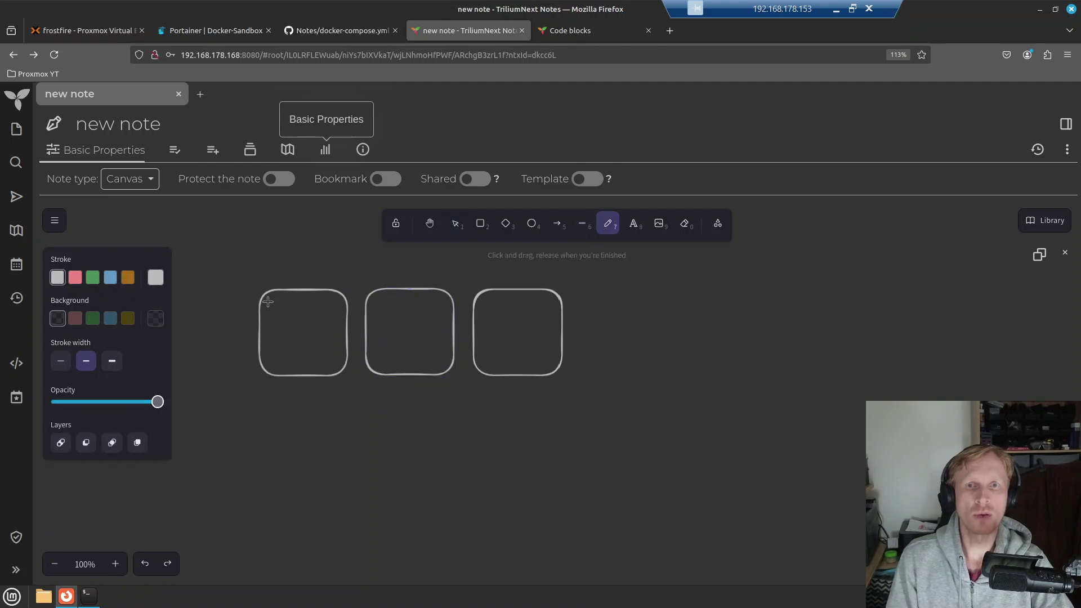
{"action": "left_click", "coordinate": [76, 278]}
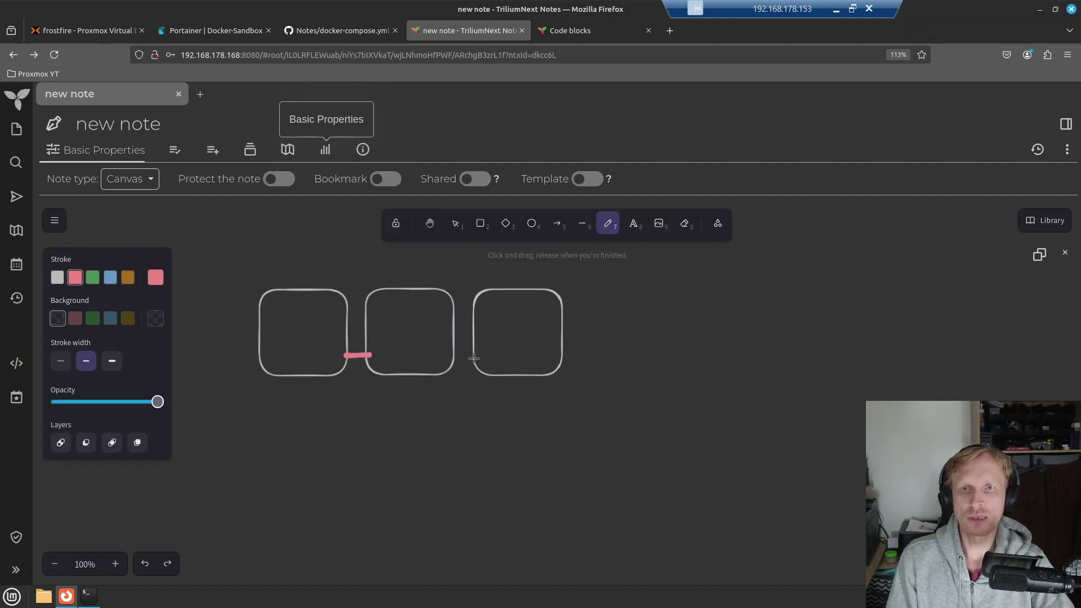
{"action": "left_click", "coordinate": [506, 223]}
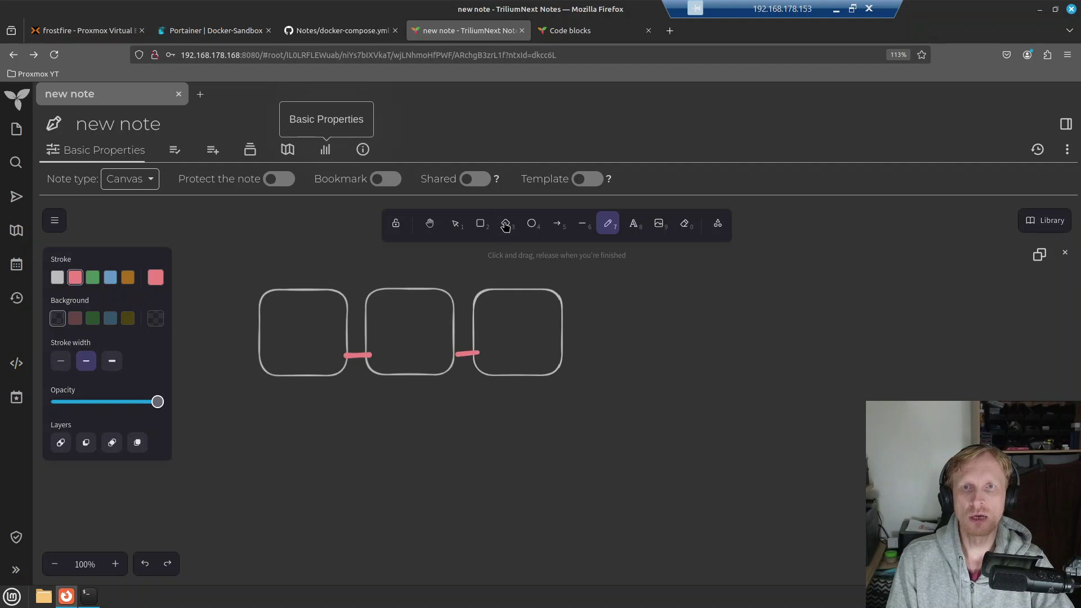
{"action": "mouse_move", "coordinate": [370, 432]}
{"action": "left_mouse_down"}
{"action": "mouse_move", "coordinate": [403, 500]}
{"action": "mouse_move", "coordinate": [484, 552]}
{"action": "left_mouse_up"}
{"action": "left_click", "coordinate": [93, 277]}
Draw green lines from each of the three boxes to the diamond and handwrite 'VM' in the first box
{"action": "left_click", "coordinate": [608, 224]}
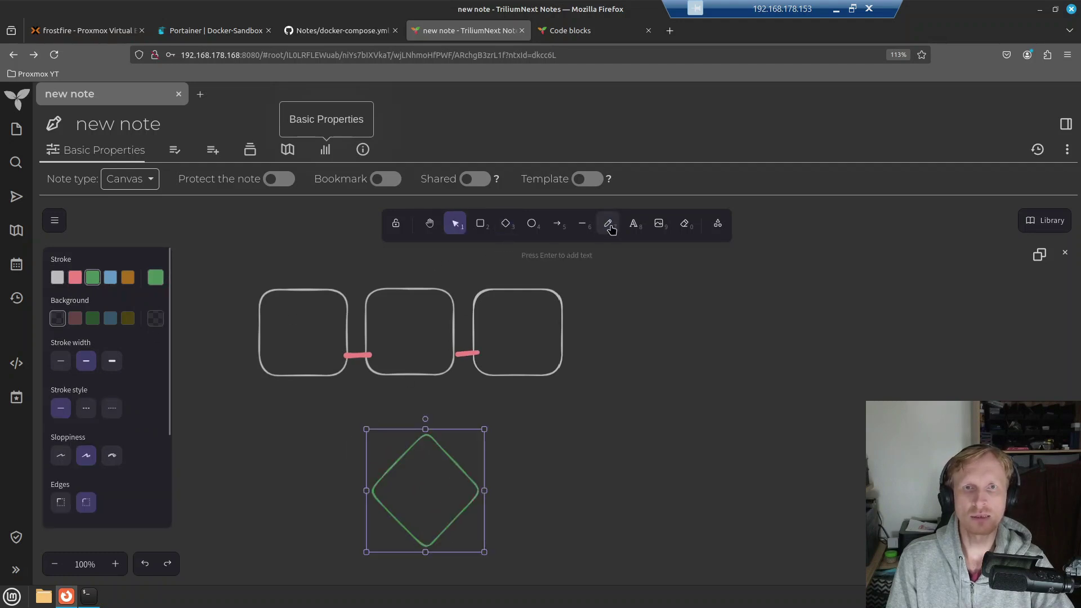
{"action": "left_click_drag", "start_coordinate": [309, 372], "coordinate": [406, 457]}
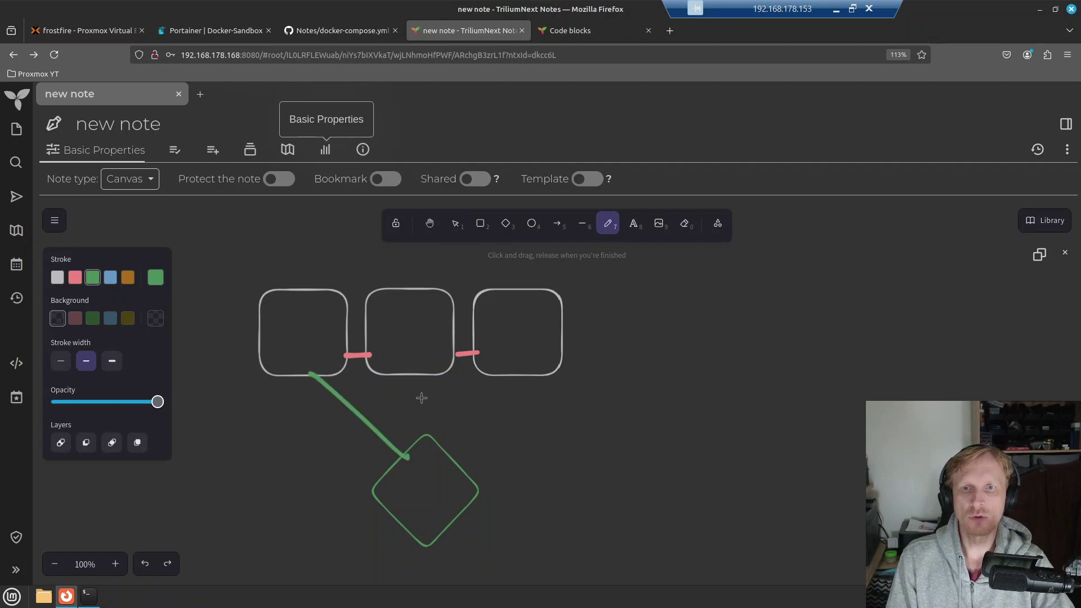
{"action": "left_click_drag", "start_coordinate": [420, 384], "coordinate": [420, 449]}
{"action": "left_click_drag", "start_coordinate": [514, 377], "coordinate": [446, 452]}
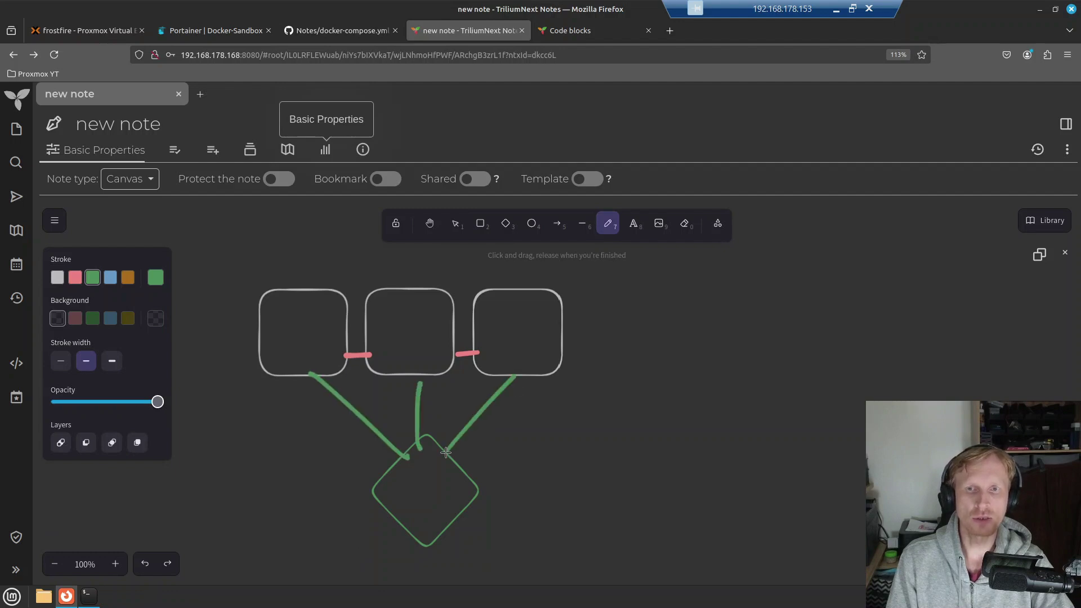
{"action": "mouse_move", "coordinate": [284, 336]}
{"action": "left_mouse_down"}
{"action": "mouse_move", "coordinate": [276, 323]}
{"action": "mouse_move", "coordinate": [321, 339]}
{"action": "mouse_move", "coordinate": [386, 313]}
{"action": "left_mouse_up"}
Add an arrow from the first box to the second and adjust the arrows' positions
{"action": "left_click", "coordinate": [557, 224]}
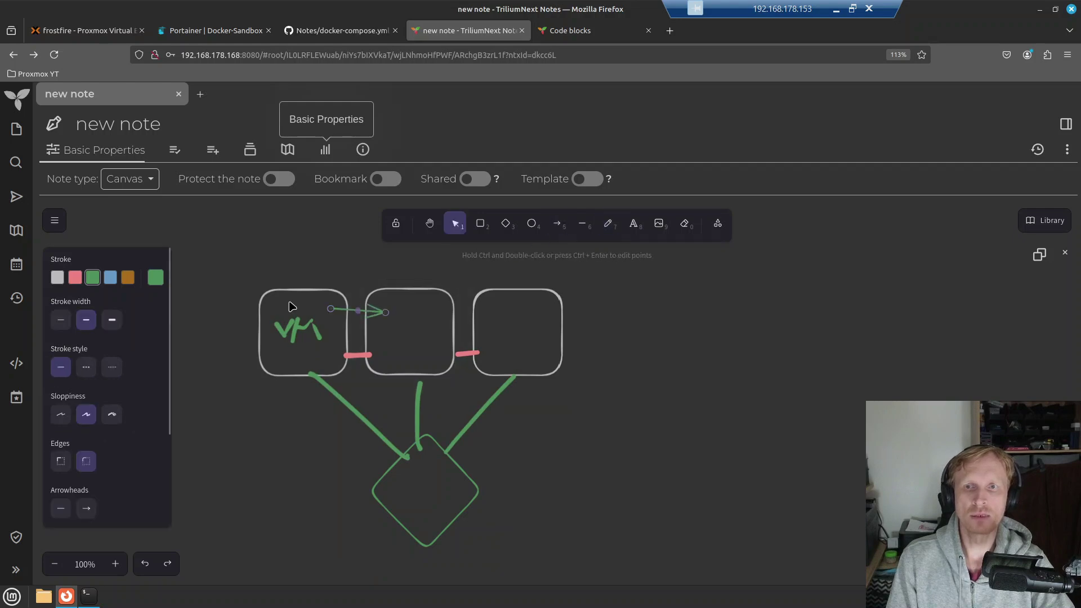
{"action": "left_click", "coordinate": [430, 304]}
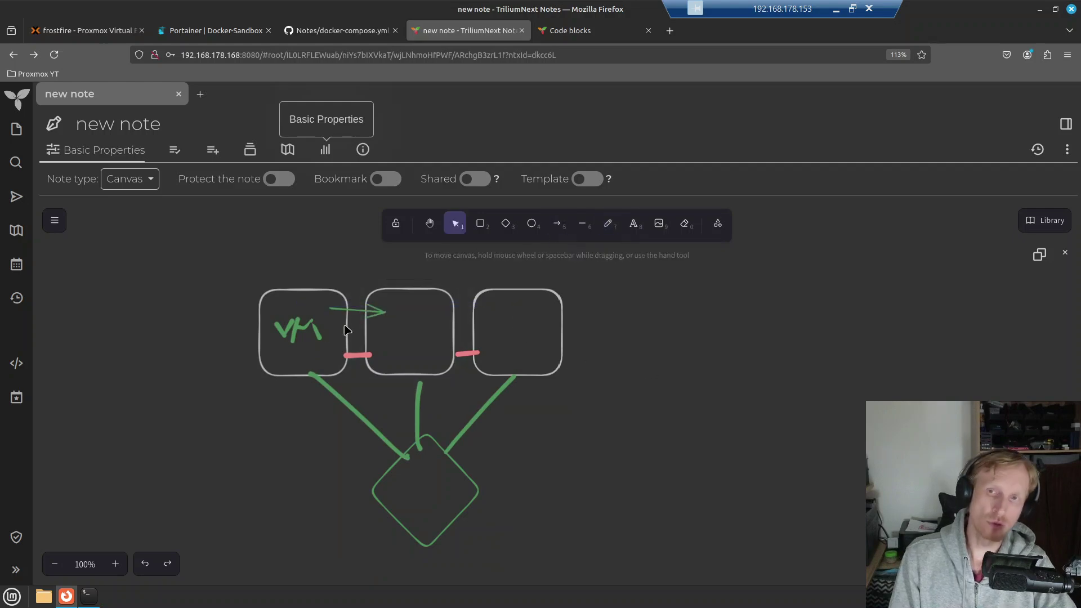
{"action": "left_click", "coordinate": [379, 313]}
{"action": "left_click_drag", "start_coordinate": [378, 313], "coordinate": [531, 333]}
{"action": "left_click_drag", "start_coordinate": [352, 314], "coordinate": [339, 337]}
{"action": "left_click", "coordinate": [785, 423]}
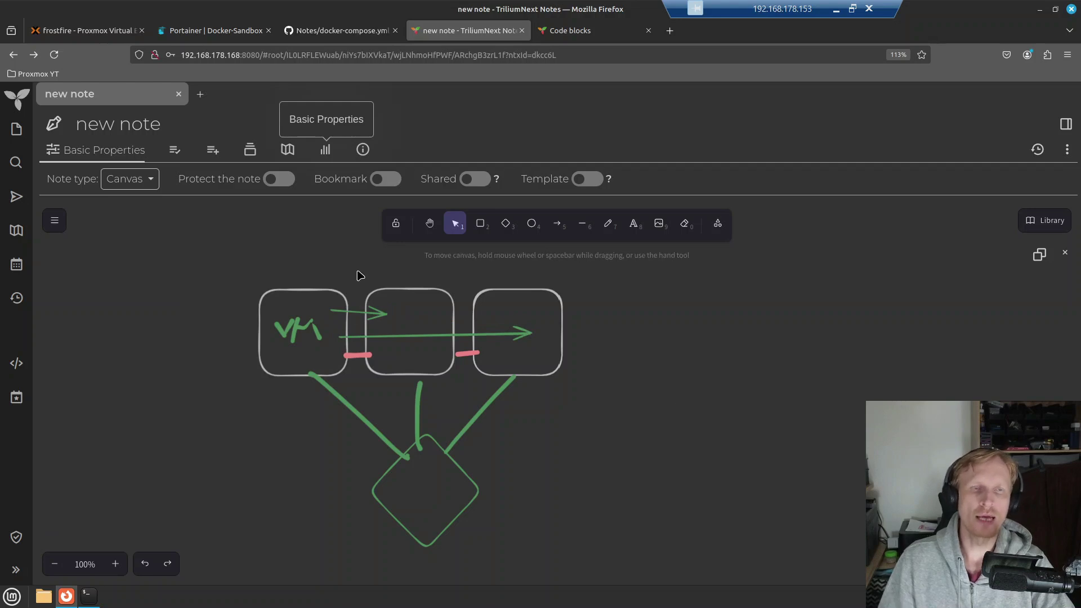
{"action": "left_click", "coordinate": [464, 184]}
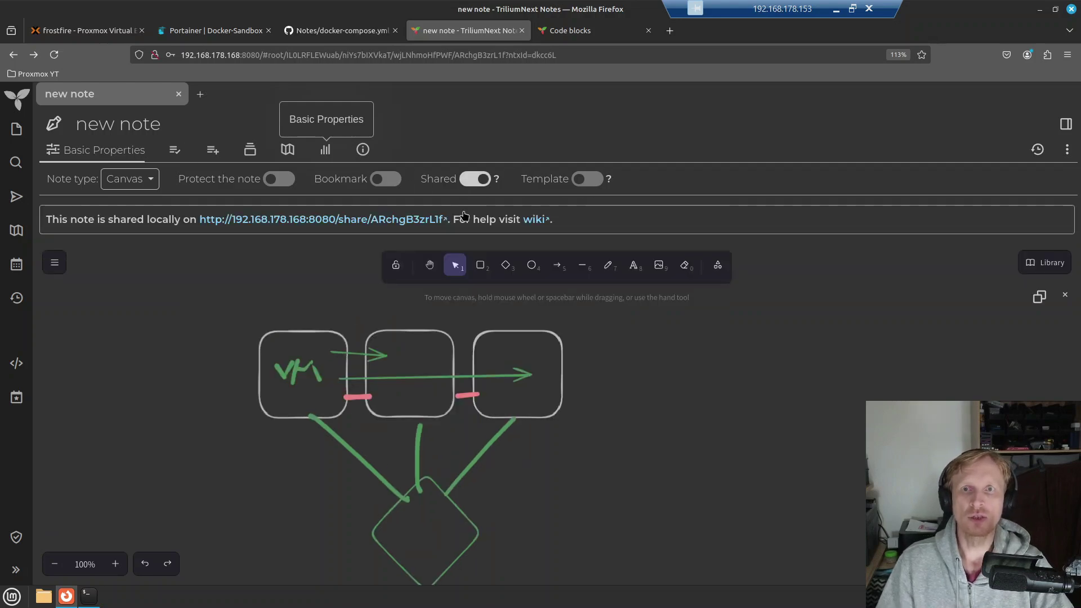
{"action": "left_click", "coordinate": [404, 225]}
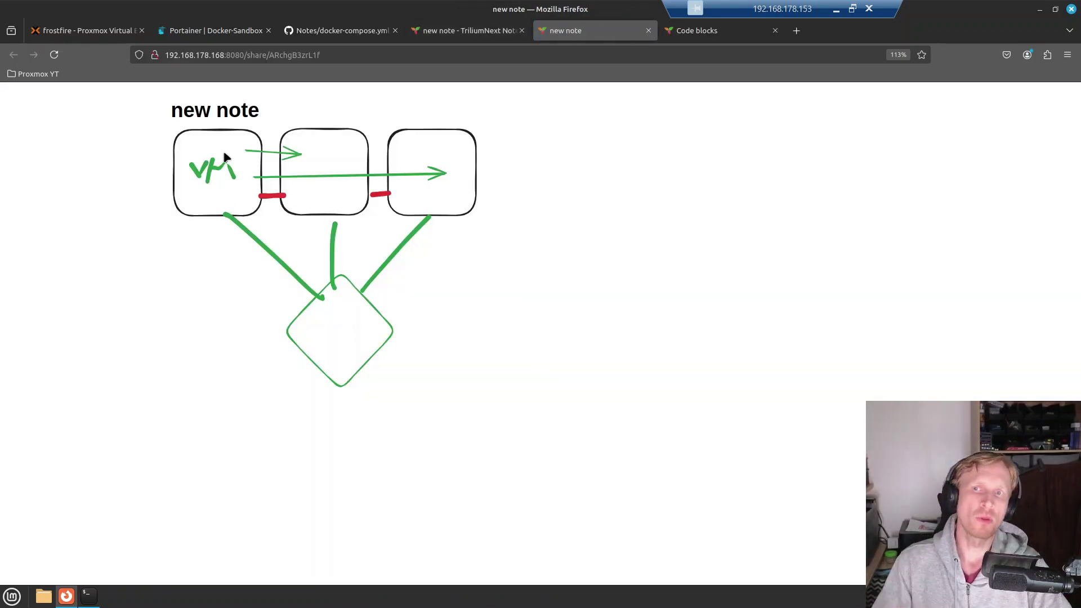
{"action": "left_click", "coordinate": [649, 31]}
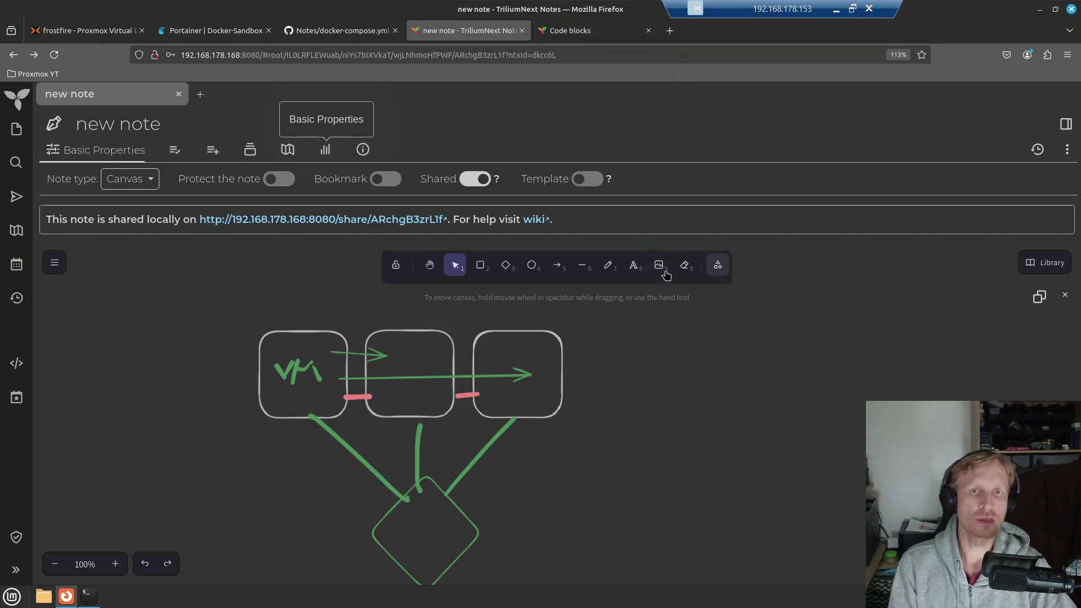
Close the Code blocks tab and show the note tree beside the note
{"action": "left_click", "coordinate": [569, 31]}
{"action": "key", "text": "ctrl+w"}
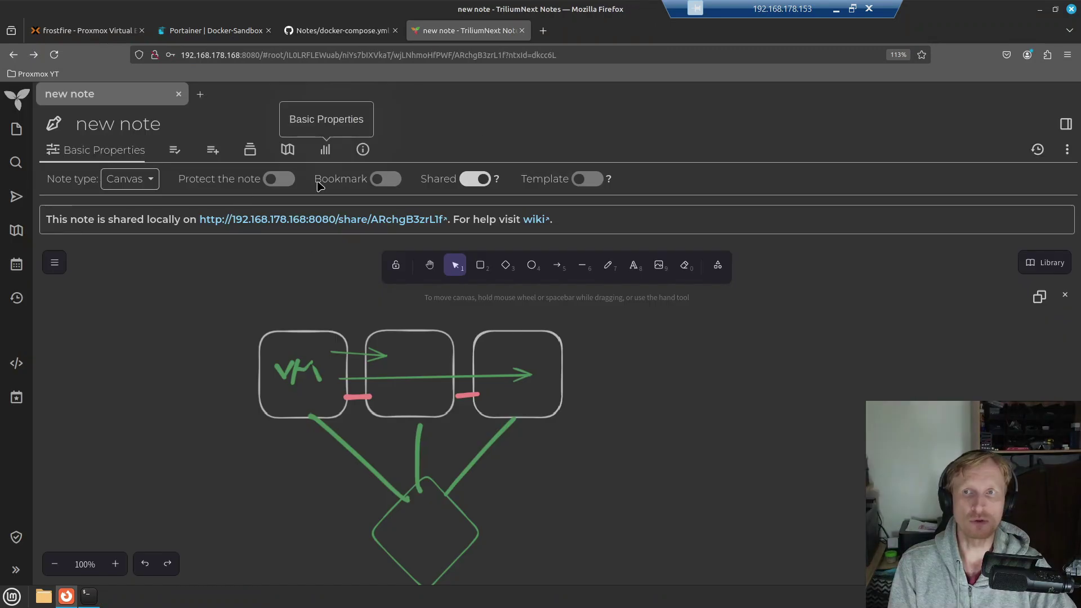
{"action": "left_click", "coordinate": [16, 569]}
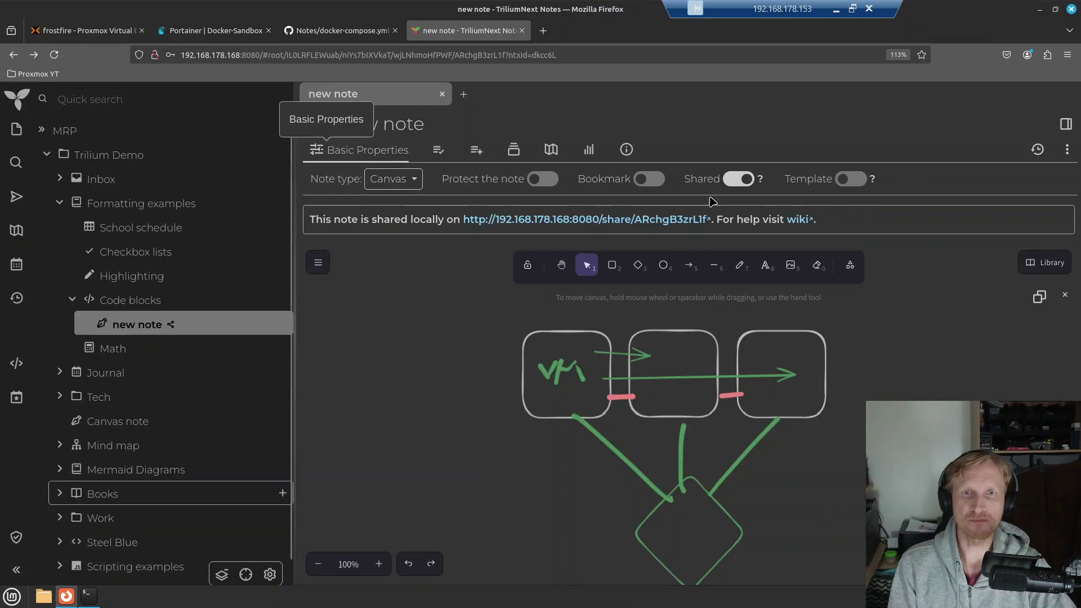
Change the note type from Canvas to Book and confirm the change
{"action": "left_click", "coordinate": [393, 178]}
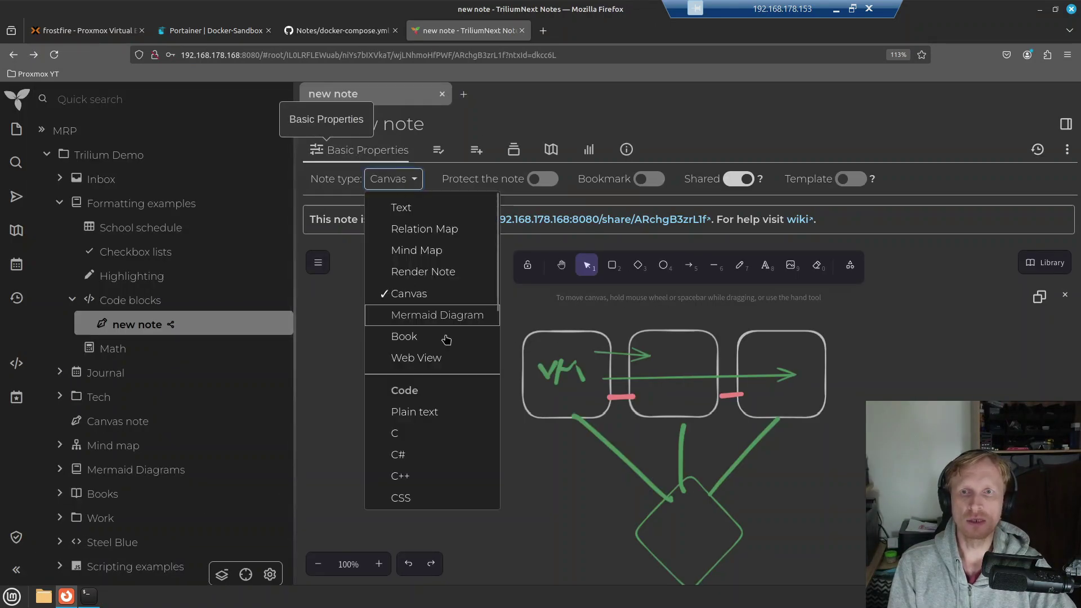
{"action": "left_click", "coordinate": [439, 345]}
{"action": "left_click", "coordinate": [676, 201]}
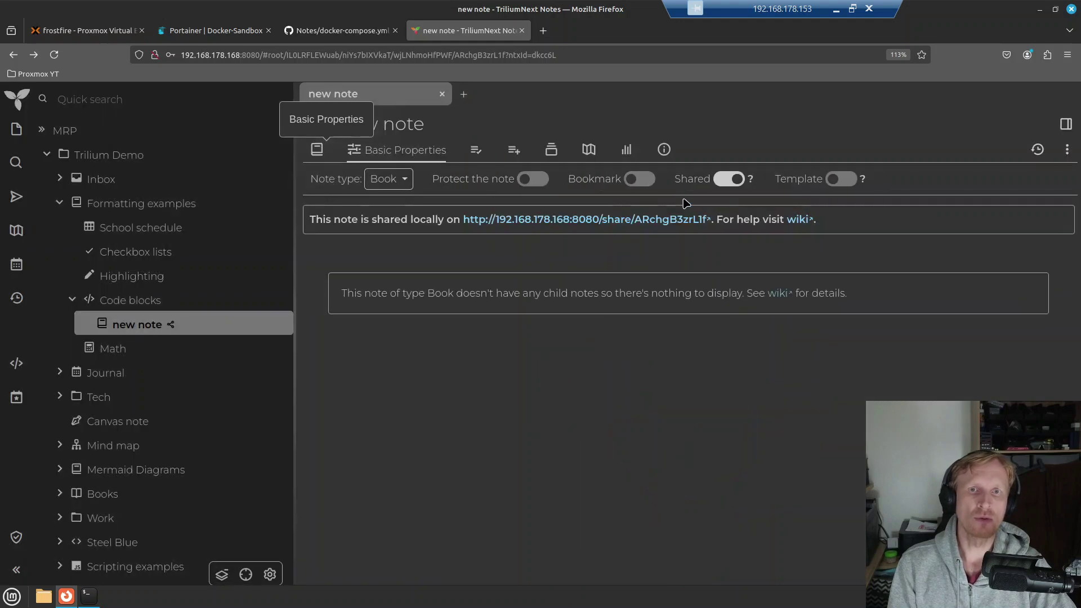
{"action": "left_click_drag", "start_coordinate": [362, 300], "coordinate": [697, 308]}
{"action": "left_click", "coordinate": [690, 309]}
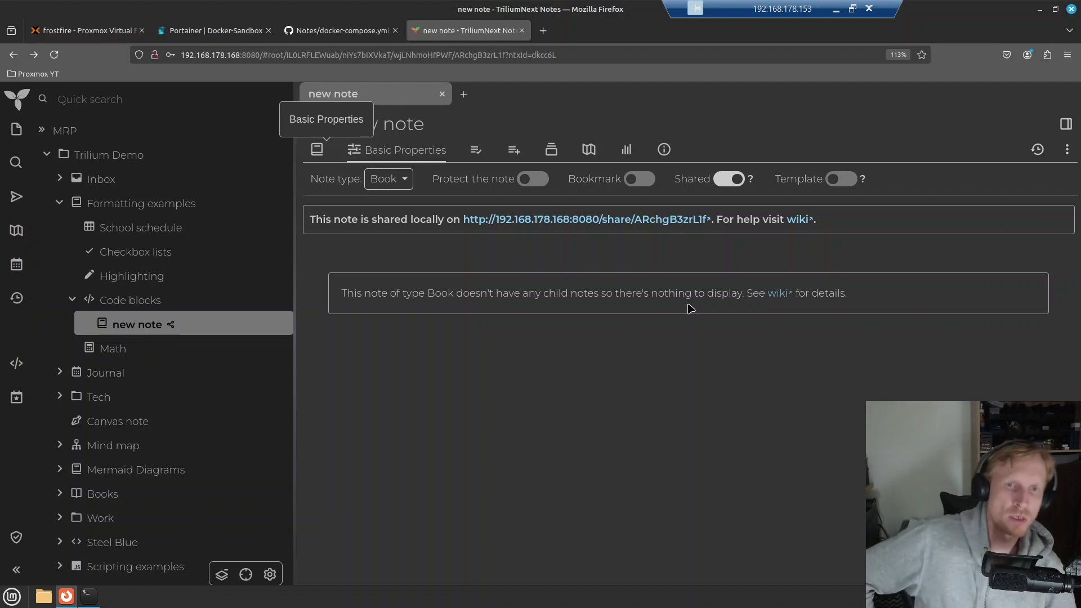
Open the Book Notes documentation page and scroll through it
{"action": "left_click", "coordinate": [779, 295]}
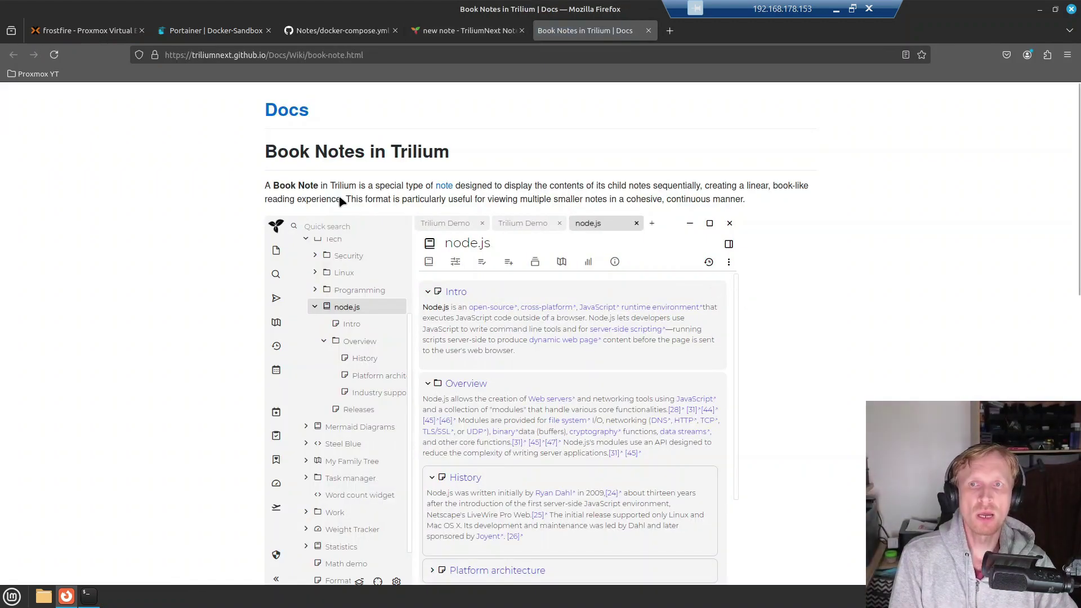
{"action": "scroll", "coordinate": [524, 369], "scroll_direction": "down", "scroll_amount": 6}
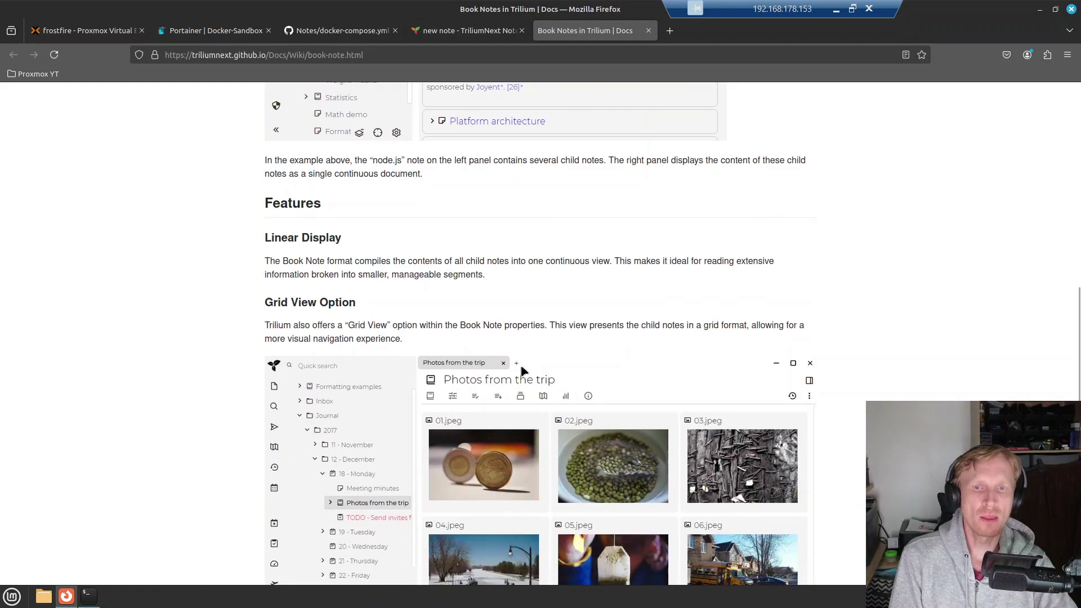
{"action": "scroll", "coordinate": [523, 371], "scroll_direction": "down", "scroll_amount": 3}
{"action": "scroll", "coordinate": [524, 370], "scroll_direction": "up", "scroll_amount": 10}
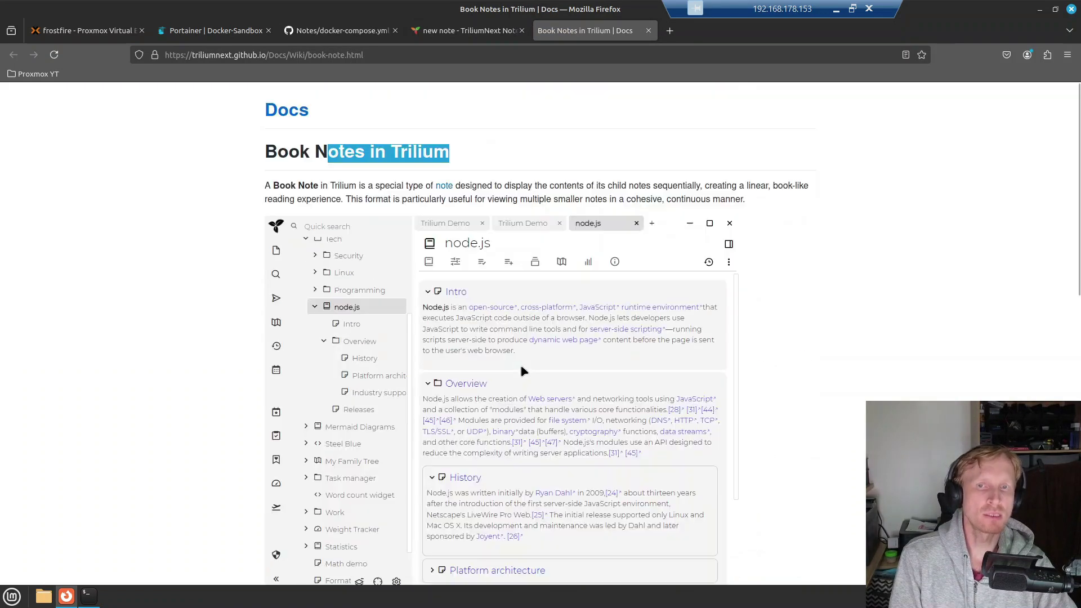
Browse the documentation index, then return to the new note in Trilium
{"action": "left_click", "coordinate": [287, 115]}
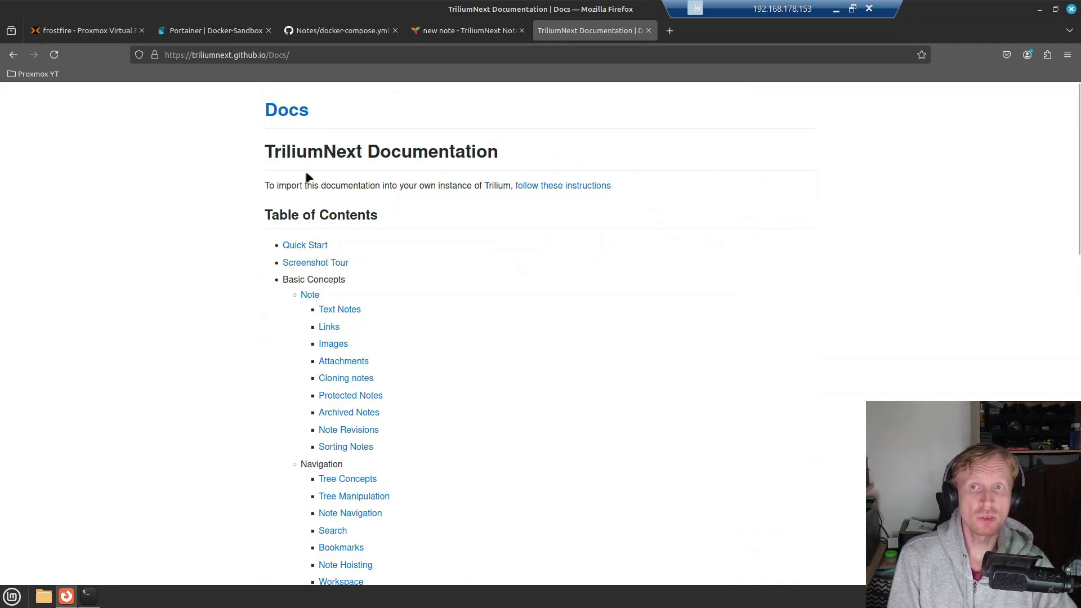
{"action": "scroll", "coordinate": [459, 387], "scroll_direction": "down", "scroll_amount": 15}
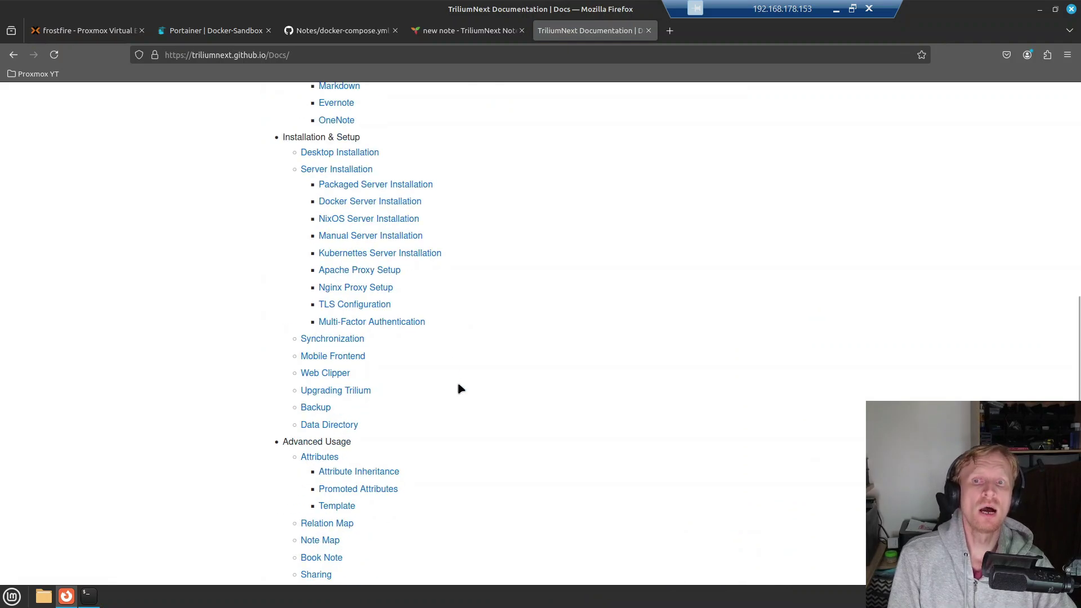
{"action": "scroll", "coordinate": [460, 392], "scroll_direction": "down", "scroll_amount": 2}
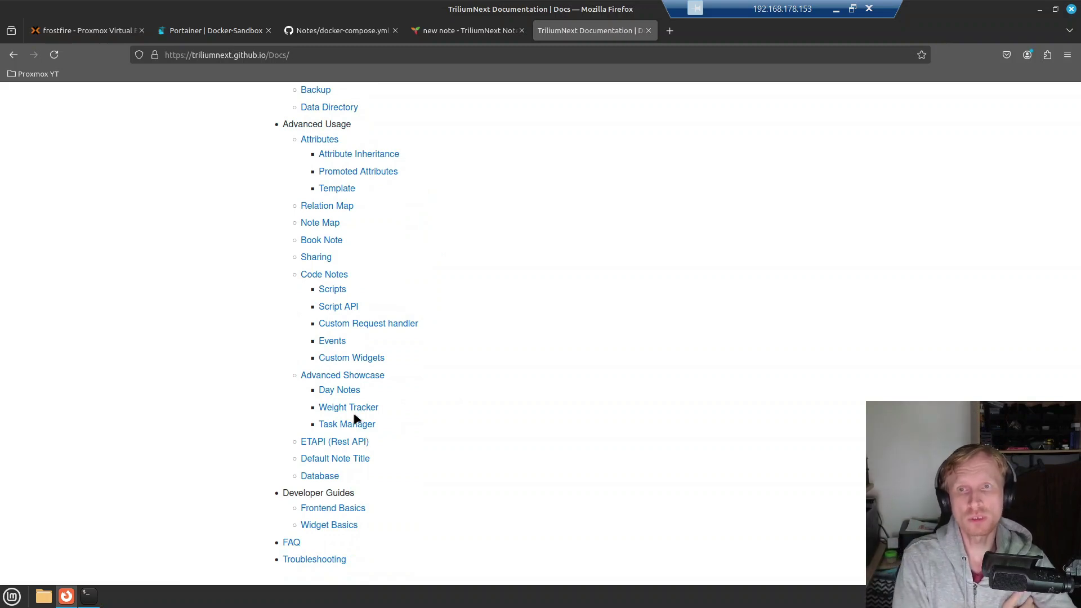
{"action": "left_click", "coordinate": [468, 31]}
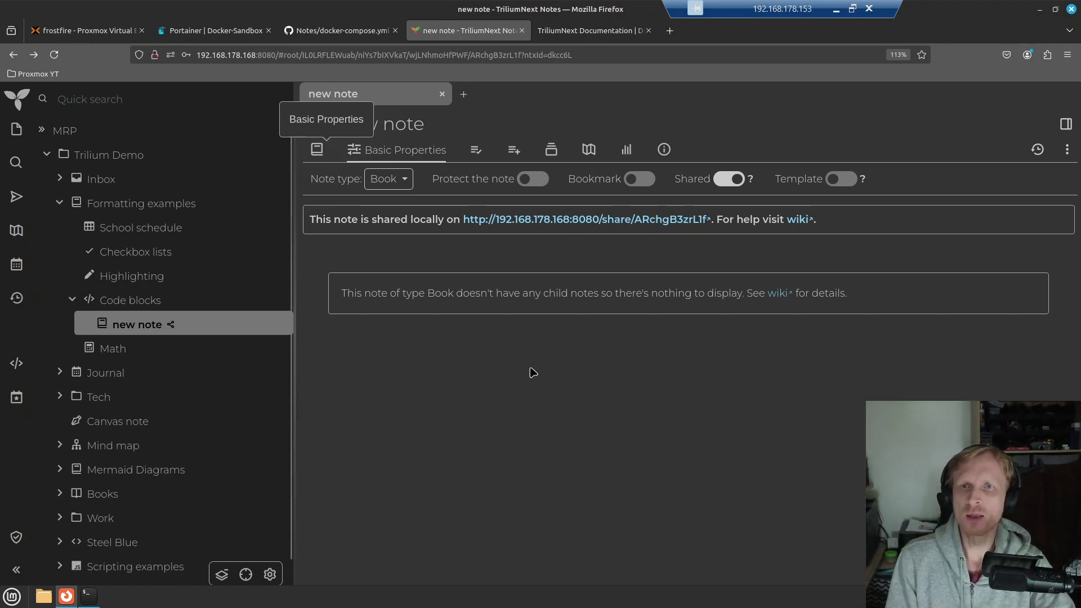
Collapse the Formatting examples branch and switch back to the TriliumNext Documentation tab
{"action": "left_click", "coordinate": [59, 203]}
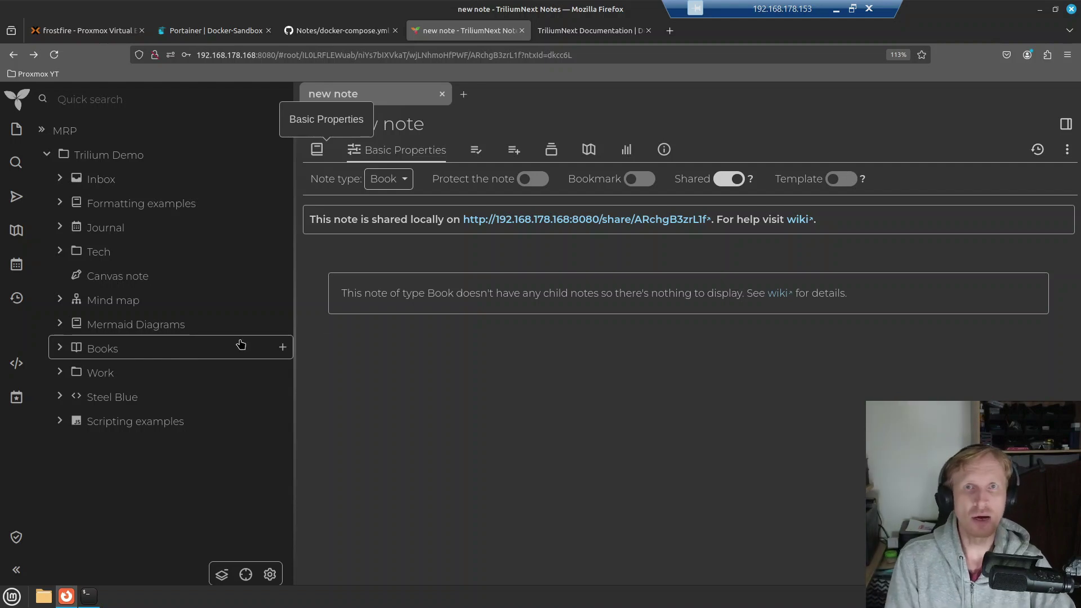
{"action": "left_click", "coordinate": [589, 32]}
Browse the table of contents, open and skim the Scripts page, then return to the Docs index
{"action": "scroll", "coordinate": [445, 244], "scroll_direction": "up", "scroll_amount": 15}
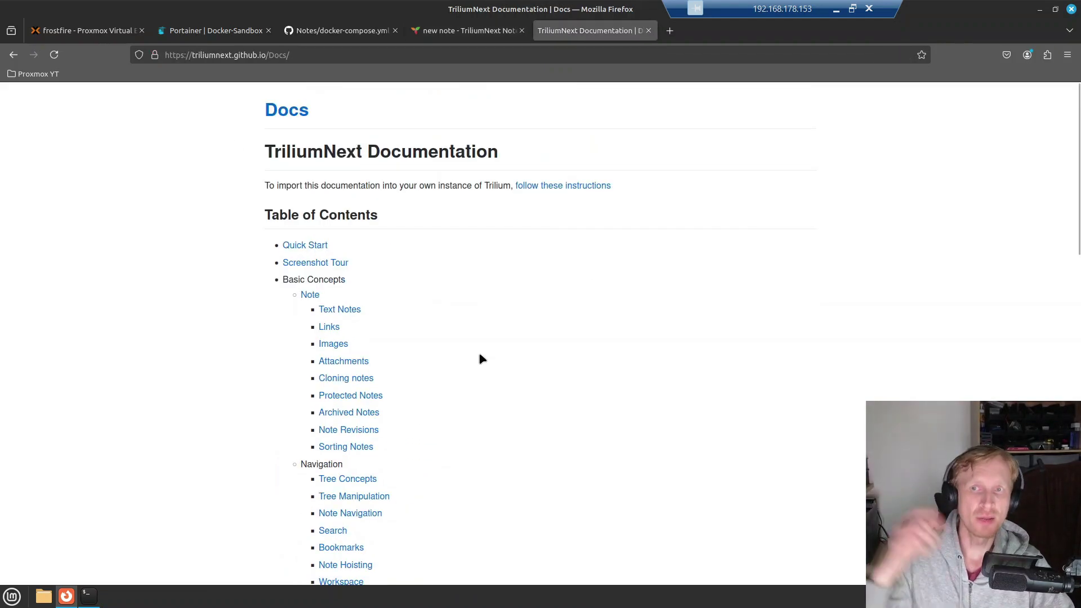
{"action": "scroll", "coordinate": [481, 439], "scroll_direction": "down", "scroll_amount": 5}
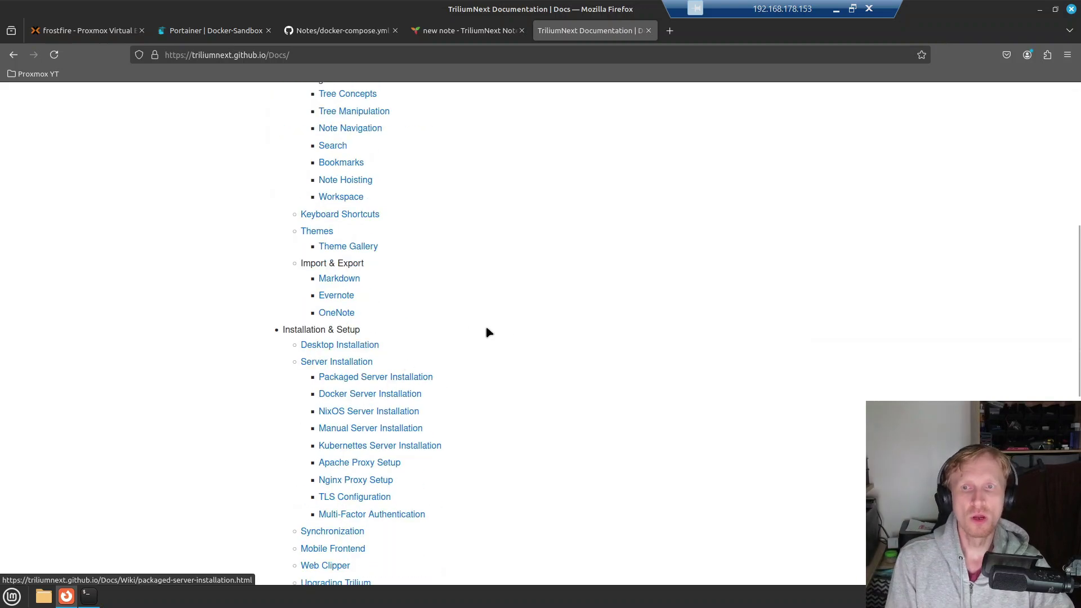
{"action": "scroll", "coordinate": [490, 482], "scroll_direction": "down", "scroll_amount": 6}
{"action": "scroll", "coordinate": [504, 479], "scroll_direction": "up", "scroll_amount": 5}
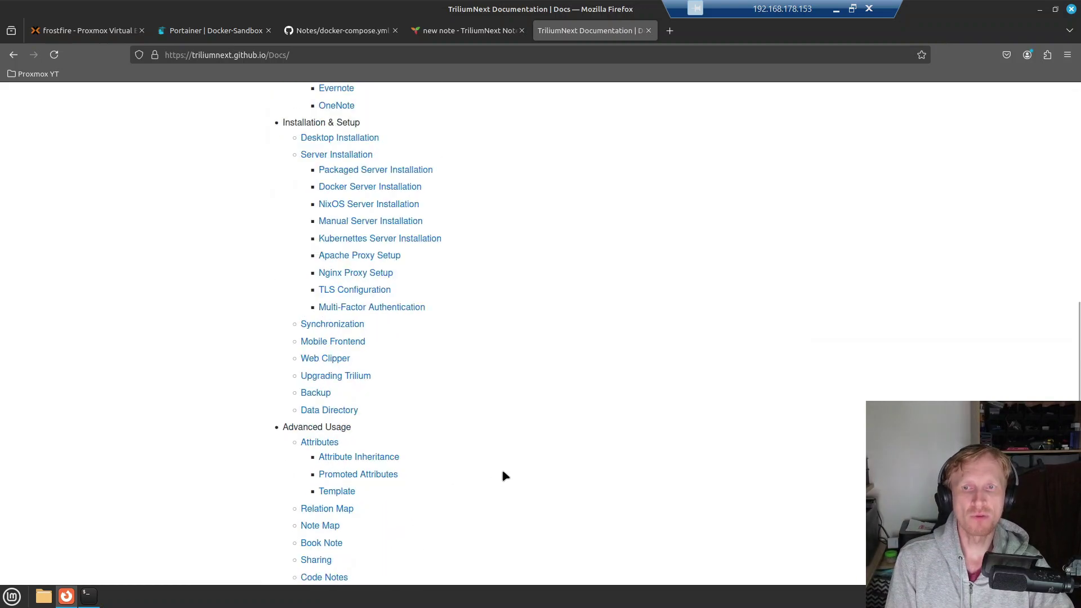
{"action": "scroll", "coordinate": [505, 478], "scroll_direction": "down", "scroll_amount": 6}
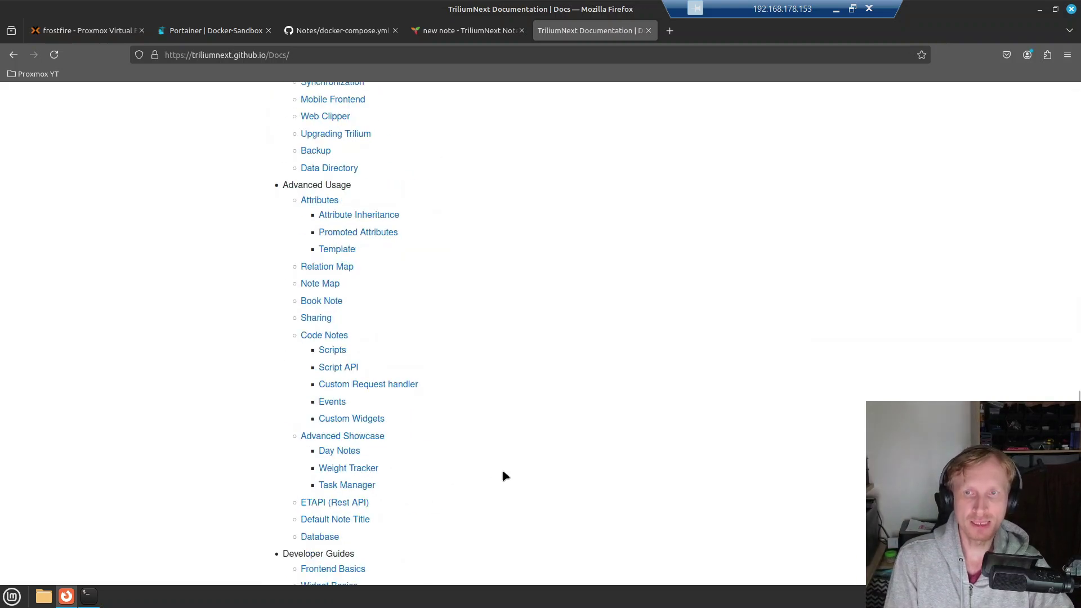
{"action": "scroll", "coordinate": [450, 433], "scroll_direction": "down", "scroll_amount": 1}
{"action": "left_click", "coordinate": [333, 293]}
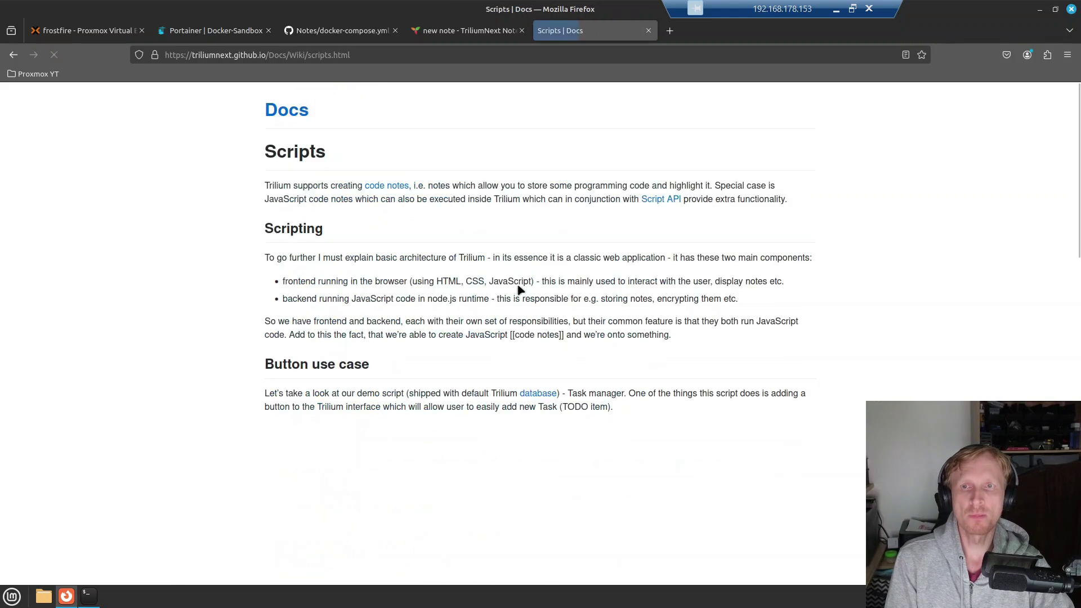
{"action": "scroll", "coordinate": [518, 338], "scroll_direction": "down", "scroll_amount": 4}
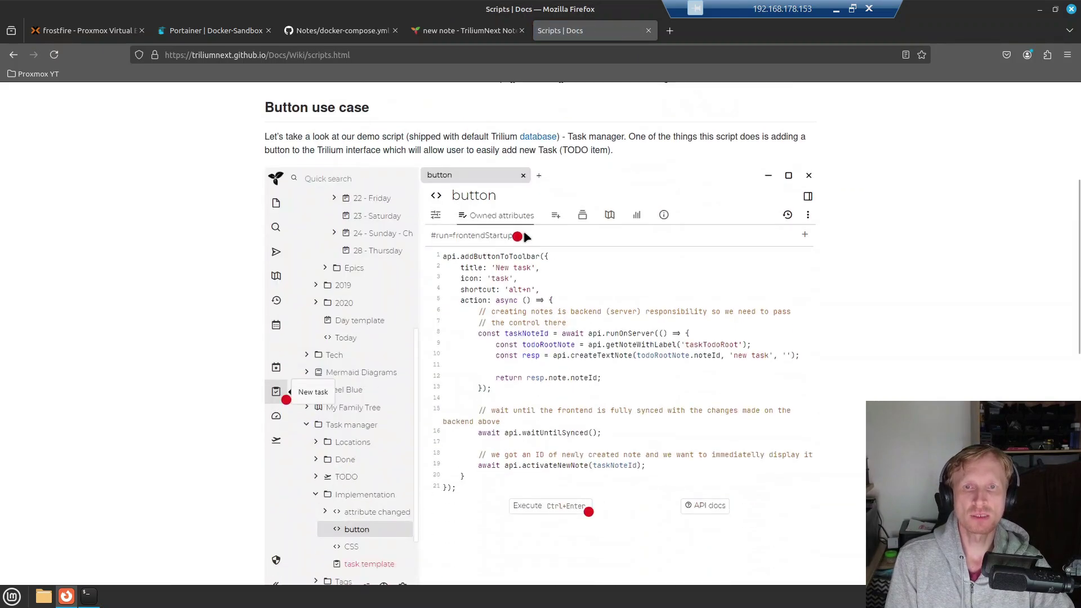
{"action": "scroll", "coordinate": [495, 425], "scroll_direction": "down", "scroll_amount": 10}
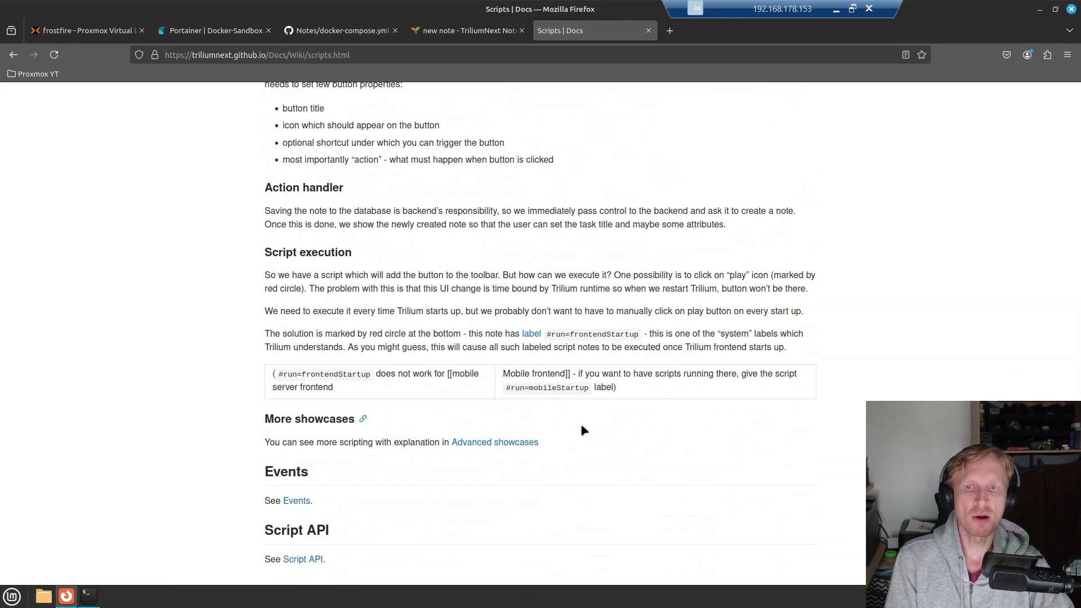
{"action": "scroll", "coordinate": [584, 431], "scroll_direction": "up", "scroll_amount": 15}
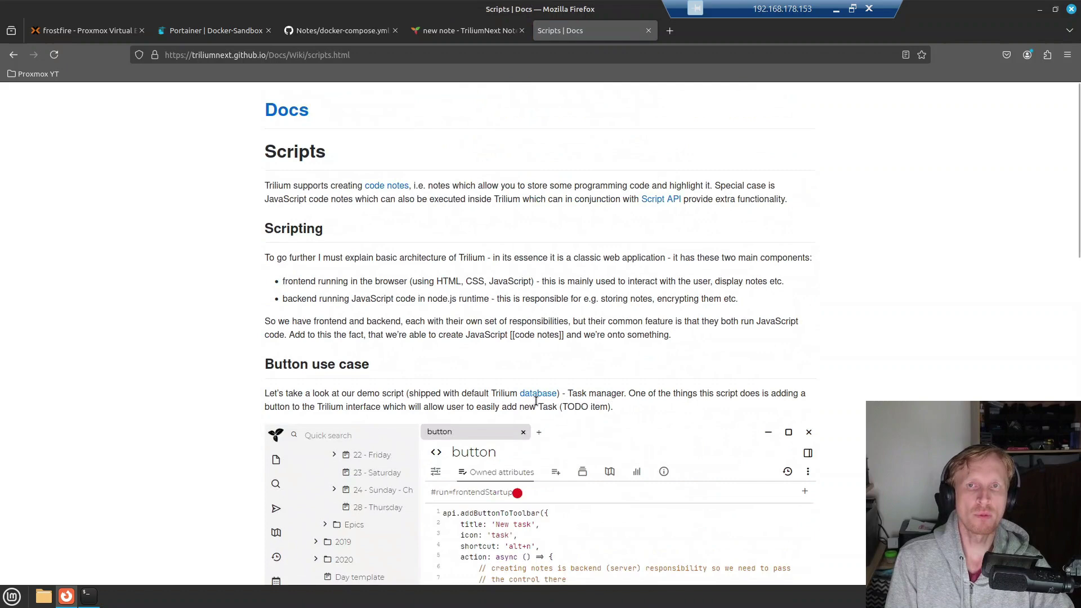
{"action": "left_click", "coordinate": [293, 118]}
Switch to the GitHub tab showing TriliumNext's docker-compose.yml file
{"action": "left_click", "coordinate": [342, 31]}
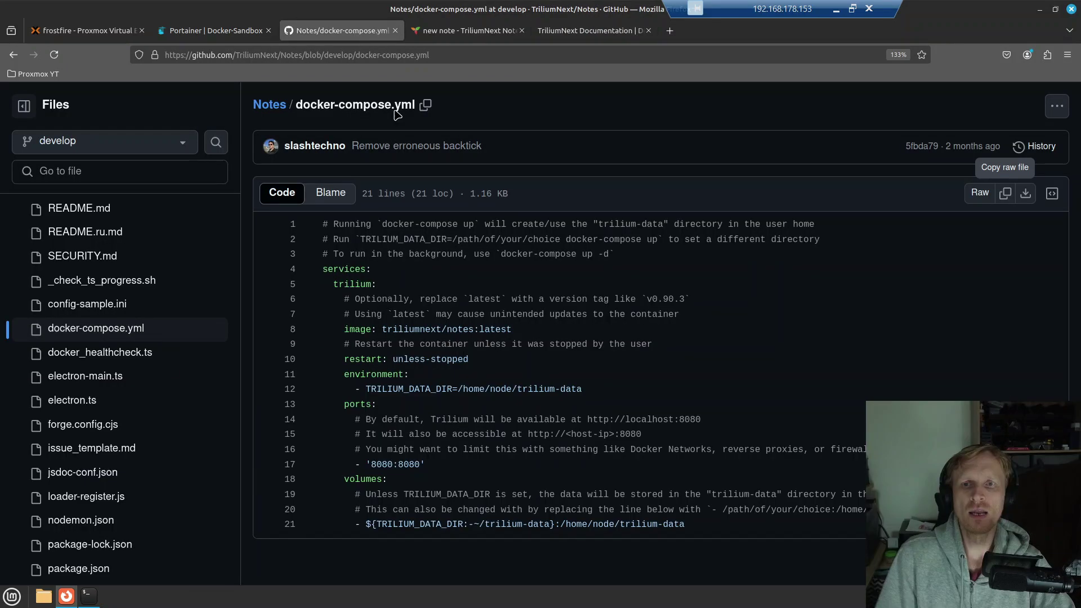